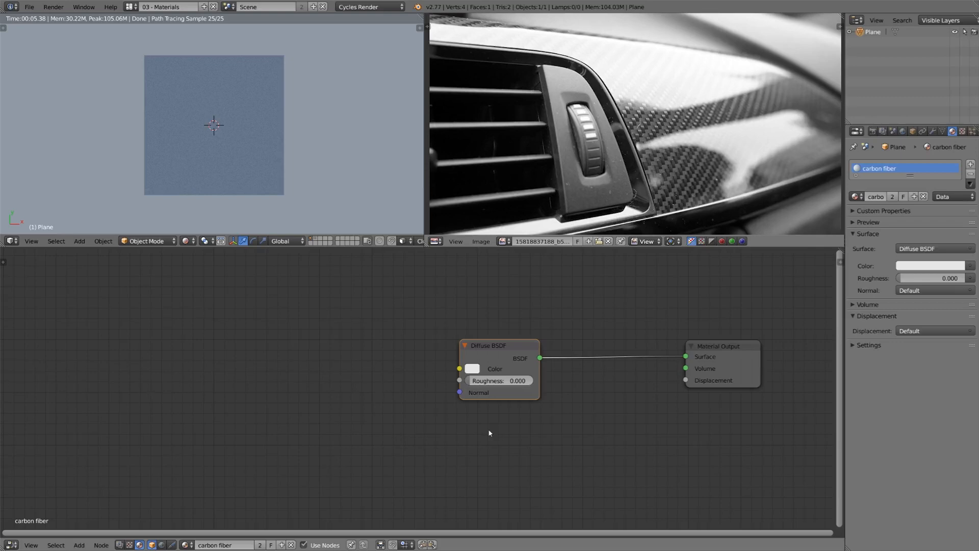
# Step: Add a Wave Texture node to the carbon fiber material and preview its output on the plane
pyautogui.hotkey('shift', 'a')
pyautogui.moveTo(334, 399)
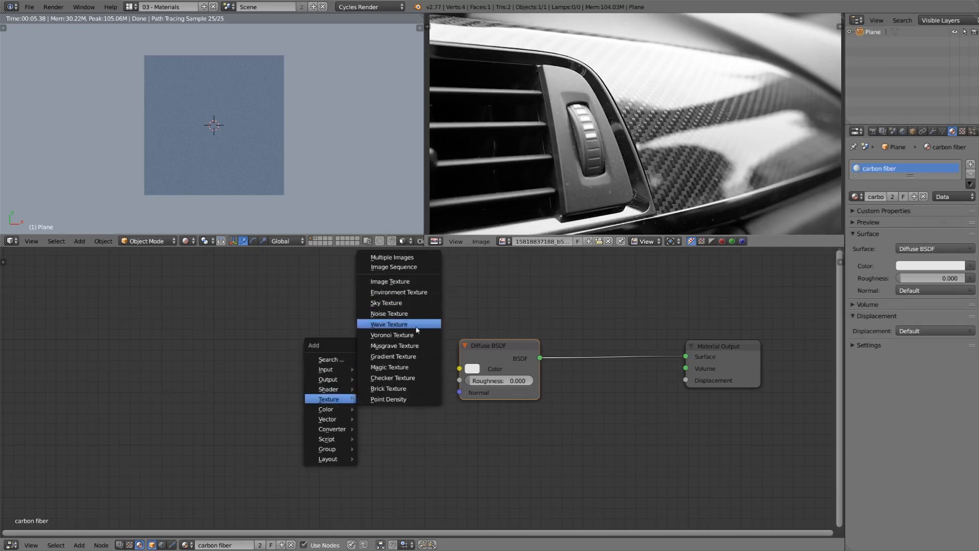
pyautogui.click(392, 324)
pyautogui.click(134, 291)
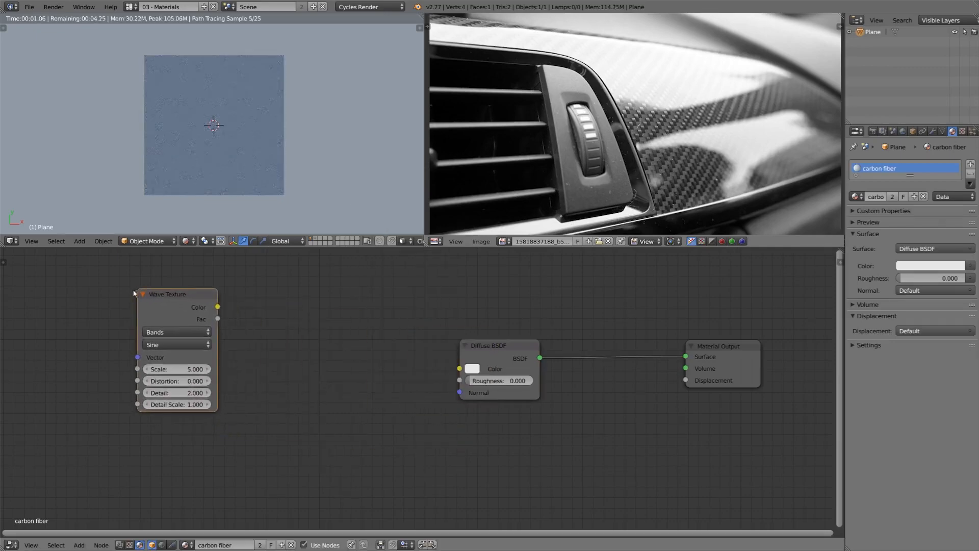
pyautogui.keyDown('ctrl'); pyautogui.keyDown('shift'); pyautogui.click(193, 316); pyautogui.keyUp('shift'); pyautogui.keyUp('ctrl')
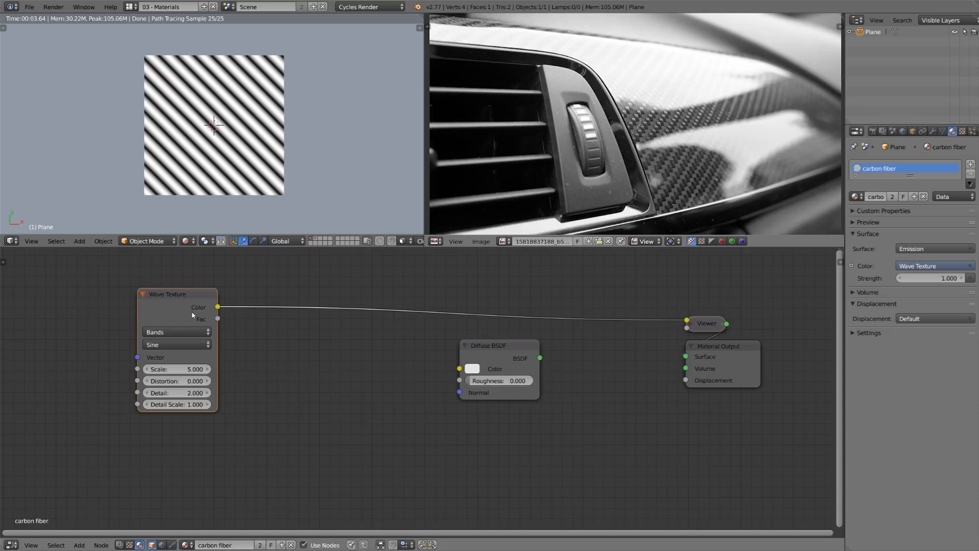
# Step: Look up "node" among the add-ons in the user preferences to check that Node Wrangler is enabled
pyautogui.hotkey('ctrl', 'alt', 'u')
pyautogui.click(188, 139)
pyautogui.moveTo(220, 126); pyautogui.dragTo(351, 131)
pyautogui.click(153, 161)
pyautogui.write('node')
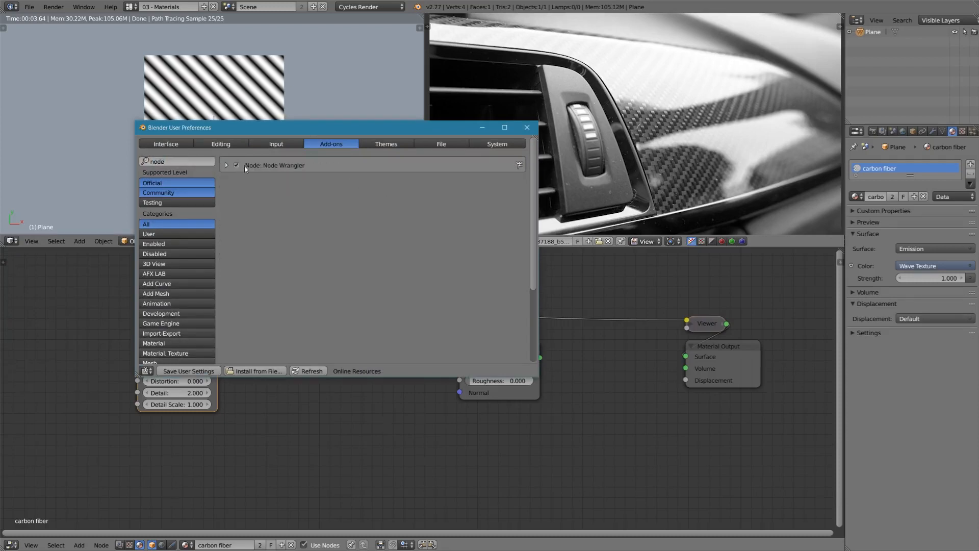
pyautogui.click(527, 127)
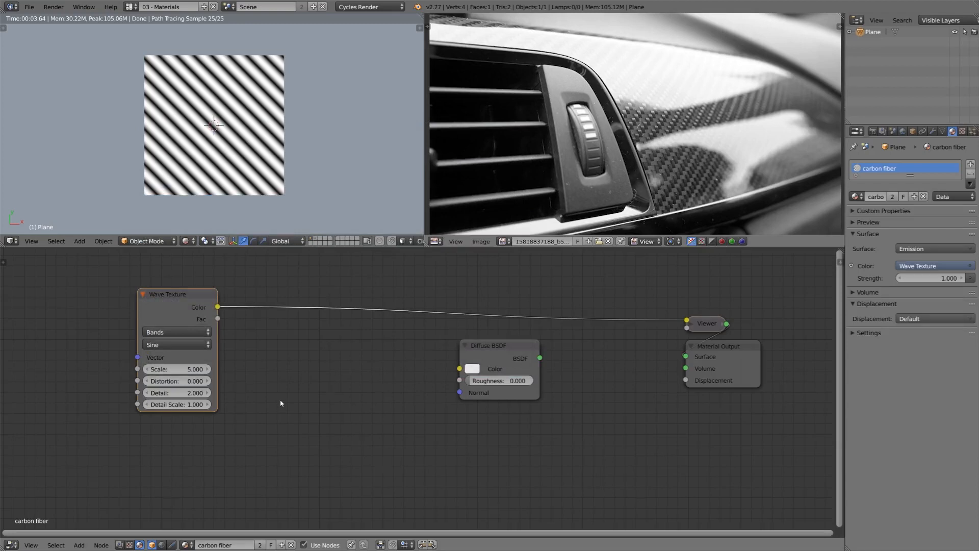
# Step: Add a Mapping node before the Wave Texture and link its Vector output to the texture's Vector input
pyautogui.scroll(-2, 281, 402)
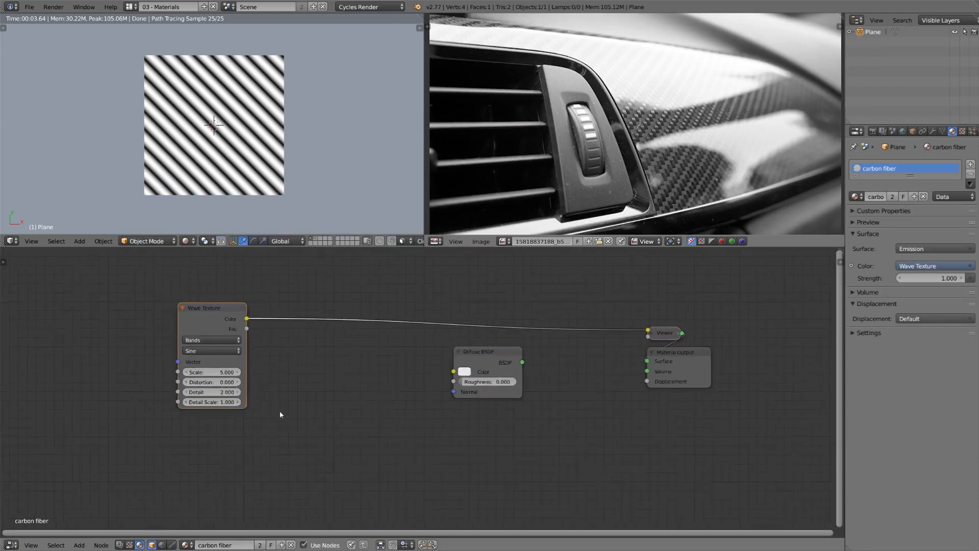
pyautogui.moveTo(279, 411); pyautogui.dragTo(446, 417, button='middle')
pyautogui.hotkey('shift', 'a')
pyautogui.moveTo(187, 349)
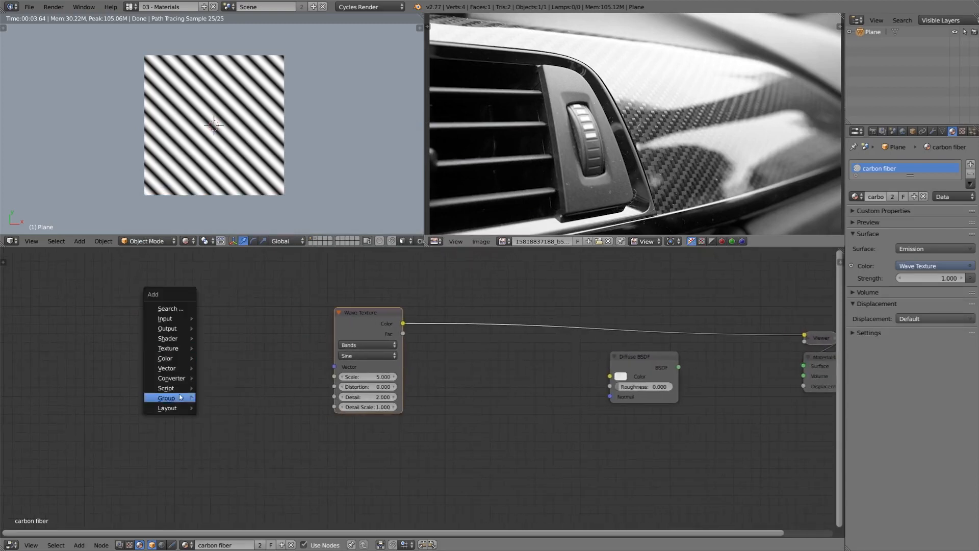
pyautogui.moveTo(181, 368)
pyautogui.click(218, 364)
pyautogui.click(136, 288)
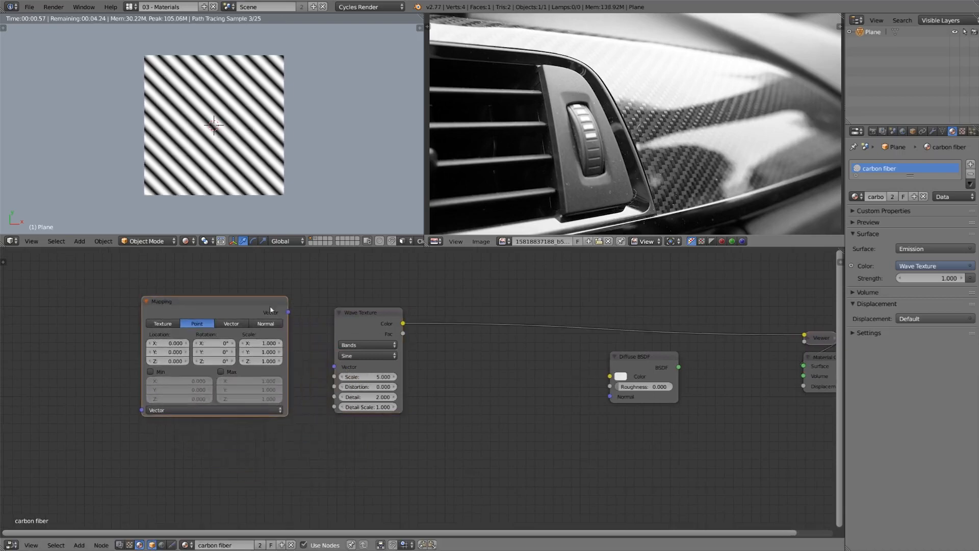
pyautogui.moveTo(288, 312); pyautogui.dragTo(336, 370)
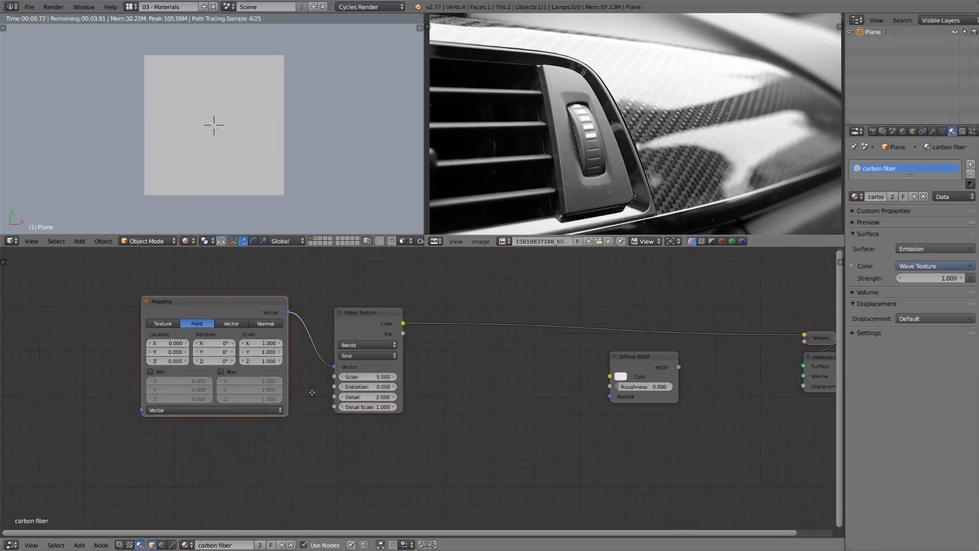
pyautogui.moveTo(311, 392); pyautogui.dragTo(390, 403, button='middle')
pyautogui.moveTo(304, 320)
pyautogui.mouseDown()
pyautogui.moveTo(322, 319)
pyautogui.moveTo(295, 316)
pyautogui.mouseUp()
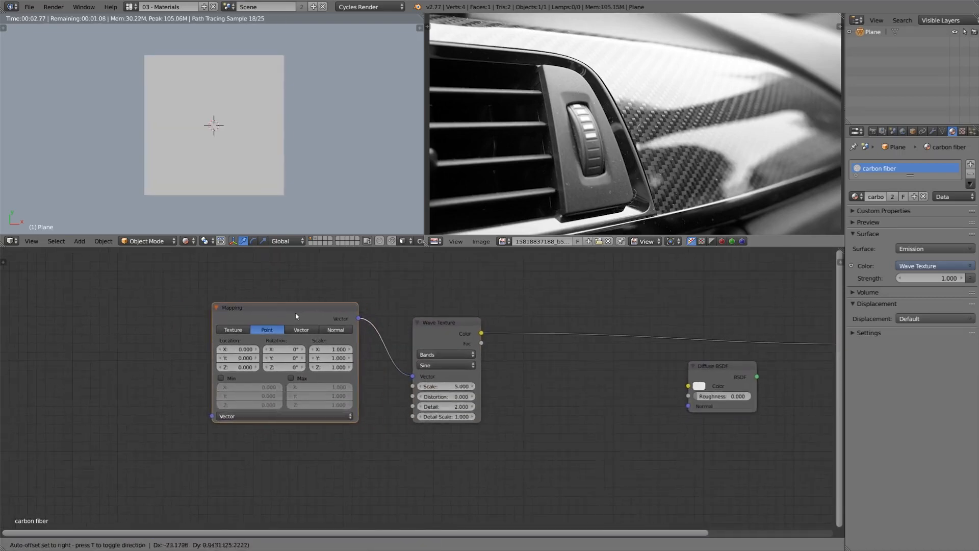
# Step: Add a Texture Coordinate node and link its Generated output to the Mapping node's Vector input
pyautogui.hotkey('shift', 'a')
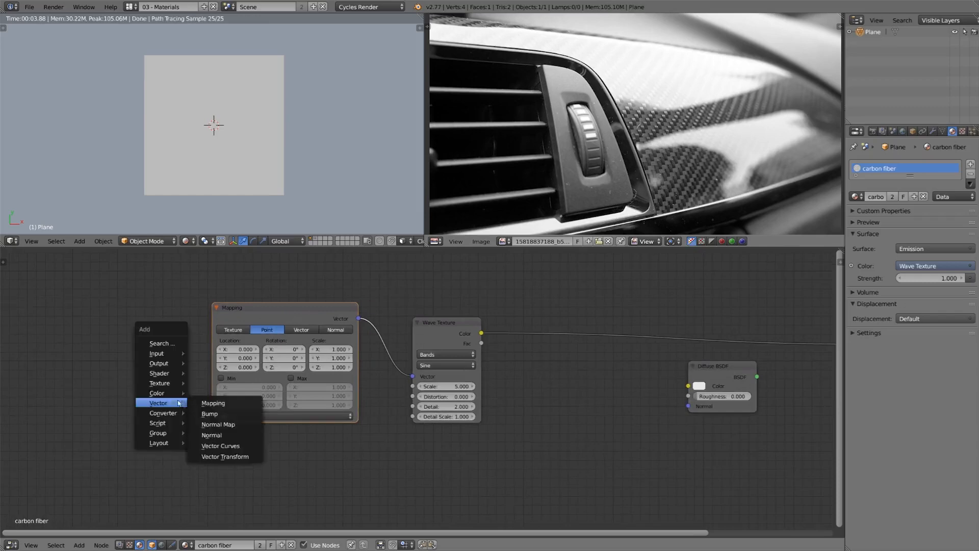
pyautogui.moveTo(166, 353)
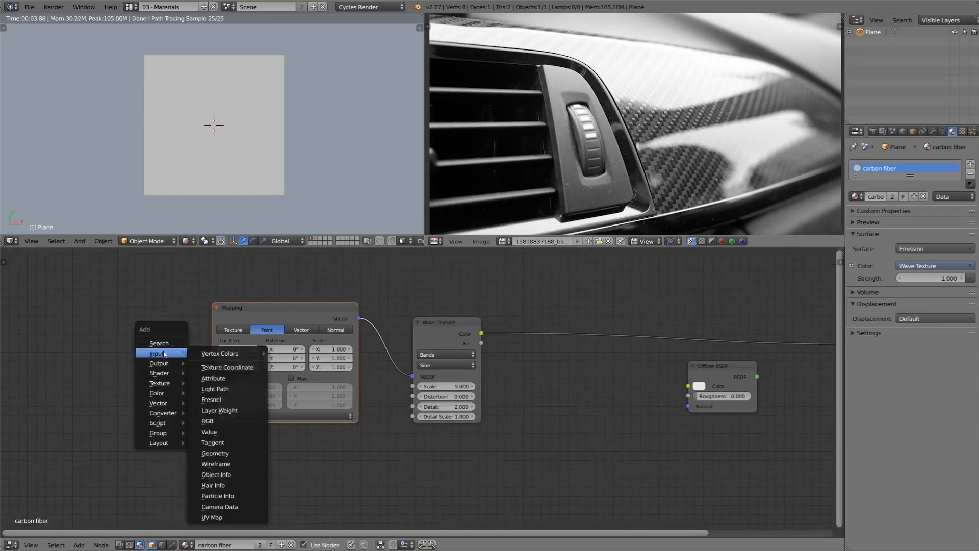
pyautogui.click(241, 366)
pyautogui.moveTo(160, 330); pyautogui.dragTo(212, 416)
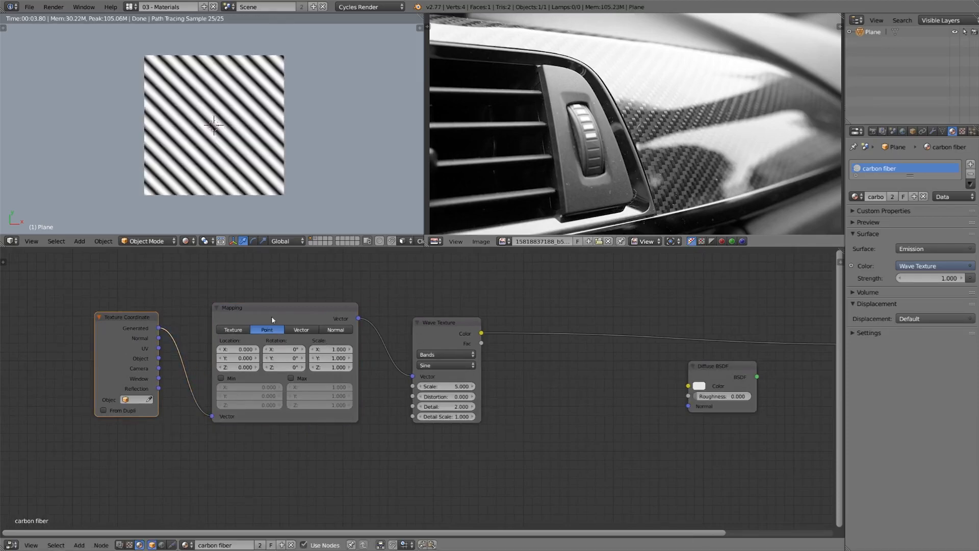
# Step: Set the Mapping node's X rotation to 45° and its type to Texture, and tidy the node spacing
pyautogui.click(285, 350)
pyautogui.write('45')
pyautogui.press('Return')
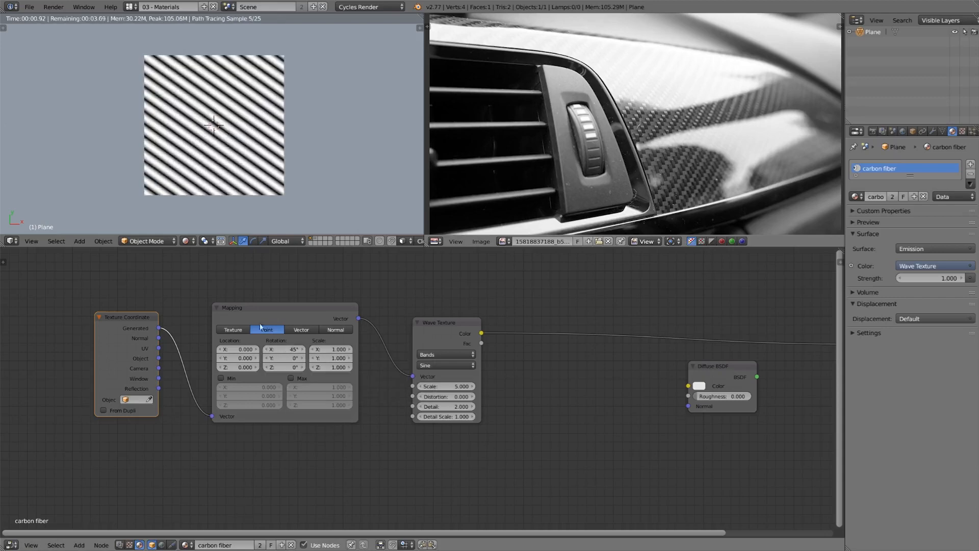
pyautogui.click(233, 329)
pyautogui.moveTo(306, 308); pyautogui.dragTo(292, 308)
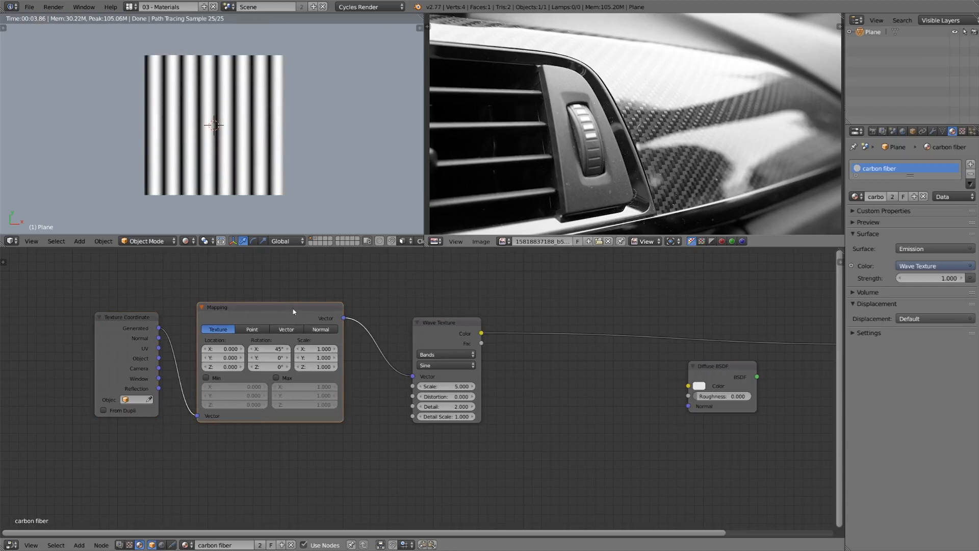
pyautogui.moveTo(444, 329); pyautogui.dragTo(419, 320)
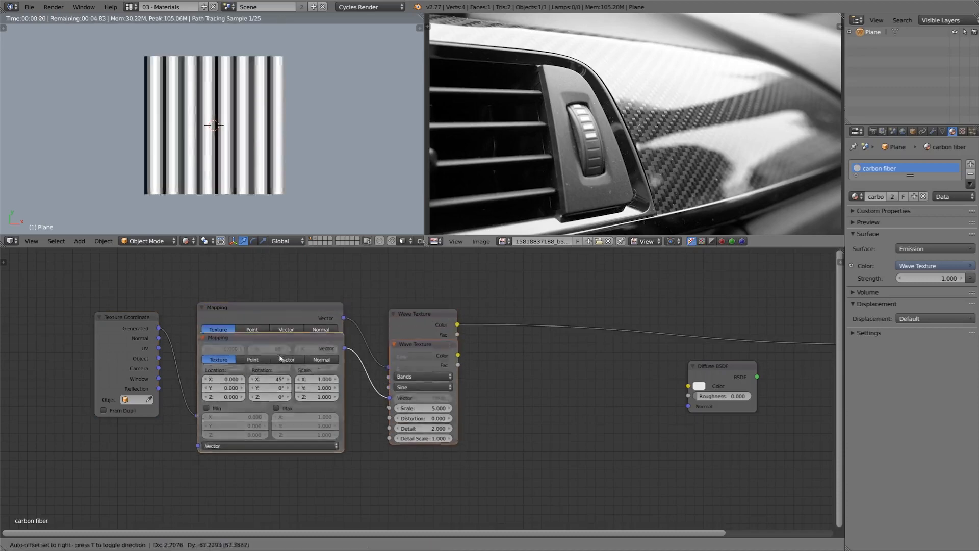
# Step: Duplicate the Mapping and Wave Texture nodes below the originals and link the Generated output to the copied Mapping node
pyautogui.hotkey('shift', 'd')
pyautogui.click(275, 444)
pyautogui.moveTo(134, 476); pyautogui.dragTo(164, 407, button='middle')
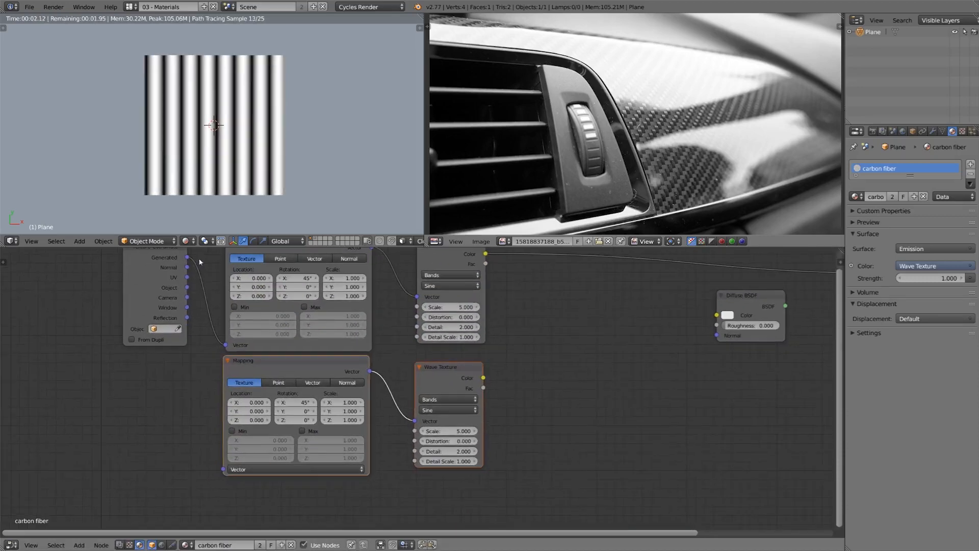
pyautogui.moveTo(187, 257); pyautogui.dragTo(223, 469)
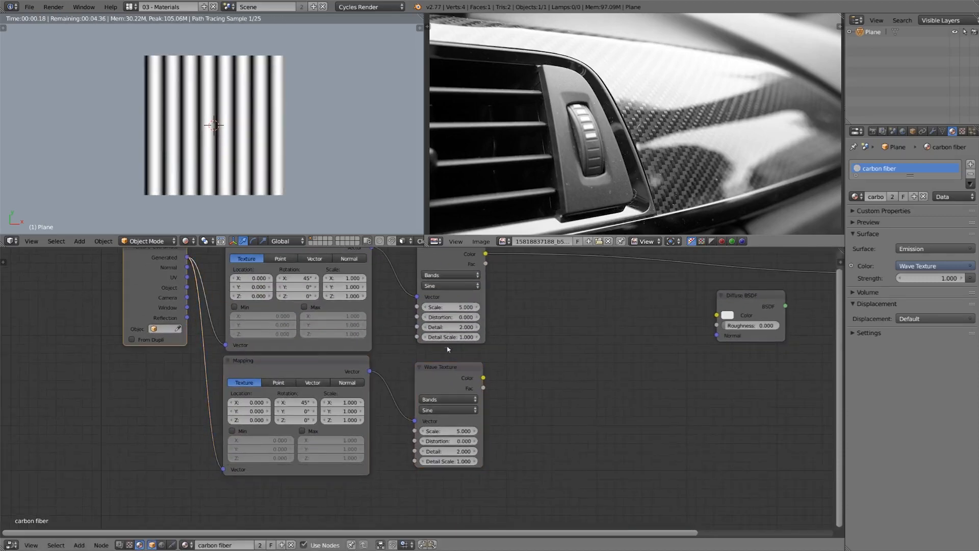
# Step: Preview the copied Wave Texture and set its Mapping node to X rotation 0°, Y rotation 45° and type Point
pyautogui.keyDown('ctrl'); pyautogui.keyDown('shift'); pyautogui.click(453, 371); pyautogui.keyUp('shift'); pyautogui.keyUp('ctrl')
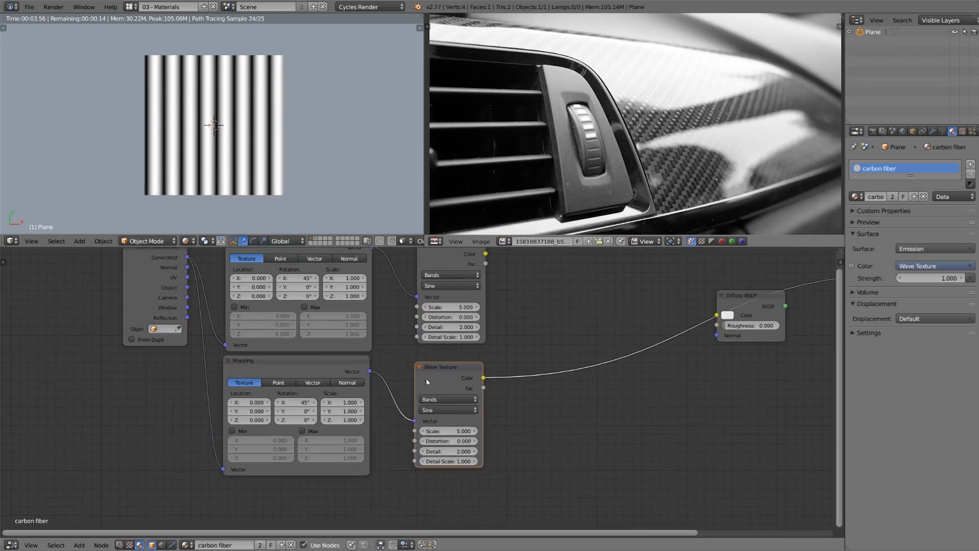
pyautogui.click(298, 403)
pyautogui.write('0')
pyautogui.press('Return')
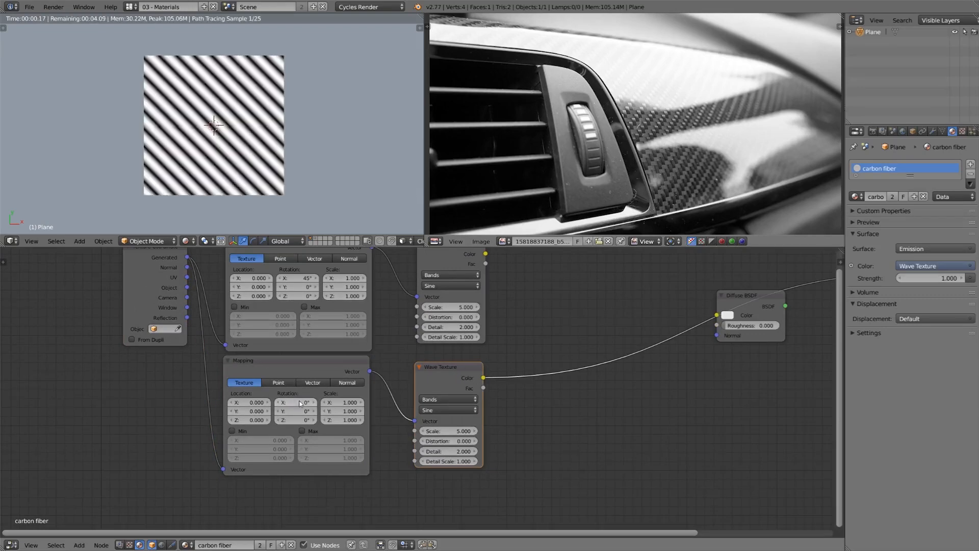
pyautogui.click(300, 411)
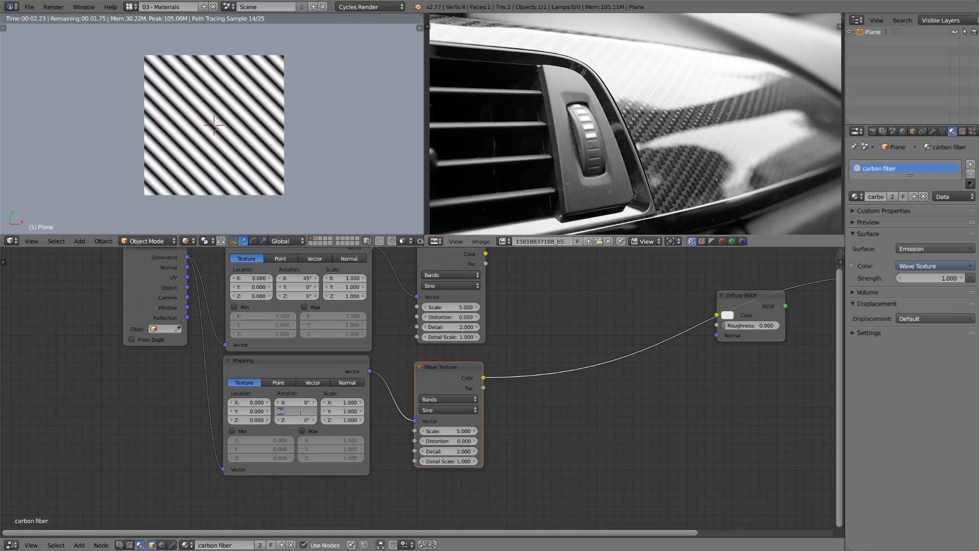
pyautogui.write('45')
pyautogui.press('Return')
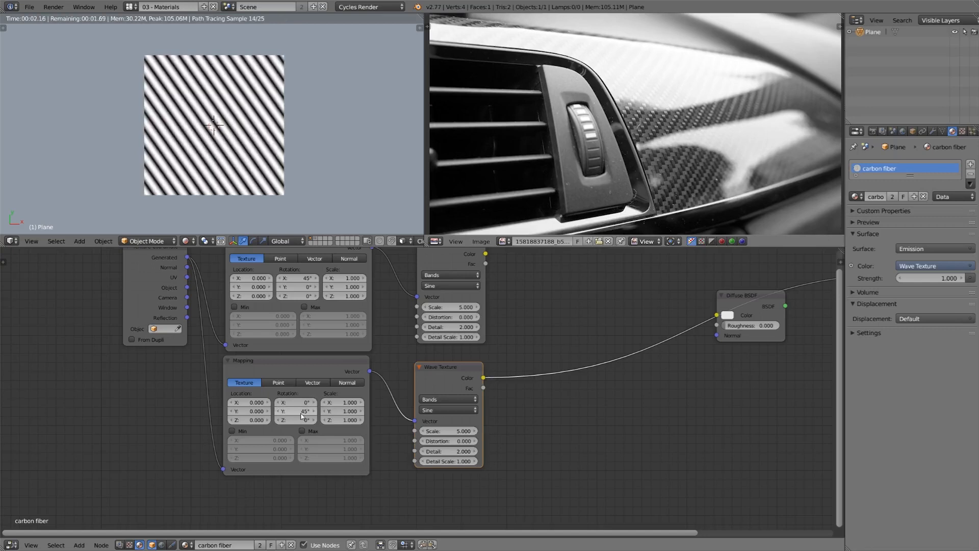
pyautogui.click(276, 383)
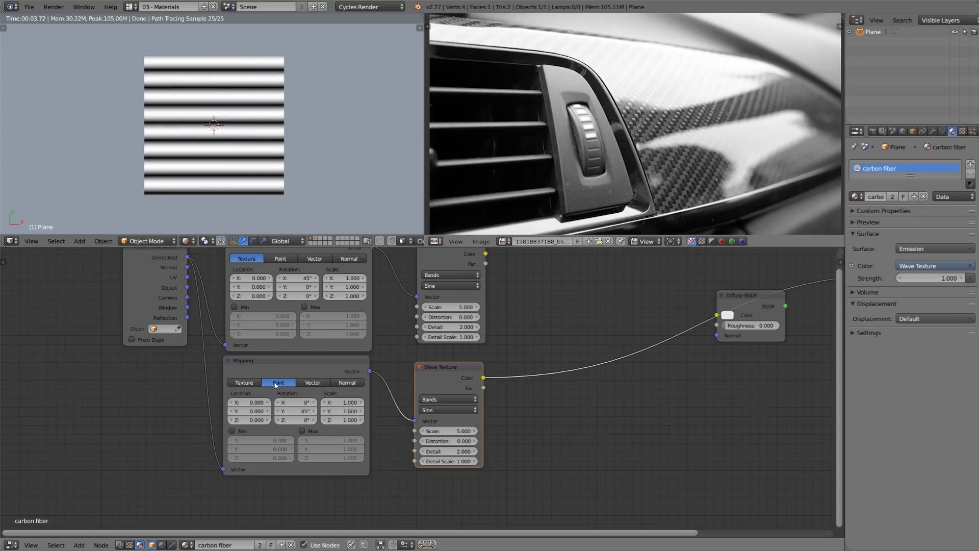
# Step: Preview the upper and lower Wave Texture outputs one after the other to compare their stripe directions
pyautogui.moveTo(497, 256); pyautogui.dragTo(478, 294, button='middle')
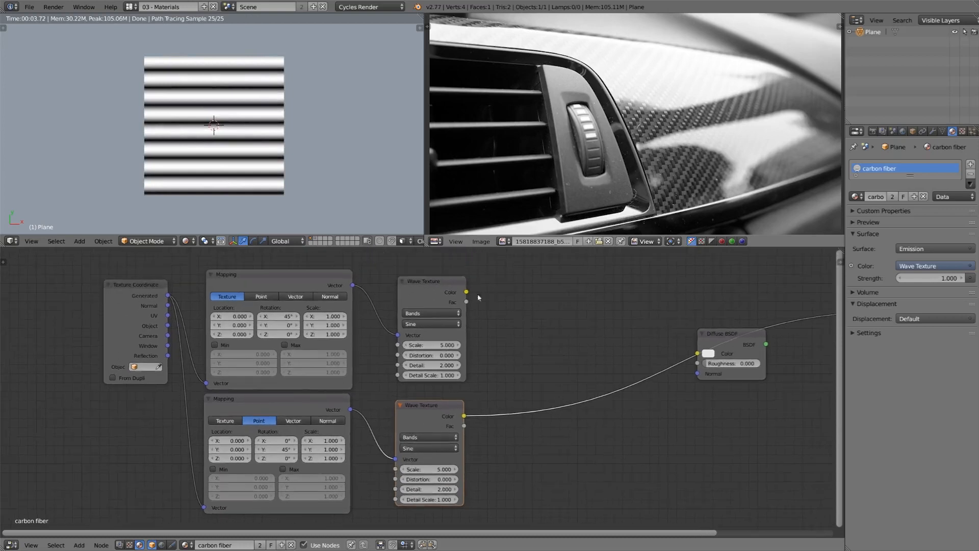
pyautogui.keyDown('ctrl'); pyautogui.keyDown('shift'); pyautogui.click(437, 291); pyautogui.keyUp('shift'); pyautogui.keyUp('ctrl')
pyautogui.keyDown('ctrl'); pyautogui.keyDown('shift'); pyautogui.click(434, 416); pyautogui.keyUp('shift'); pyautogui.keyUp('ctrl')
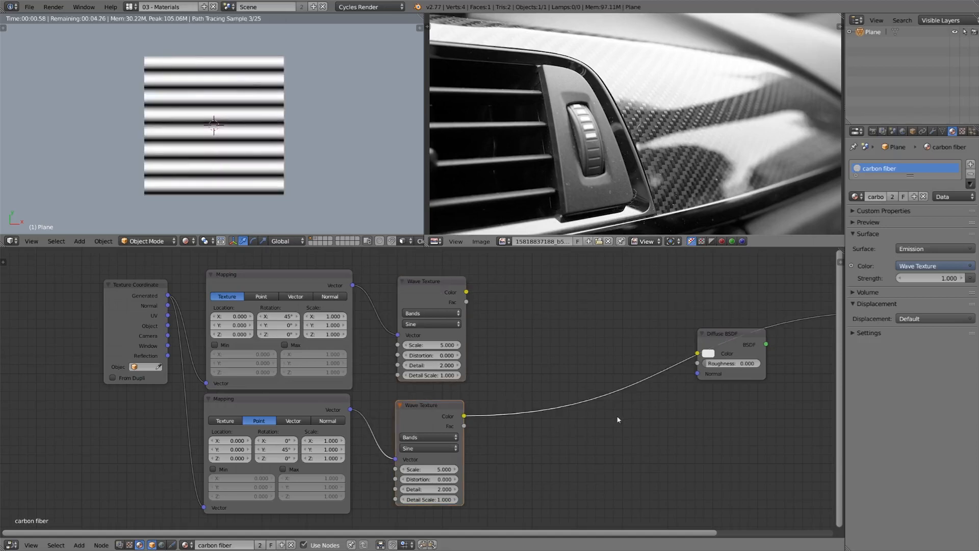
# Step: Delete the unused Diffuse BSDF node
pyautogui.click(743, 338)
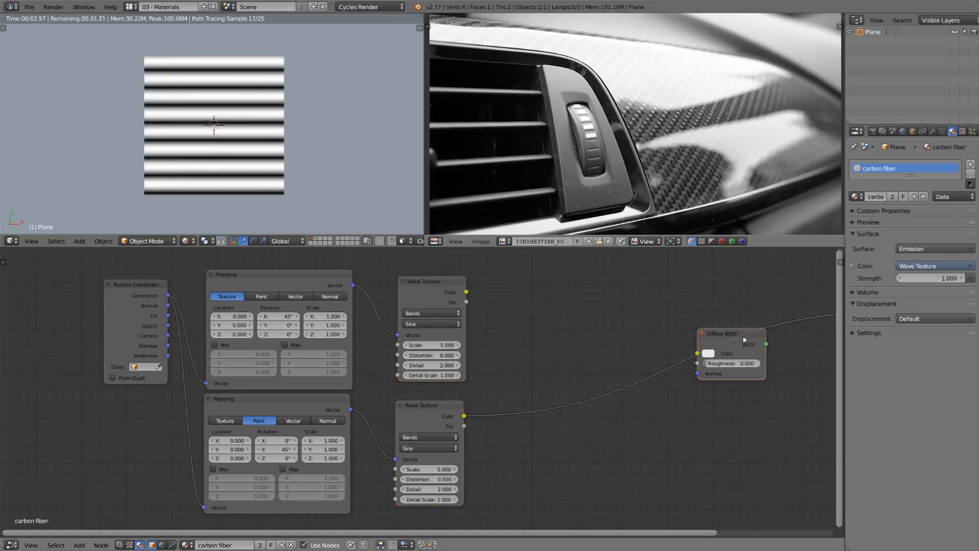
pyautogui.press('x')
pyautogui.scroll(-2, 714, 377)
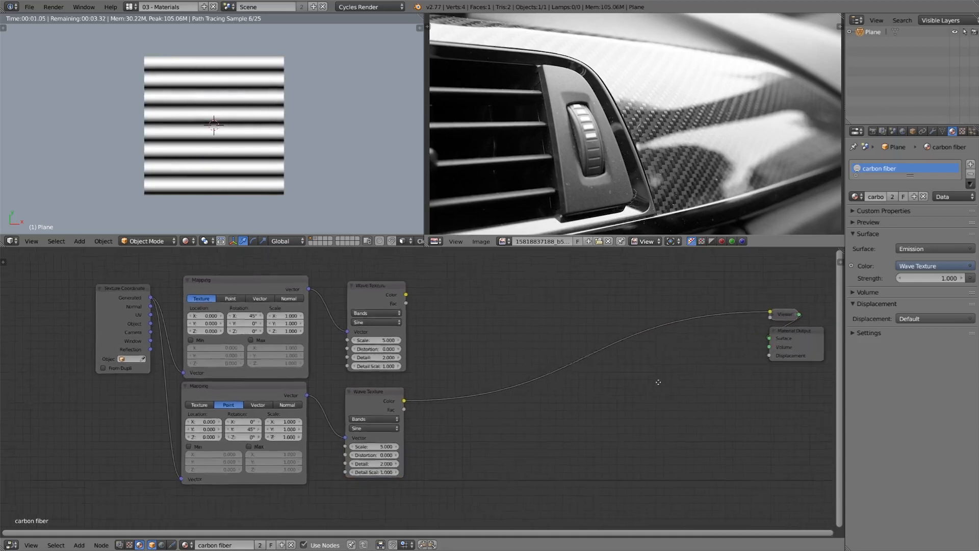
# Step: Add a MixRGB node before the Viewer, linking the upper Wave Texture to Color1 and the lower one to Color2
pyautogui.hotkey('shift', 'a')
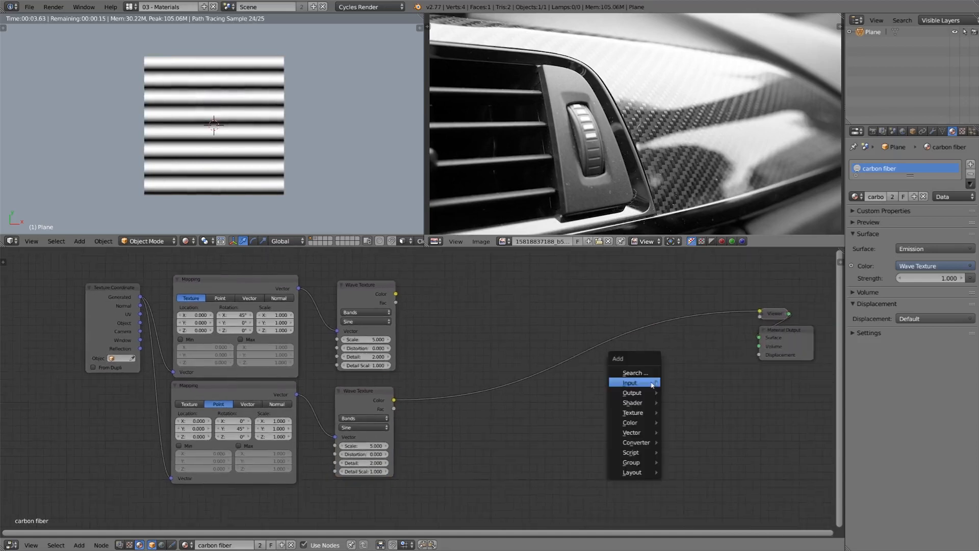
pyautogui.moveTo(652, 383)
pyautogui.moveTo(637, 422)
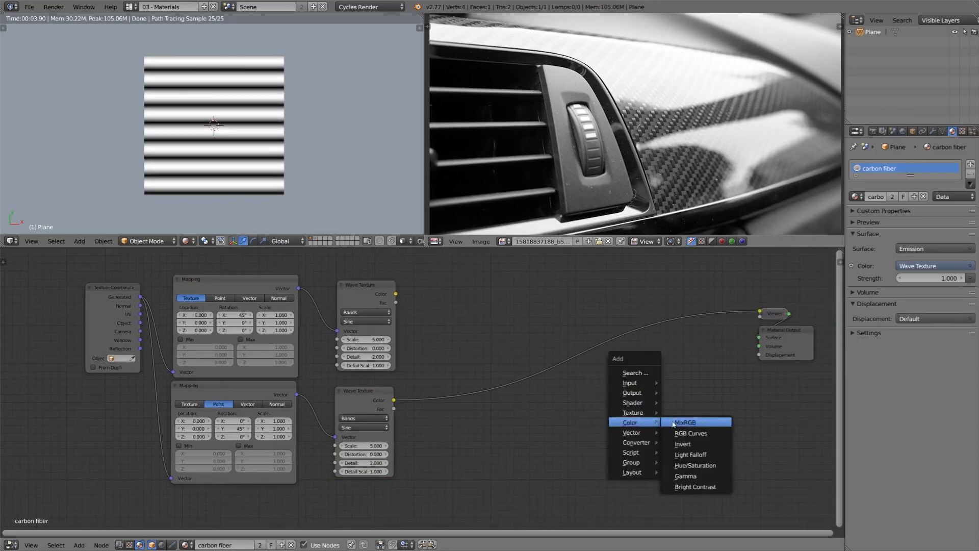
pyautogui.click(683, 422)
pyautogui.click(526, 301)
pyautogui.moveTo(395, 293); pyautogui.dragTo(527, 344)
pyautogui.moveTo(551, 296); pyautogui.dragTo(519, 291)
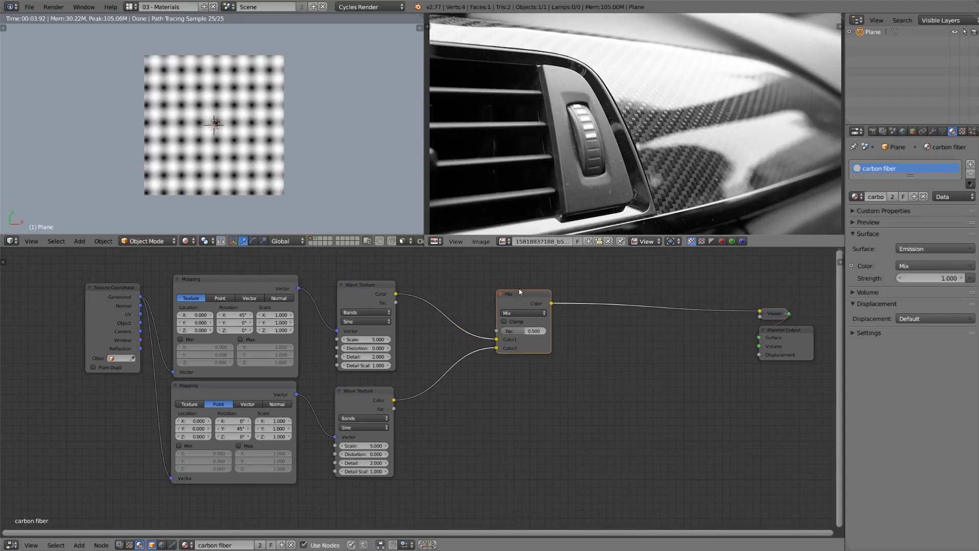
# Step: Preview the upper Wave Texture's stripes up close and compare them with the Mix node's output
pyautogui.keyDown('ctrl'); pyautogui.keyDown('shift'); pyautogui.click(362, 293); pyautogui.keyUp('shift'); pyautogui.keyUp('ctrl')
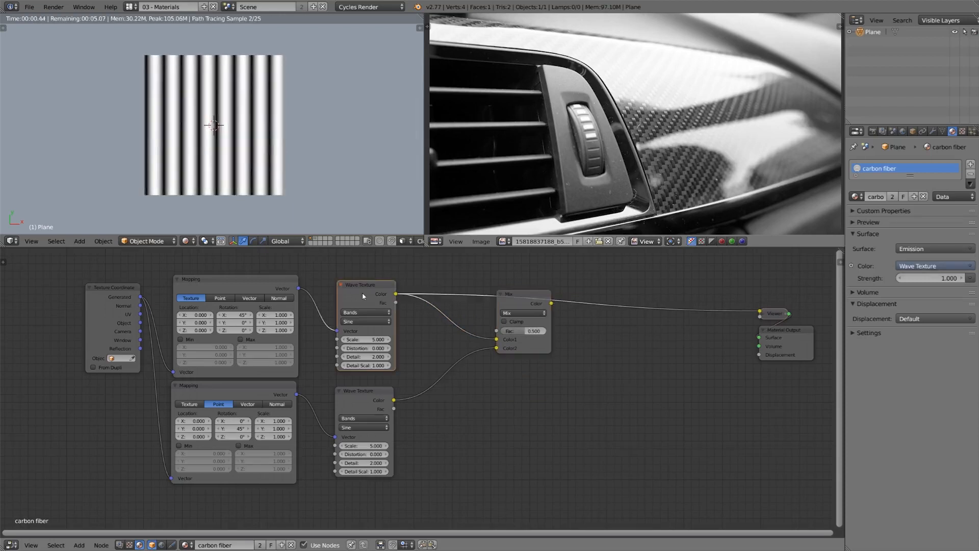
pyautogui.scroll(3, 298, 171)
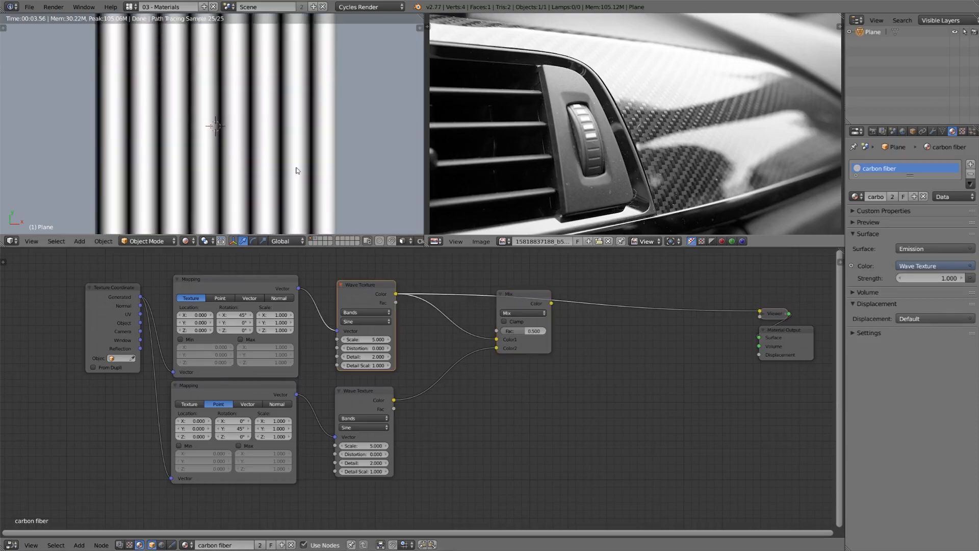
pyautogui.keyDown('ctrl'); pyautogui.keyDown('shift'); pyautogui.click(530, 303); pyautogui.keyUp('shift'); pyautogui.keyUp('ctrl')
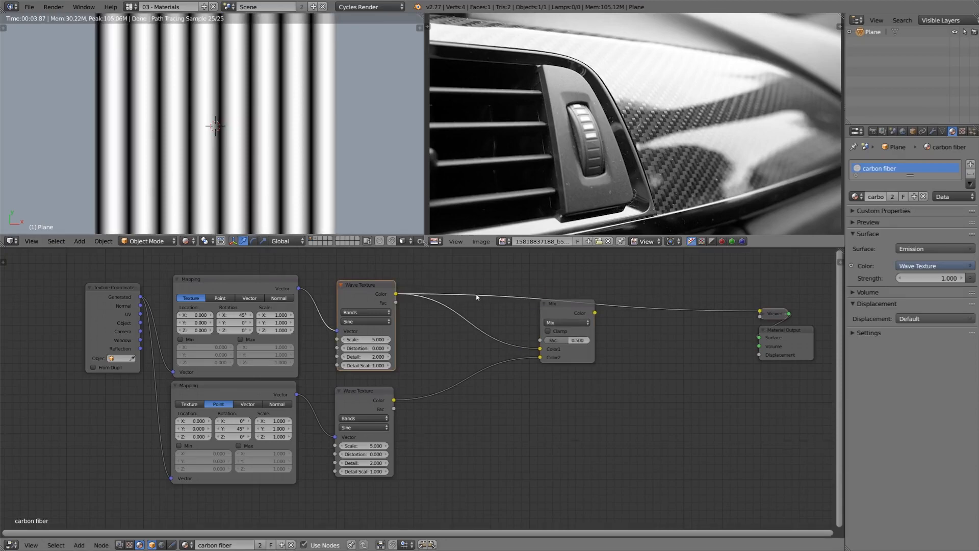
# Step: Insert a Math node set to Greater Than between the upper Wave Texture and the Mix node's Color1, and preview it
pyautogui.hotkey('shift', 'a')
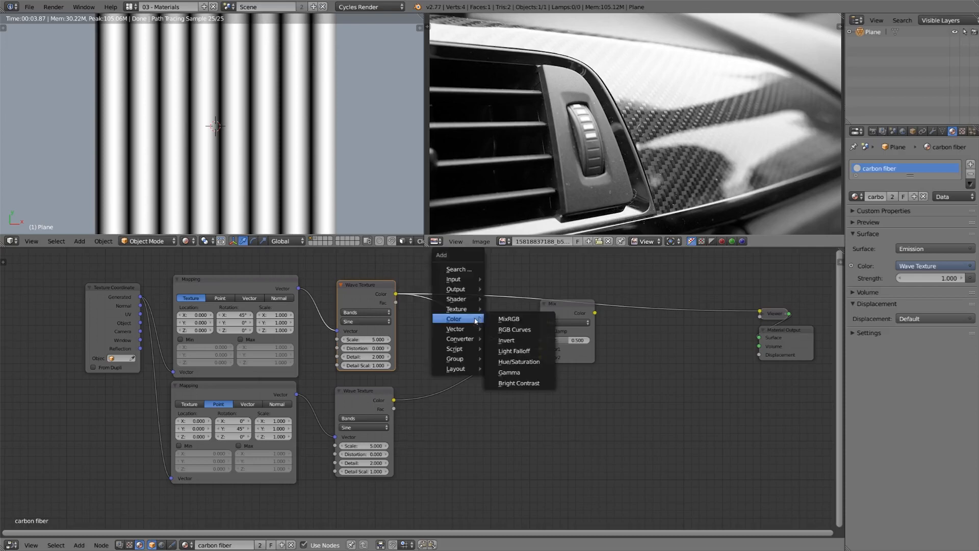
pyautogui.moveTo(464, 338)
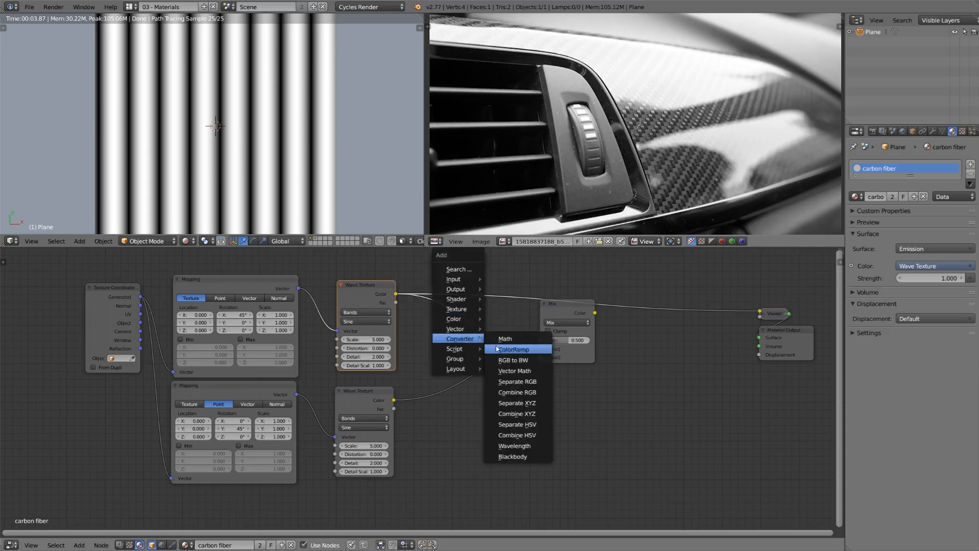
pyautogui.click(507, 339)
pyautogui.click(416, 304)
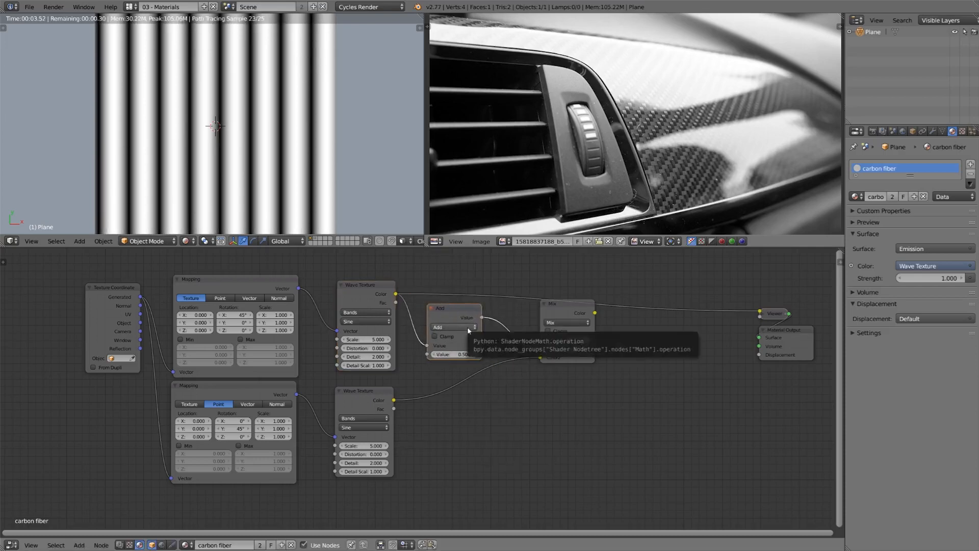
pyautogui.click(468, 327)
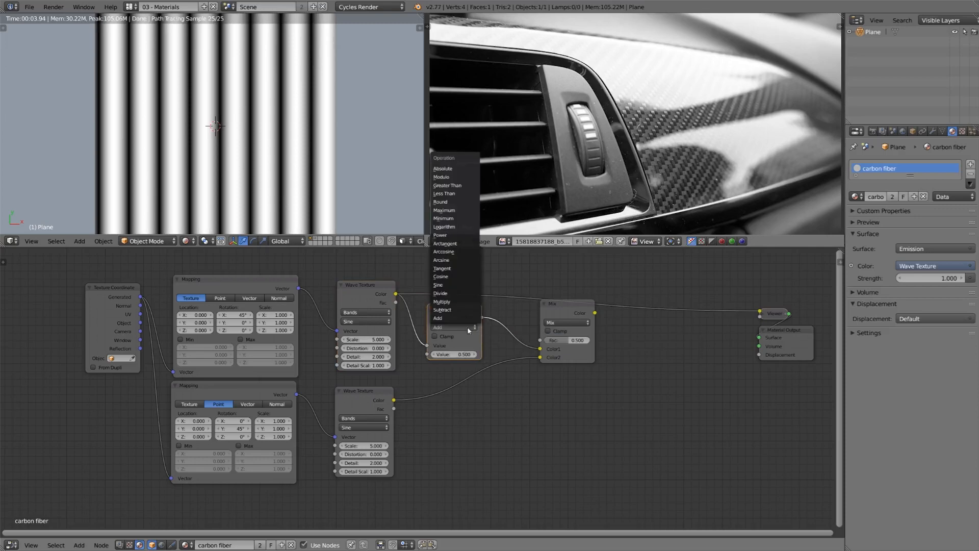
pyautogui.click(447, 185)
pyautogui.moveTo(451, 312); pyautogui.dragTo(433, 307)
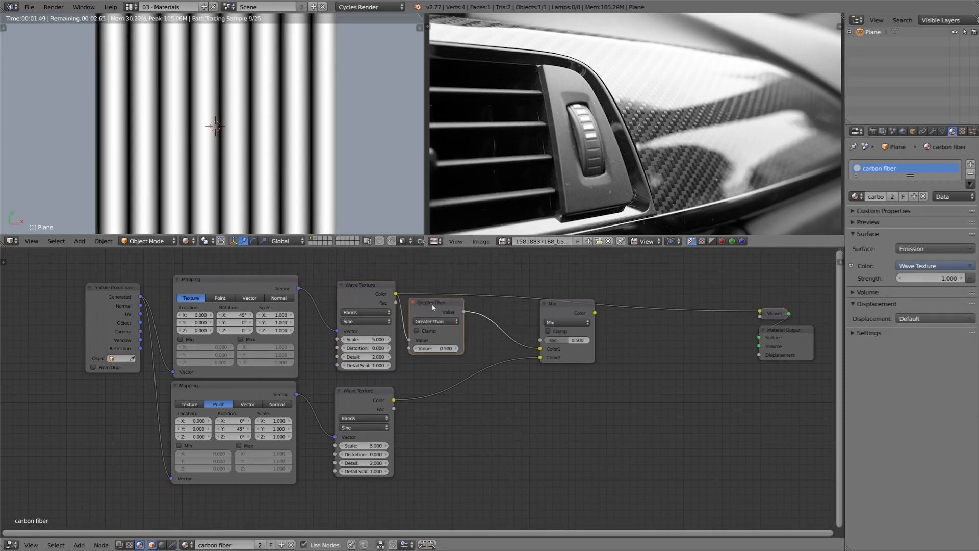
pyautogui.keyDown('ctrl'); pyautogui.keyDown('shift'); pyautogui.click(433, 306); pyautogui.keyUp('shift'); pyautogui.keyUp('ctrl')
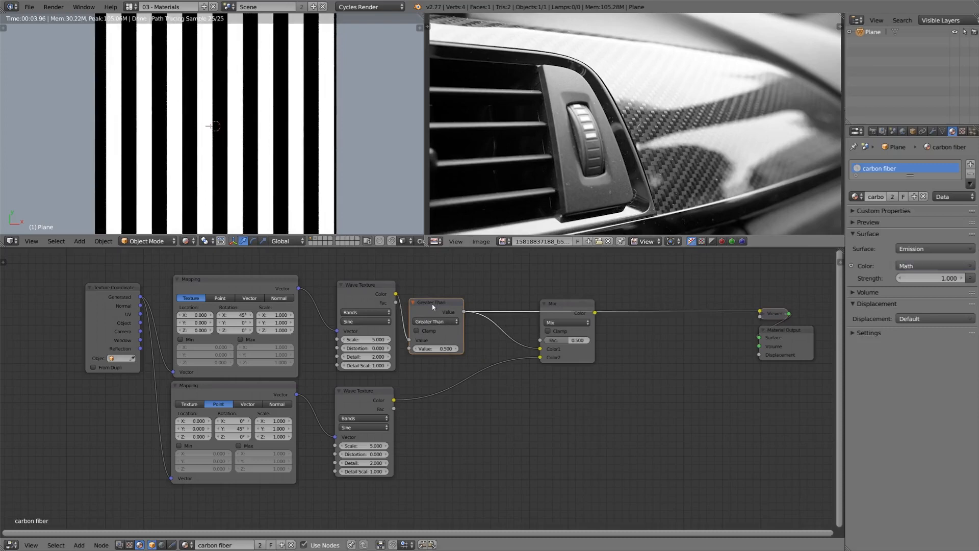
pyautogui.moveTo(434, 307); pyautogui.dragTo(438, 294)
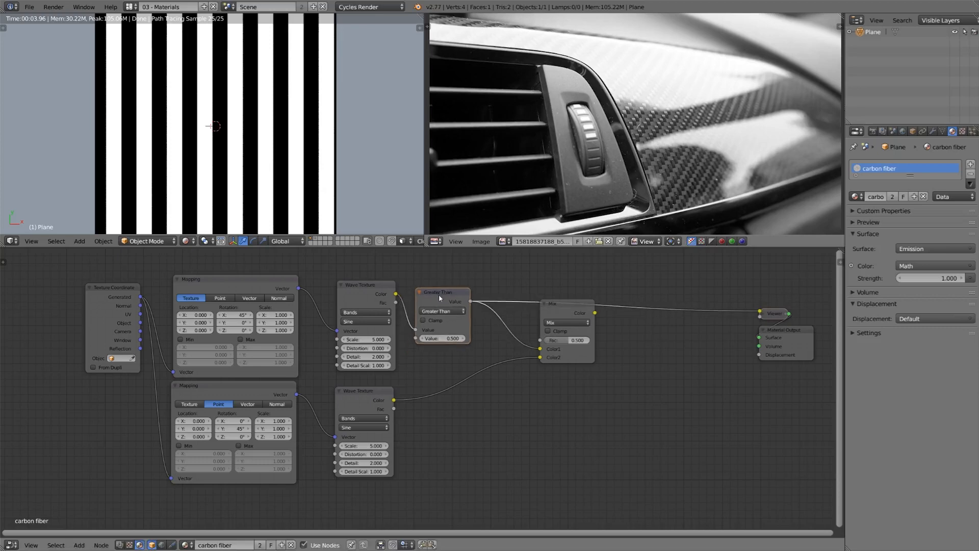
# Step: Duplicate the Greater Than node into the link from the lower Wave Texture to Color2, and preview it and the Mix node
pyautogui.hotkey('shift', 'd')
pyautogui.click(450, 380)
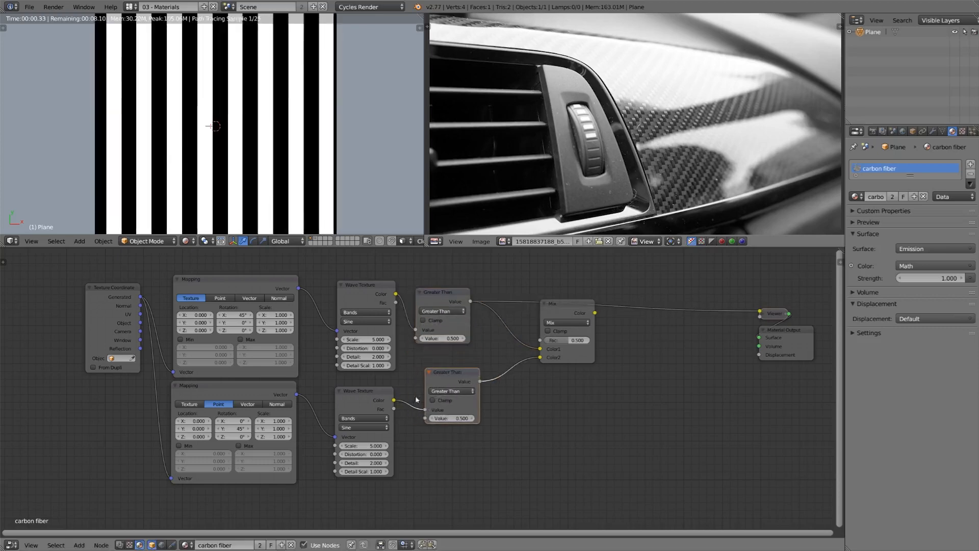
pyautogui.keyDown('ctrl'); pyautogui.keyDown('shift'); pyautogui.click(465, 380); pyautogui.keyUp('shift'); pyautogui.keyUp('ctrl')
pyautogui.moveTo(574, 307); pyautogui.dragTo(550, 302)
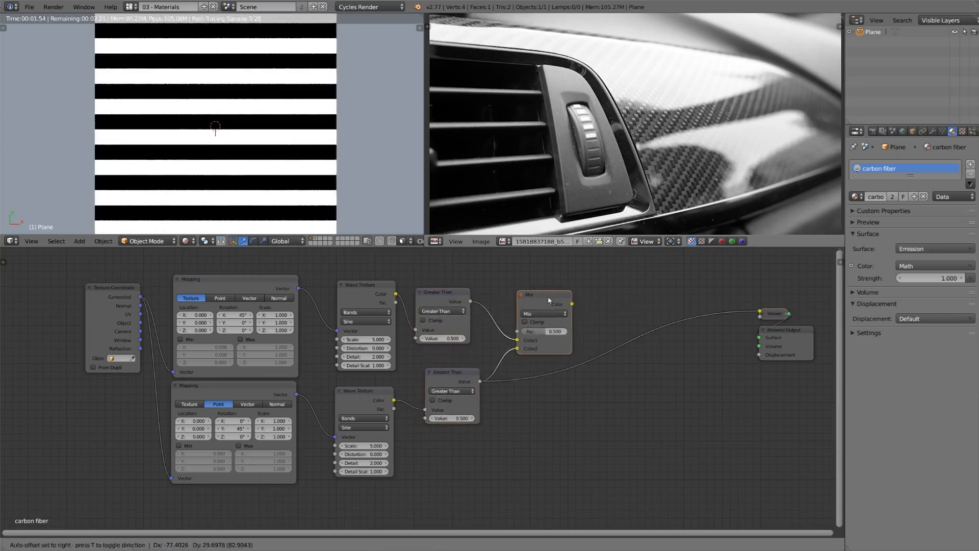
pyautogui.keyDown('ctrl'); pyautogui.keyDown('shift'); pyautogui.click(551, 302); pyautogui.keyUp('shift'); pyautogui.keyUp('ctrl')
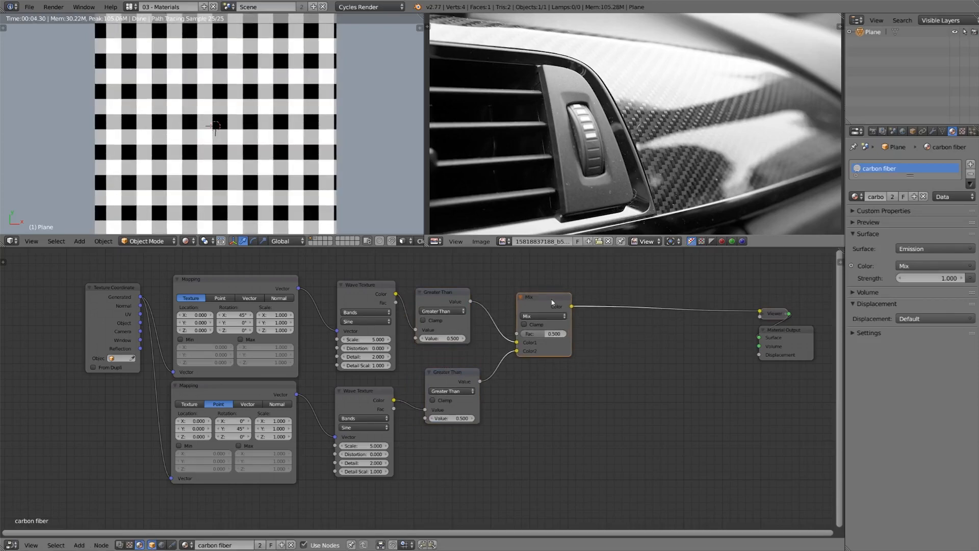
# Step: Set the Mix node's blend type to Difference with a Fac of 1, and place it lower, beside the lower Greater Than node
pyautogui.click(556, 319)
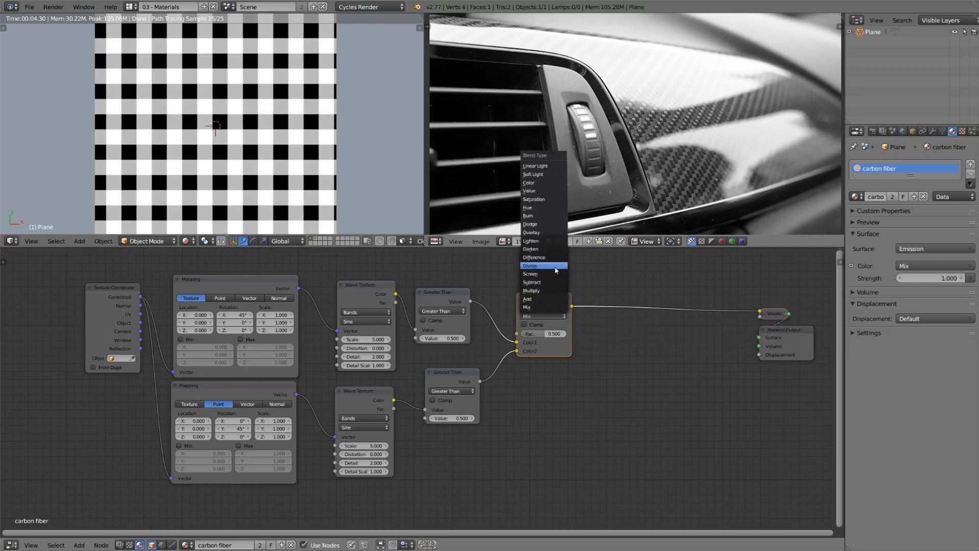
pyautogui.click(534, 257)
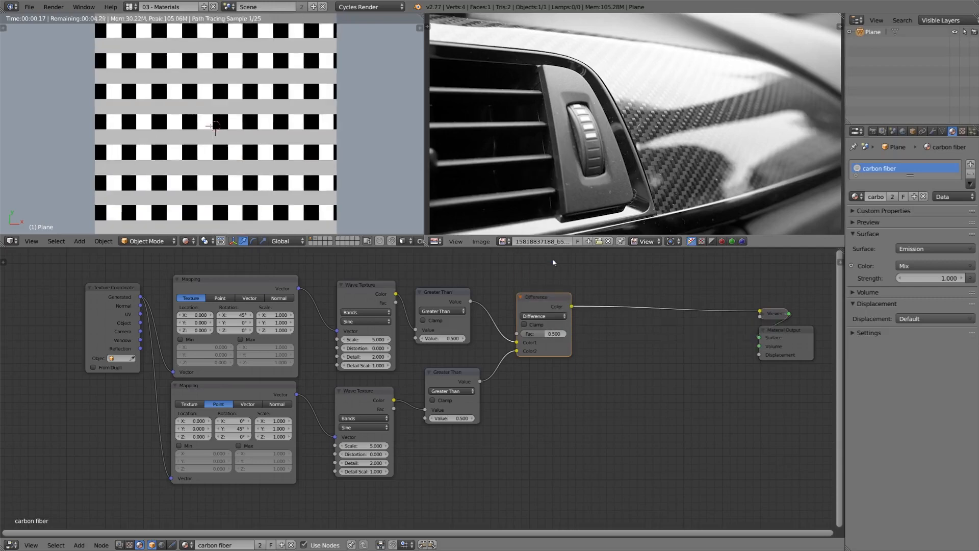
pyautogui.click(545, 333)
pyautogui.write('1')
pyautogui.press('Return')
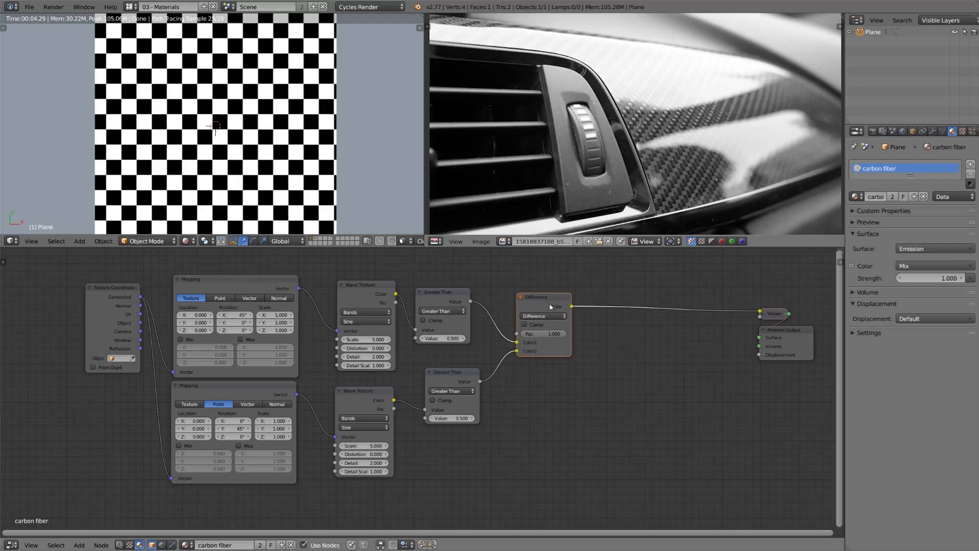
pyautogui.moveTo(550, 307); pyautogui.dragTo(544, 375)
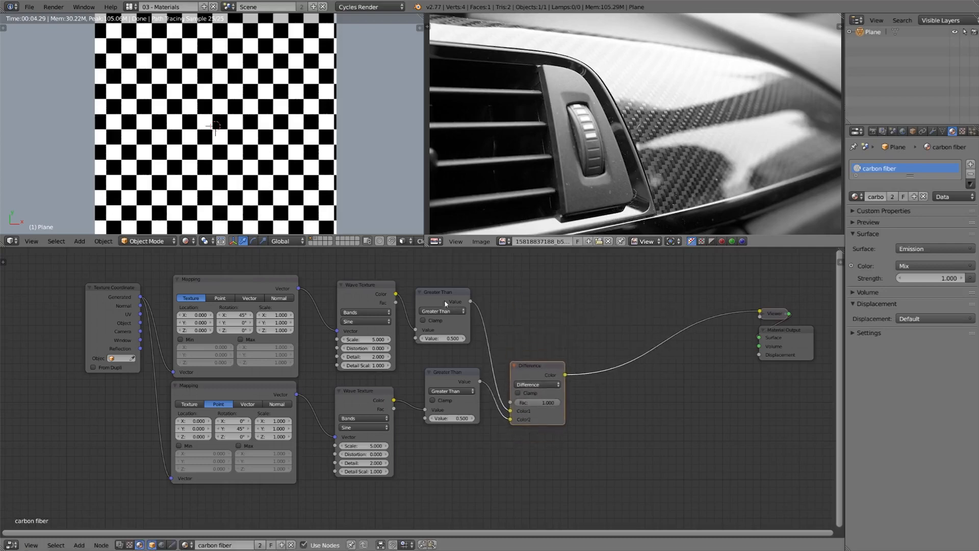
# Step: Add a MixRGB node before the Viewer that combines the upper and lower Wave Texture colors, with the Difference output as its Fac
pyautogui.keyDown('ctrl'); pyautogui.keyDown('shift'); pyautogui.click(366, 279); pyautogui.keyUp('shift'); pyautogui.keyUp('ctrl')
pyautogui.keyDown('ctrl'); pyautogui.keyDown('shift'); pyautogui.click(359, 391); pyautogui.keyUp('shift'); pyautogui.keyUp('ctrl')
pyautogui.hotkey('shift', 'a')
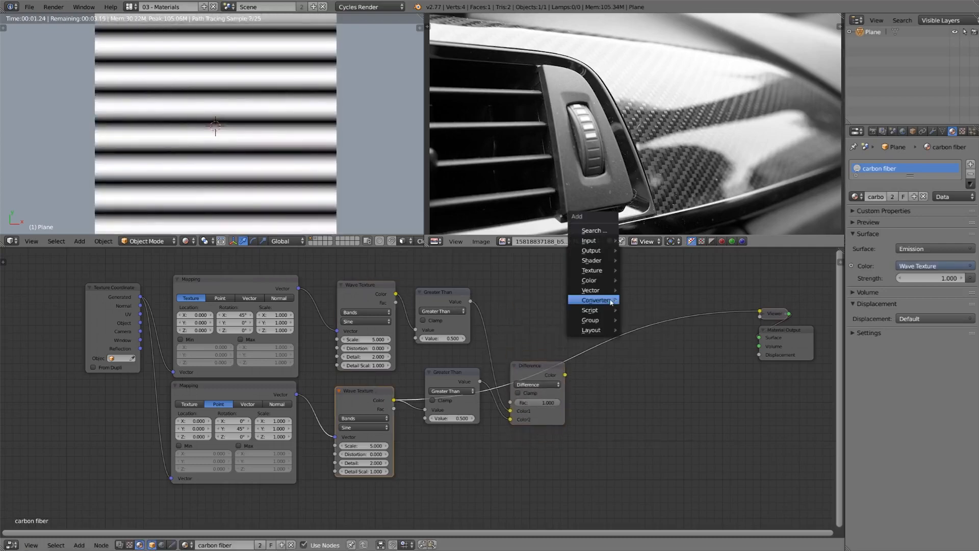
pyautogui.moveTo(596, 280)
pyautogui.click(643, 280)
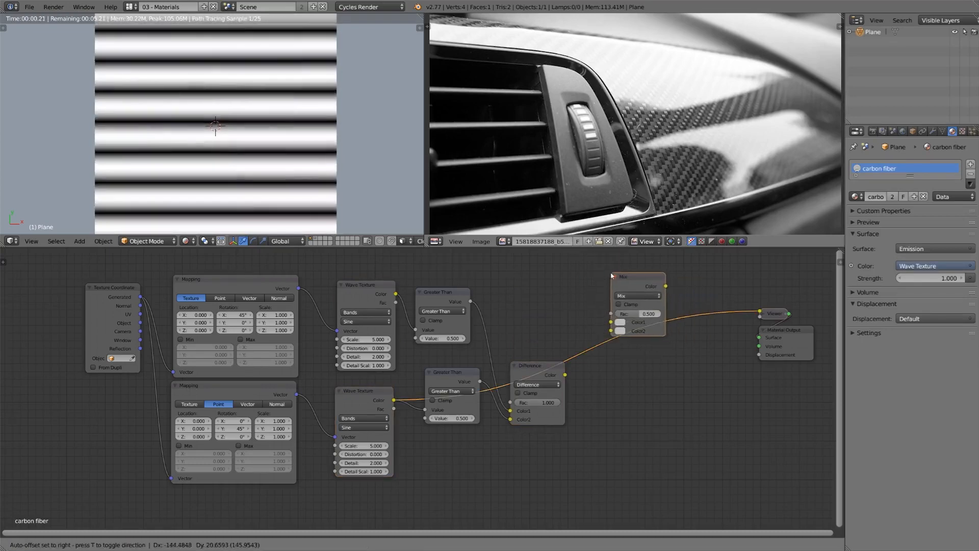
pyautogui.click(611, 276)
pyautogui.moveTo(396, 293); pyautogui.dragTo(612, 322)
pyautogui.moveTo(640, 282); pyautogui.dragTo(628, 282)
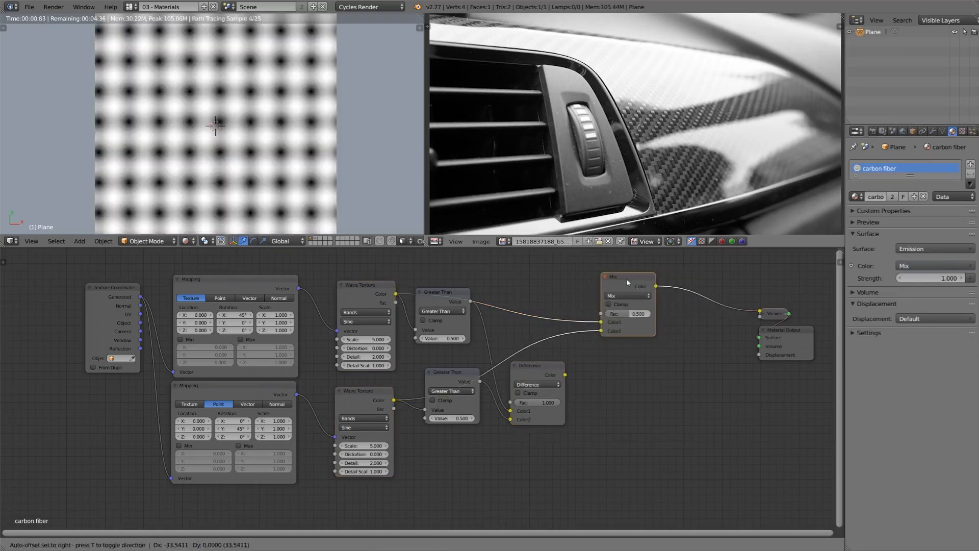
pyautogui.moveTo(565, 375); pyautogui.dragTo(607, 315)
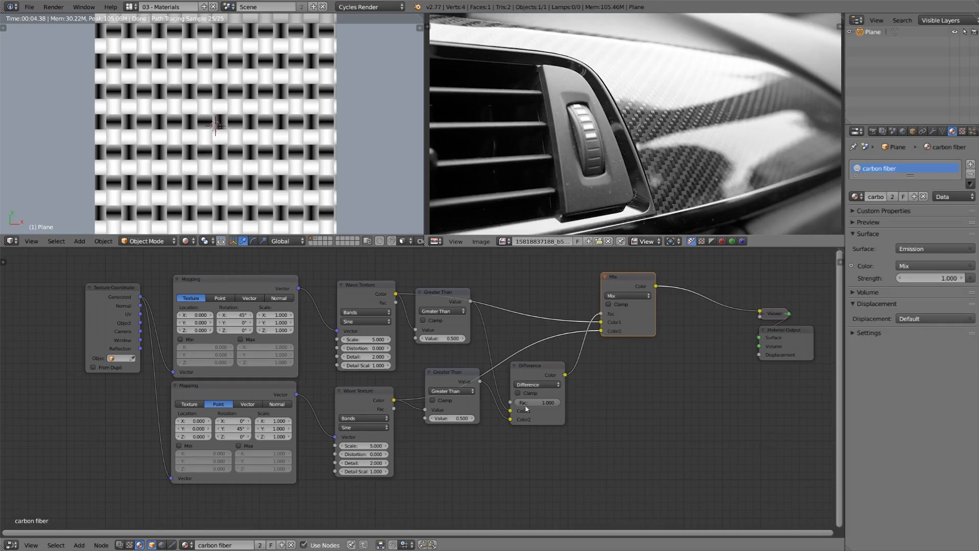
# Step: Duplicate the lower Wave Texture beyond the new Mix node and move the Material Output and Viewer to make room
pyautogui.click(356, 398)
pyautogui.hotkey('shift', 'd')
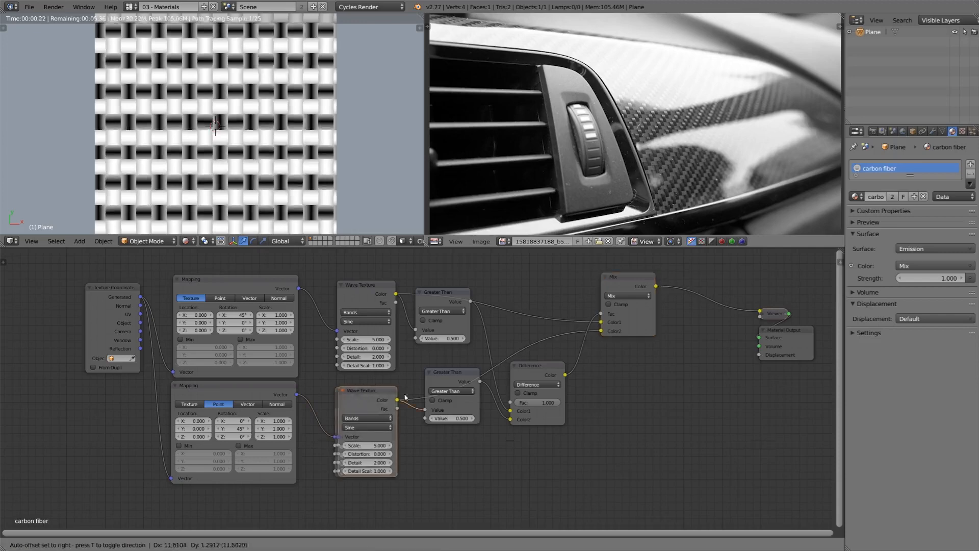
pyautogui.click(705, 313)
pyautogui.moveTo(705, 313); pyautogui.dragTo(600, 305, button='middle')
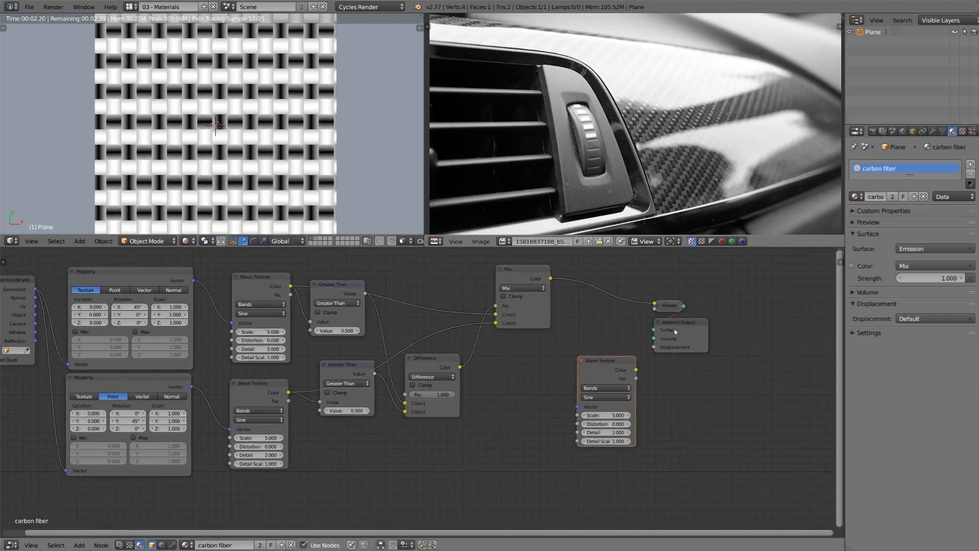
pyautogui.moveTo(667, 308); pyautogui.dragTo(681, 311)
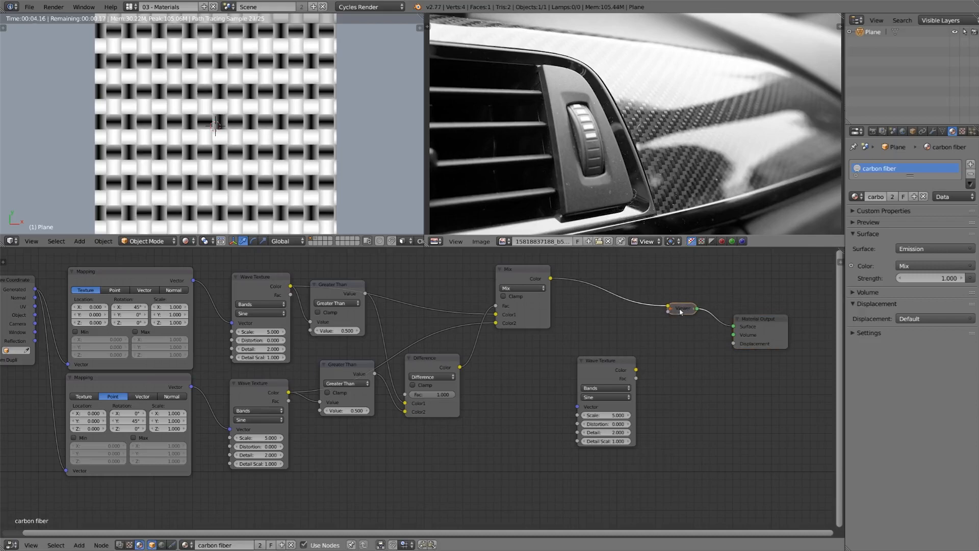
# Step: Link the Mix node's Color to the duplicated Wave Texture's Vector, and compare previews of the two nodes
pyautogui.scroll(2, 271, 136)
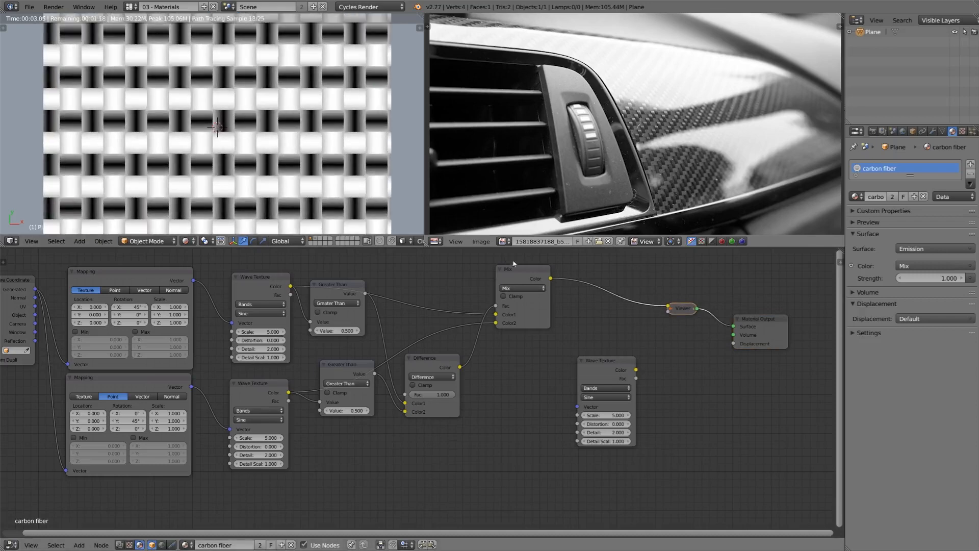
pyautogui.moveTo(525, 278); pyautogui.dragTo(578, 406)
pyautogui.moveTo(605, 371); pyautogui.dragTo(579, 354)
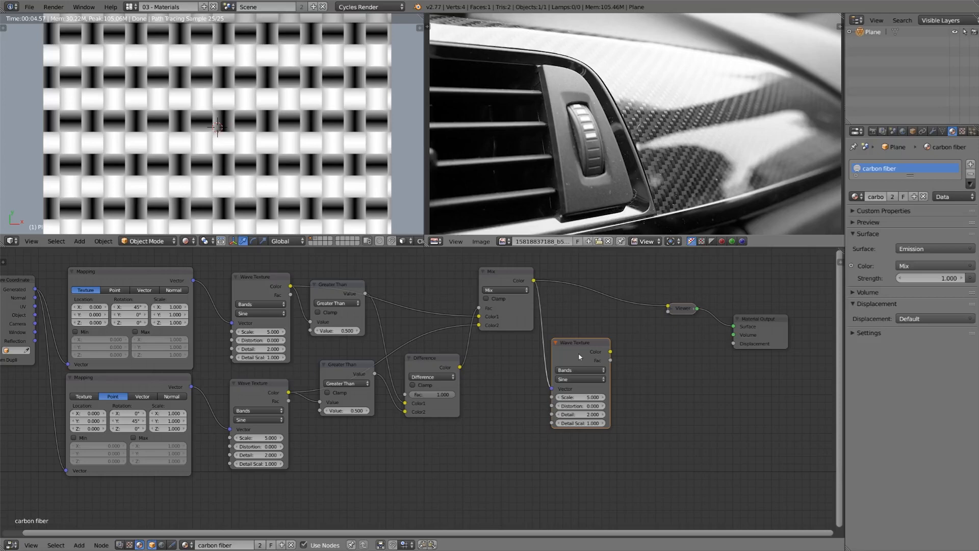
pyautogui.keyDown('ctrl'); pyautogui.keyDown('shift'); pyautogui.click(580, 351); pyautogui.keyUp('shift'); pyautogui.keyUp('ctrl')
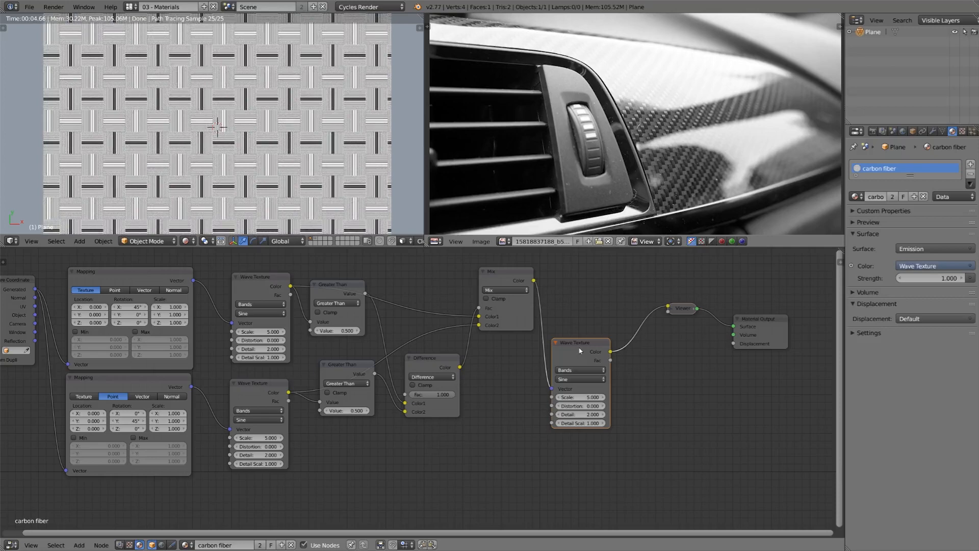
pyautogui.keyDown('ctrl'); pyautogui.keyDown('shift'); pyautogui.click(529, 270); pyautogui.keyUp('shift'); pyautogui.keyUp('ctrl')
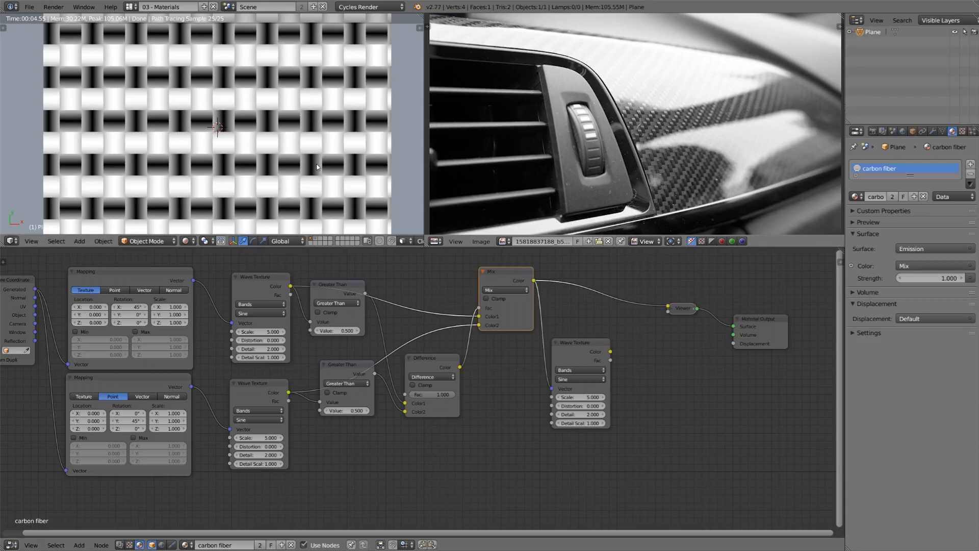
pyautogui.keyDown('ctrl'); pyautogui.keyDown('shift'); pyautogui.click(582, 342); pyautogui.keyUp('shift'); pyautogui.keyUp('ctrl')
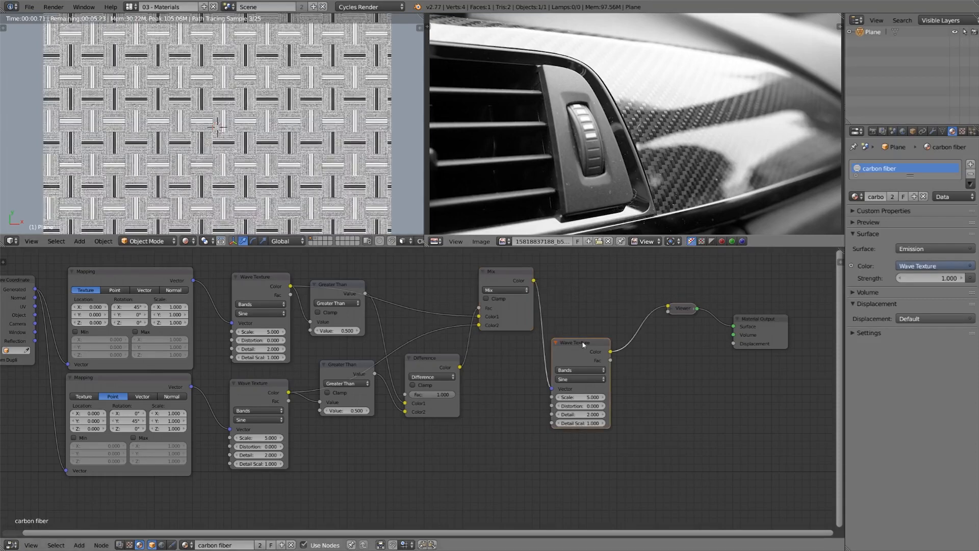
# Step: Duplicate the Mix node before the Viewer, with the first Mix as Color1, the new Wave Texture as Color2 and Fac 0.010
pyautogui.moveTo(582, 341); pyautogui.dragTo(578, 352)
pyautogui.click(500, 281)
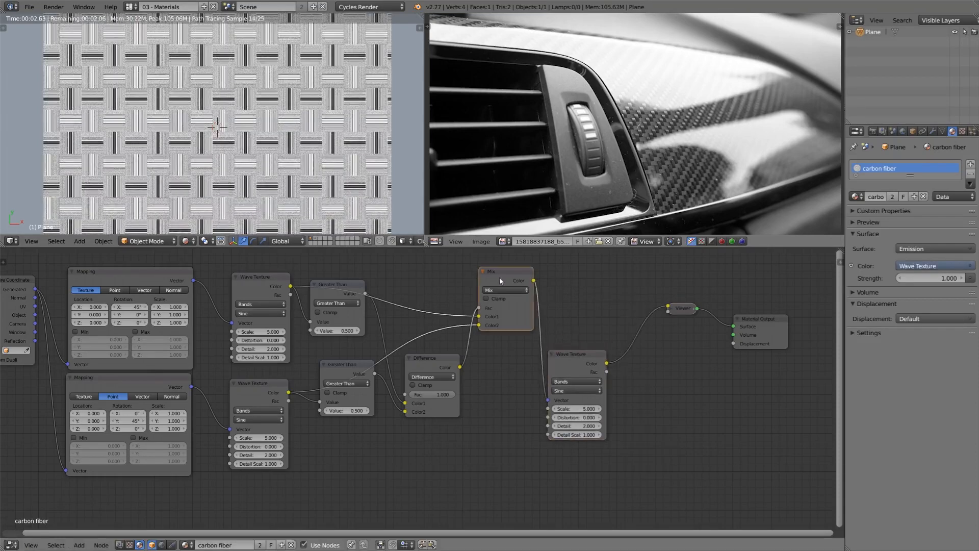
pyautogui.hotkey('shift', 'd')
pyautogui.click(658, 265)
pyautogui.moveTo(533, 280); pyautogui.dragTo(641, 300)
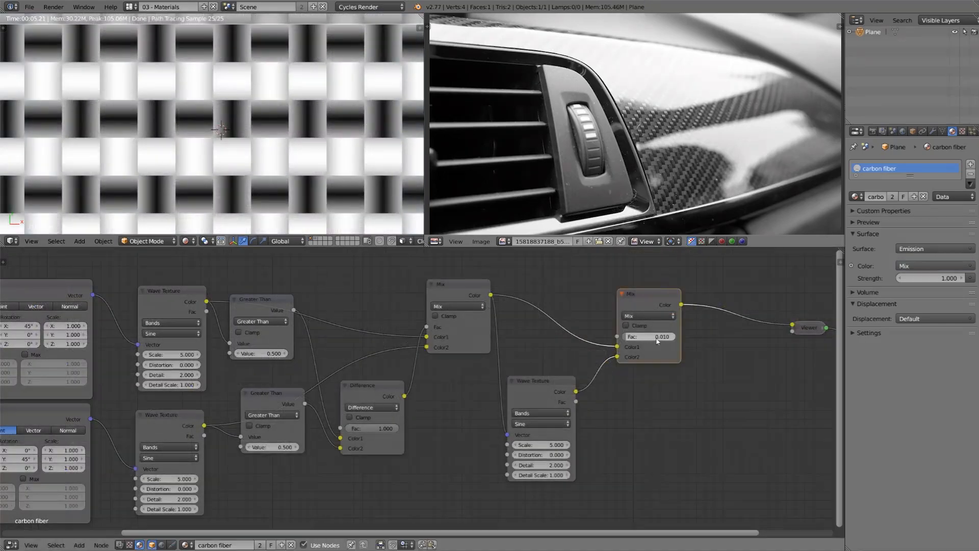
pyautogui.click(657, 337)
pyautogui.press('Return')
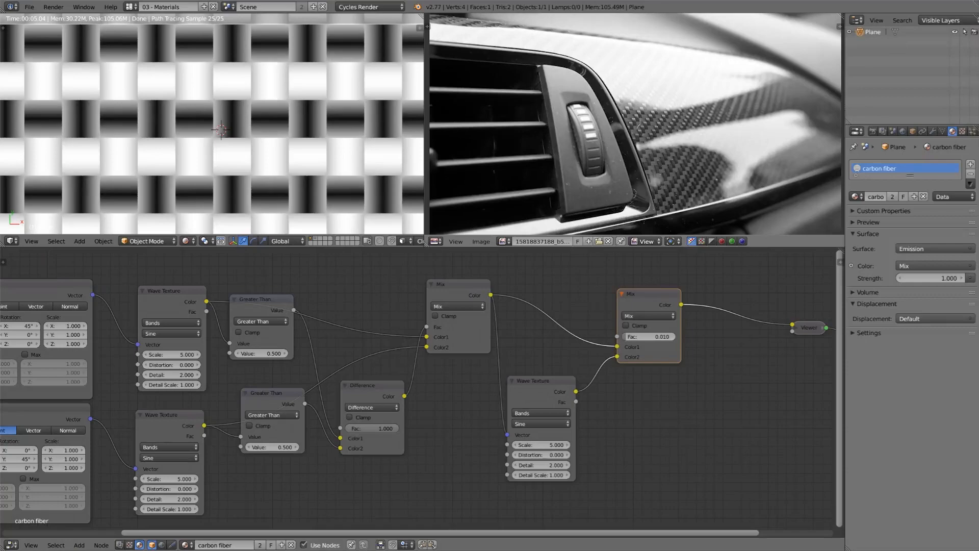
# Step: Show the shader ball scene on layer 2 through the camera and limit the rendered region to the ball's upper-right edge
pyautogui.press('2')
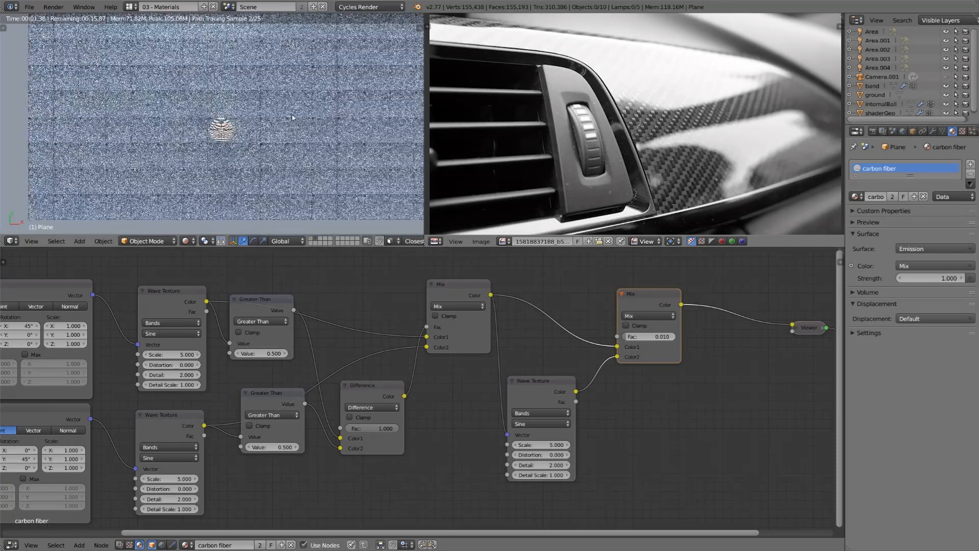
pyautogui.press('KP_0')
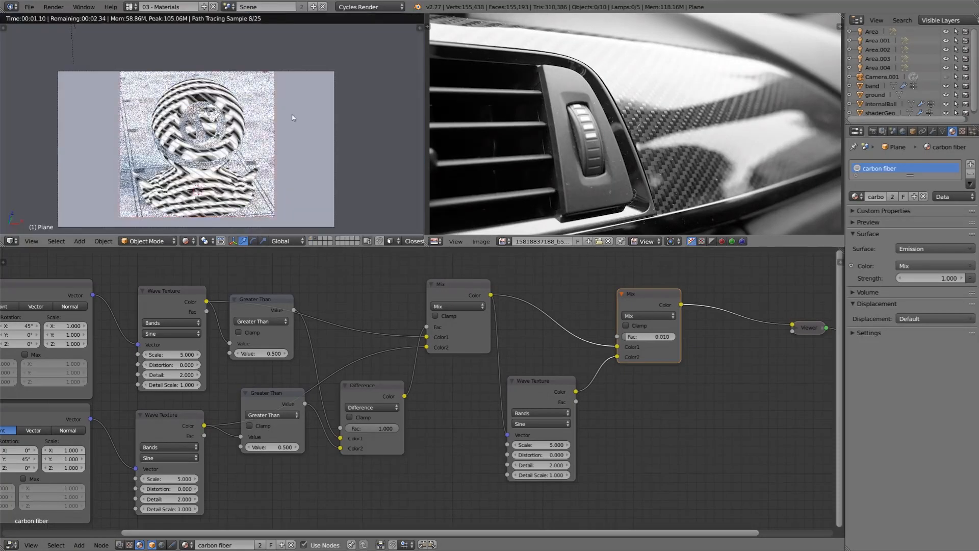
pyautogui.scroll(3, 240, 123)
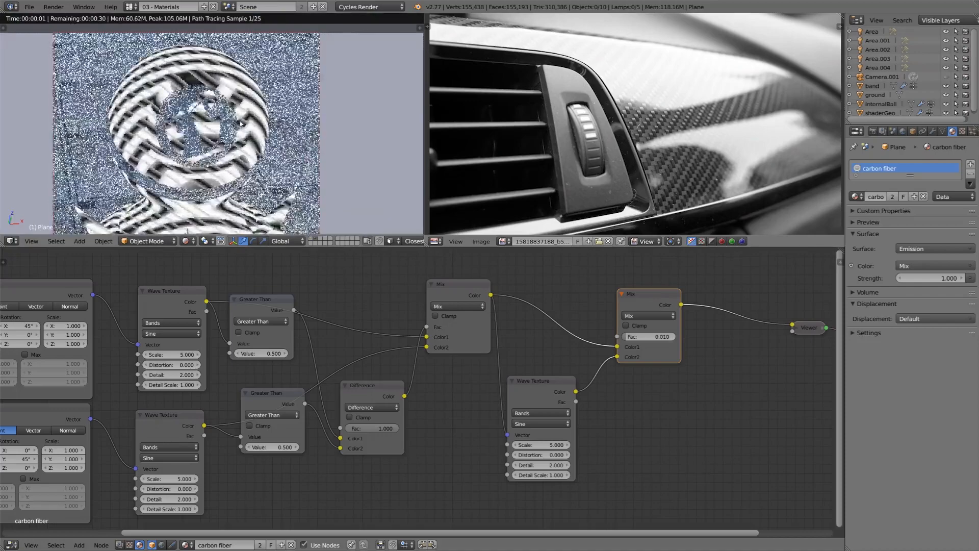
pyautogui.scroll(1, 255, 138)
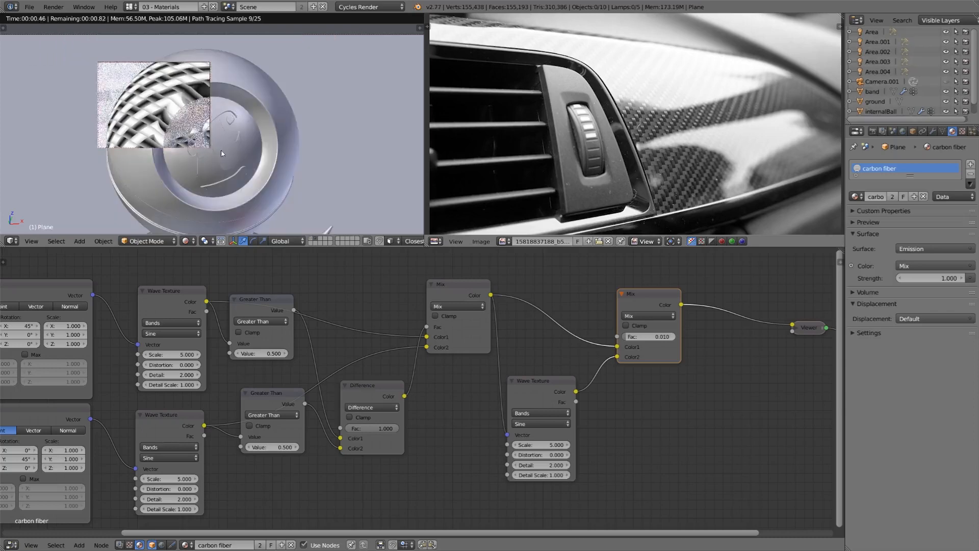
pyautogui.hotkey('ctrl', 'b')
pyautogui.moveTo(233, 54); pyautogui.dragTo(319, 154)
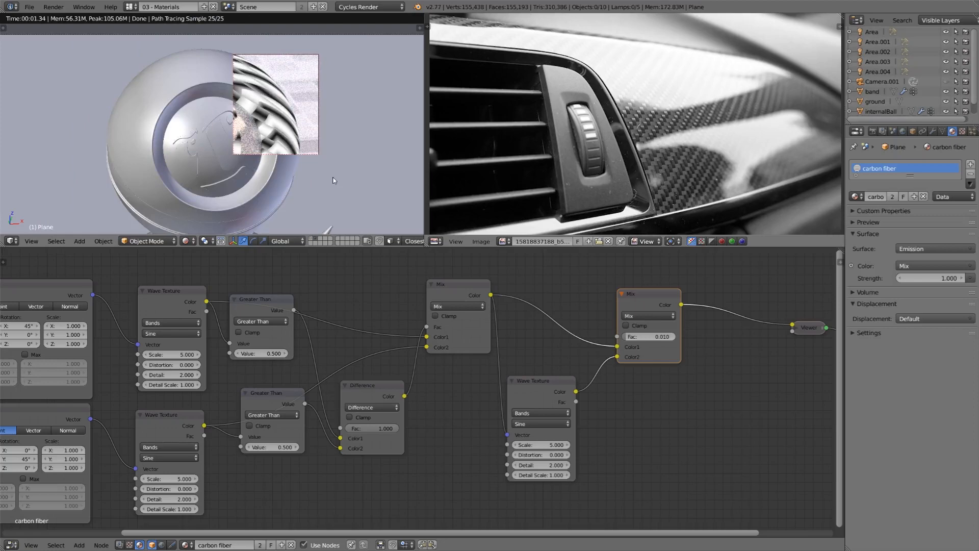
pyautogui.keyDown('ctrl'); pyautogui.hscroll(-10, 247, 338); pyautogui.keyUp('ctrl')
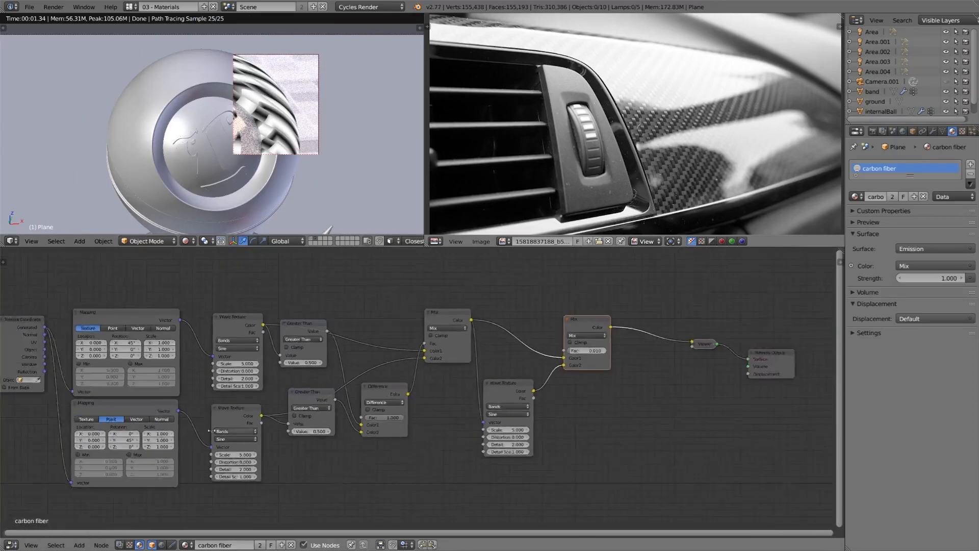
# Step: Link the Texture Coordinate node's UV output to the Vector inputs of both Mapping nodes
pyautogui.moveTo(247, 339); pyautogui.dragTo(310, 388)
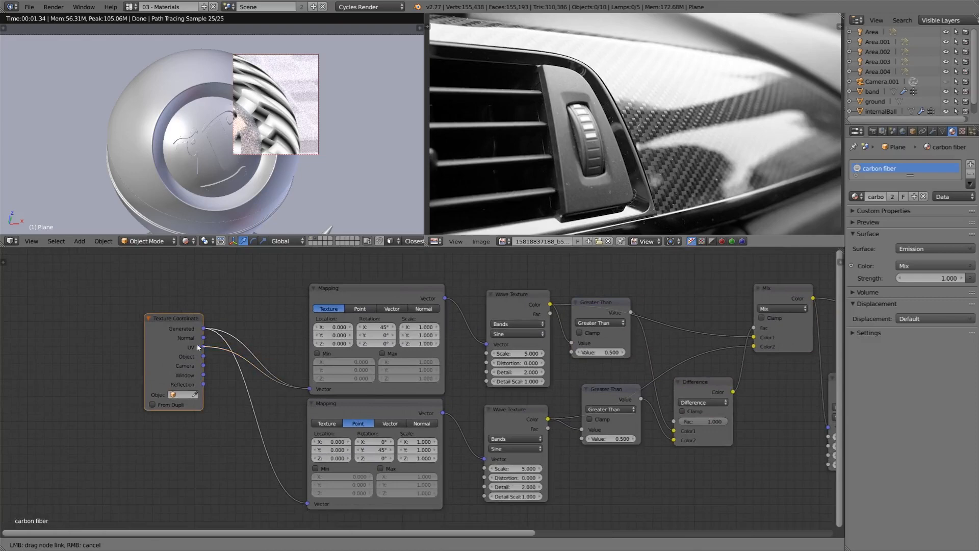
pyautogui.moveTo(198, 347); pyautogui.dragTo(307, 503)
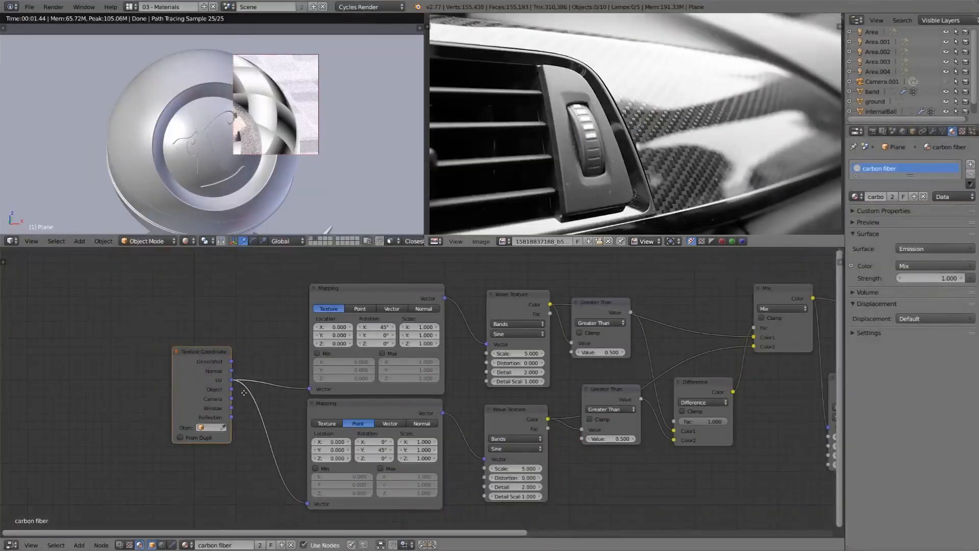
pyautogui.moveTo(357, 387); pyautogui.dragTo(313, 375, button='middle')
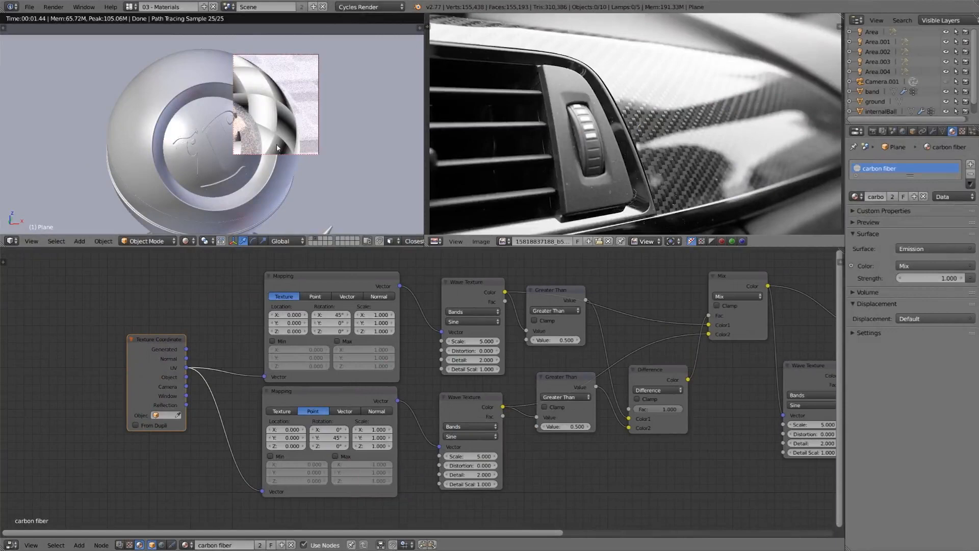
# Step: Set the Scale of the two Wave Textures fed by the Mapping nodes to 50 and redraw the render region over more of the ball
pyautogui.click(481, 340)
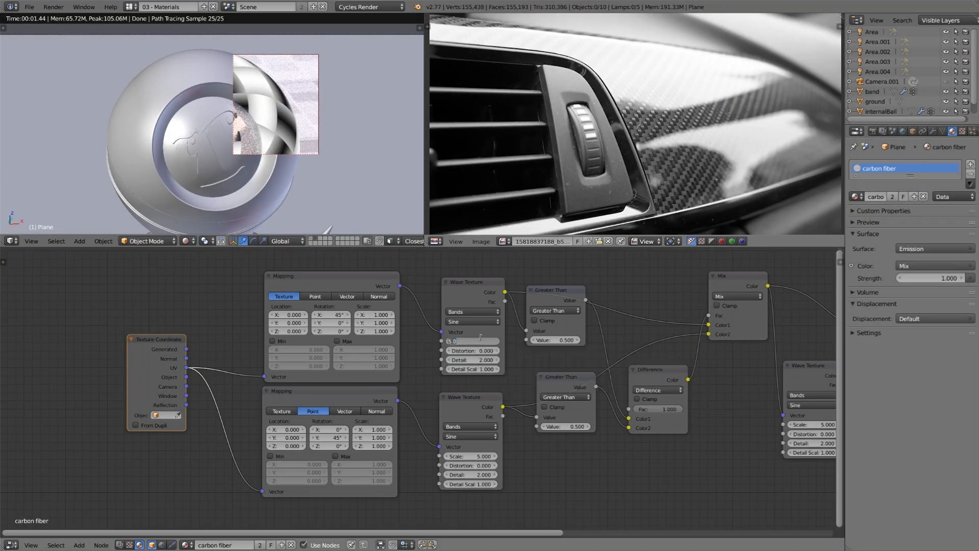
pyautogui.write('50')
pyautogui.press('Return')
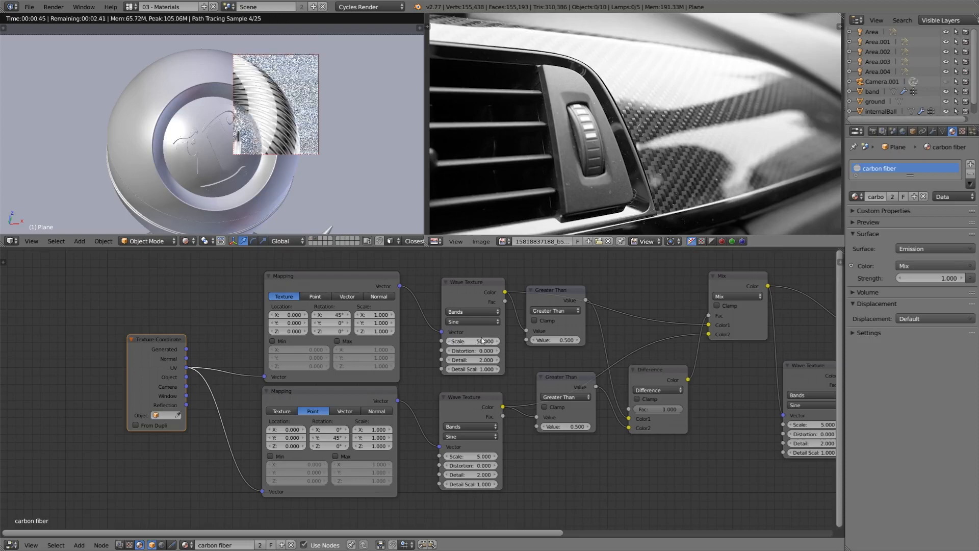
pyautogui.click(475, 455)
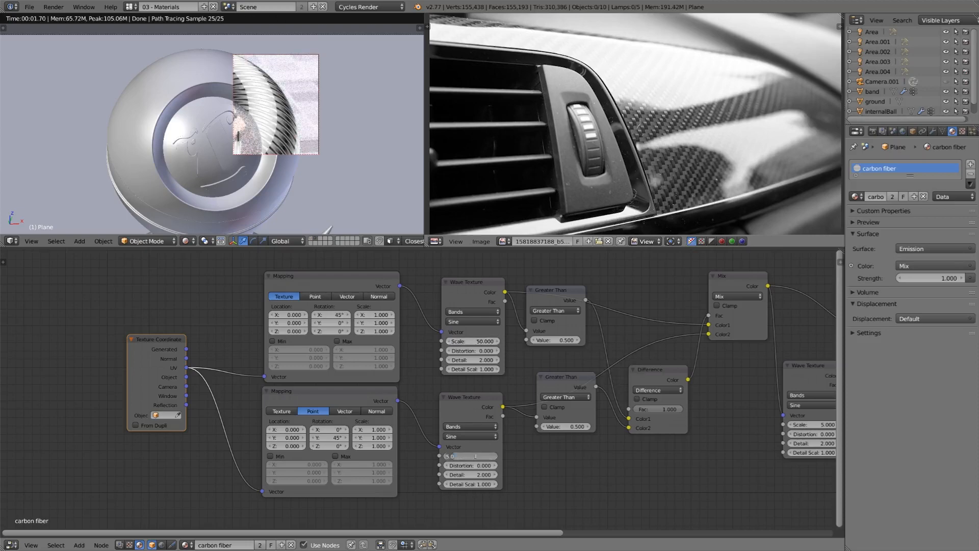
pyautogui.write('50')
pyautogui.press('Return')
pyautogui.scroll(3, 257, 70)
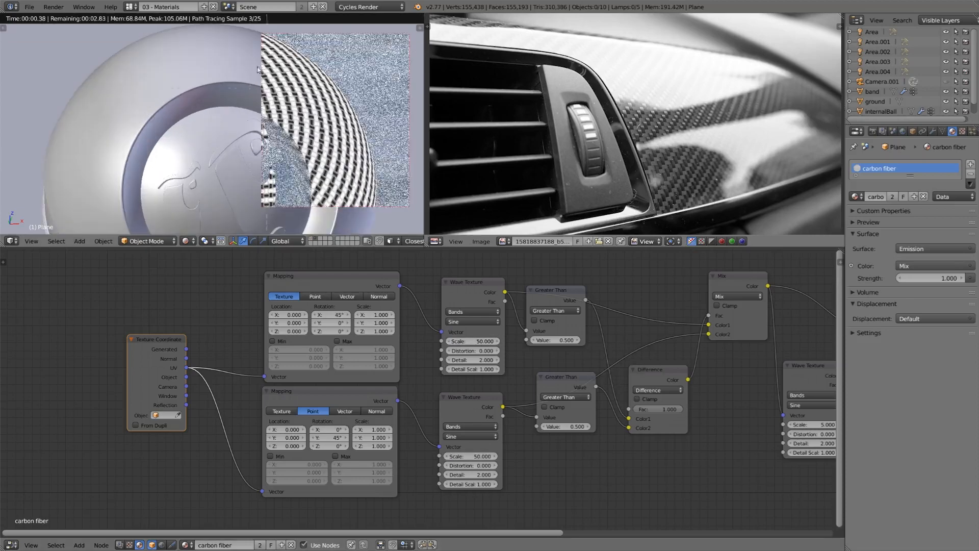
pyautogui.moveTo(219, 22); pyautogui.dragTo(407, 213)
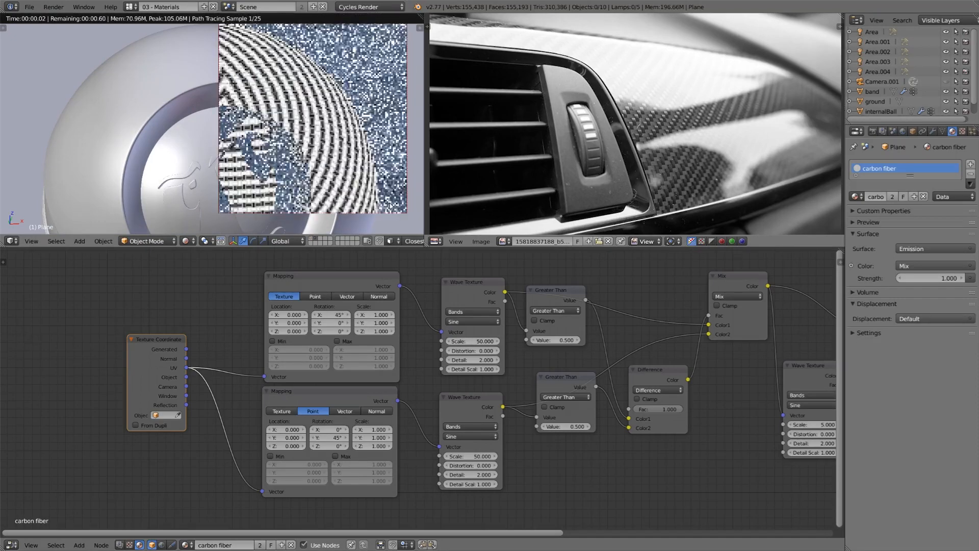
pyautogui.scroll(-1, 391, 204)
# Step: Move the Material Output and Viewer farther away from the last Mix node to make room for shader nodes
pyautogui.moveTo(605, 341); pyautogui.dragTo(478, 337, button='middle')
pyautogui.moveTo(675, 338); pyautogui.dragTo(328, 350, button='middle')
pyautogui.scroll(-2, 436, 353)
pyautogui.moveTo(636, 338); pyautogui.dragTo(816, 329)
pyautogui.moveTo(566, 330); pyautogui.dragTo(749, 337)
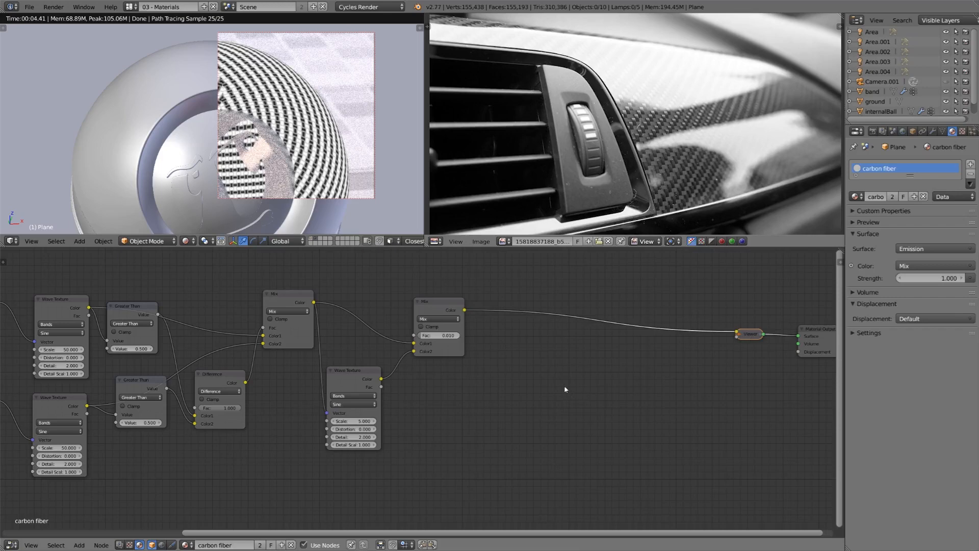
# Step: Add an Anisotropic BSDF shader after the last Mix node and connect it to the Material Output for preview
pyautogui.hotkey('shift', 'a')
pyautogui.moveTo(565, 387)
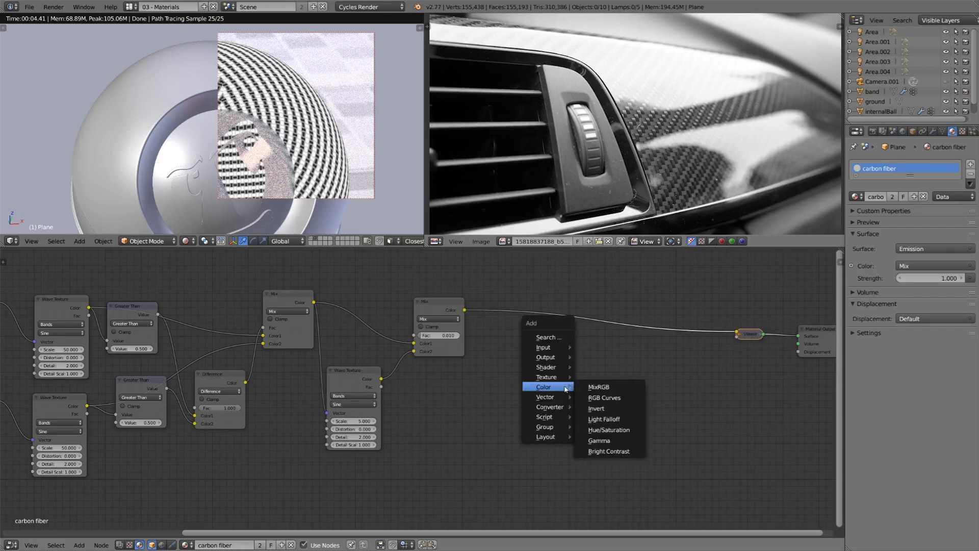
pyautogui.moveTo(561, 367)
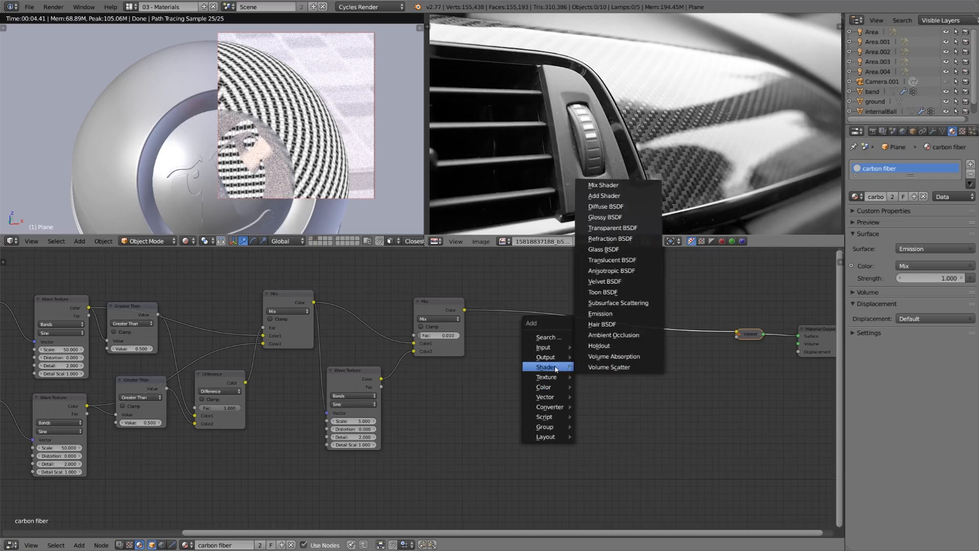
pyautogui.click(638, 271)
pyautogui.click(527, 349)
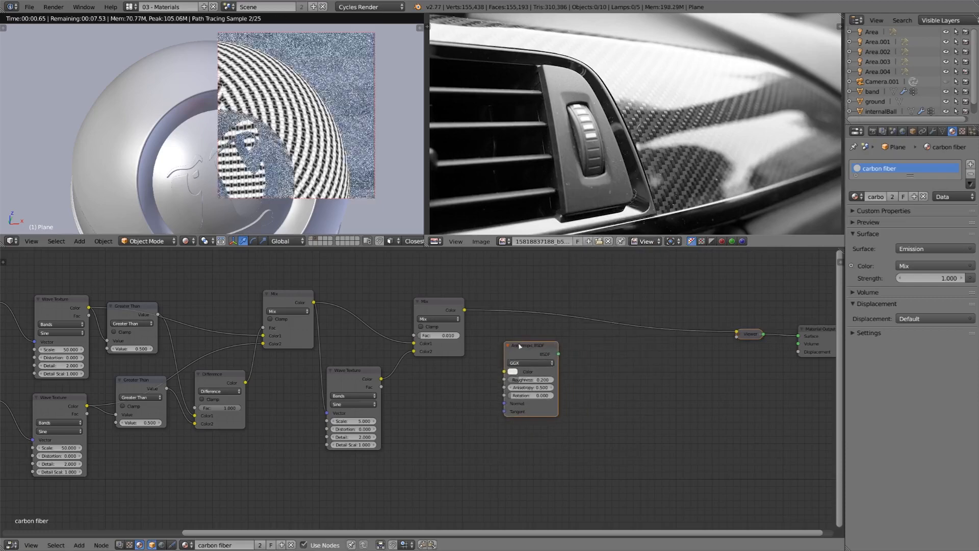
pyautogui.keyDown('ctrl'); pyautogui.keyDown('shift'); pyautogui.click(527, 349); pyautogui.keyUp('shift'); pyautogui.keyUp('ctrl')
# Step: Return to the camera view and redraw the render region around the whole shader ball and its base
pyautogui.press('KP_0')
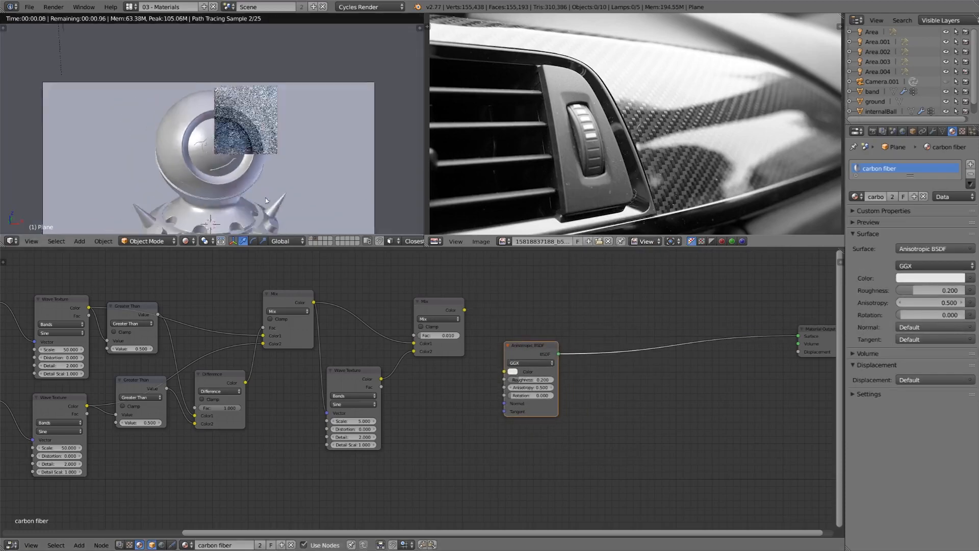
pyautogui.hotkey('ctrl', 'b')
pyautogui.moveTo(140, 34); pyautogui.dragTo(333, 218)
pyautogui.moveTo(319, 173)
pyautogui.keyDown('shift'); pyautogui.mouseDown(button='middle')
pyautogui.moveTo(316, 185)
pyautogui.moveTo(308, 174)
pyautogui.mouseUp(button='middle'); pyautogui.keyUp('shift')
pyautogui.scroll(-1, 299, 163)
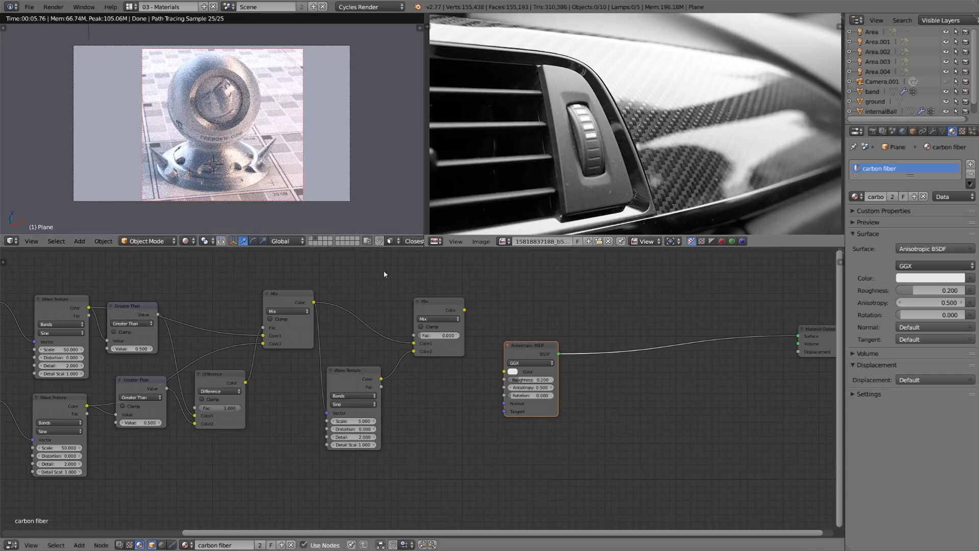
# Step: Set the Anisotropic BSDF's Rotation to 0.25
pyautogui.click(530, 396)
pyautogui.write('25')
pyautogui.press('Return')
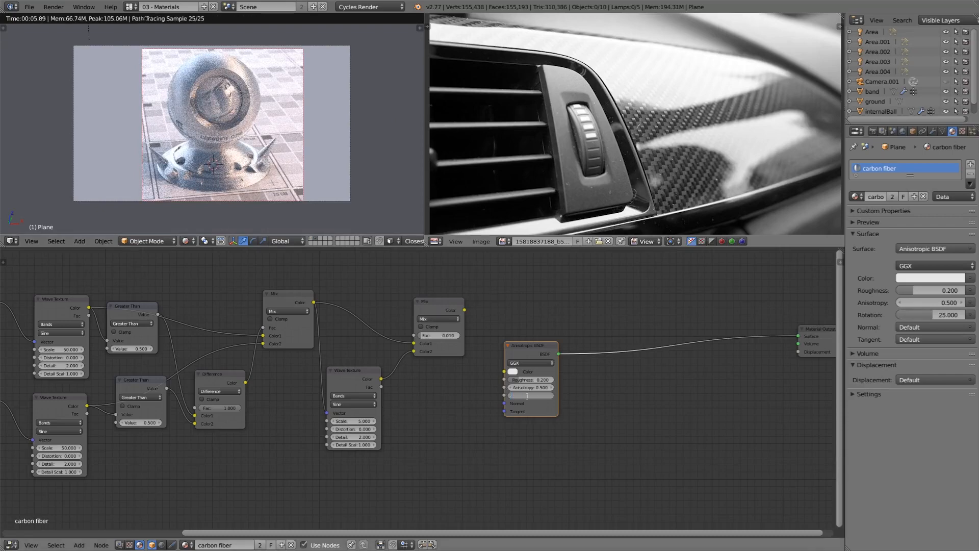
pyautogui.write('0.25')
pyautogui.press('Return')
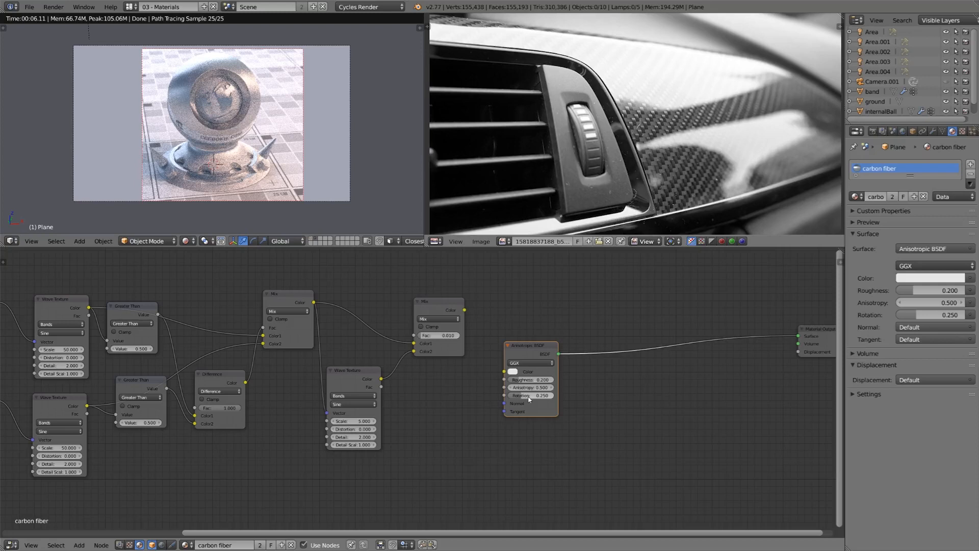
# Step: Preview the Difference node, link its Color to the Anisotropic BSDF's Rotation, and preview the shader again
pyautogui.keyDown('ctrl'); pyautogui.keyDown('shift'); pyautogui.click(222, 377); pyautogui.keyUp('shift'); pyautogui.keyUp('ctrl')
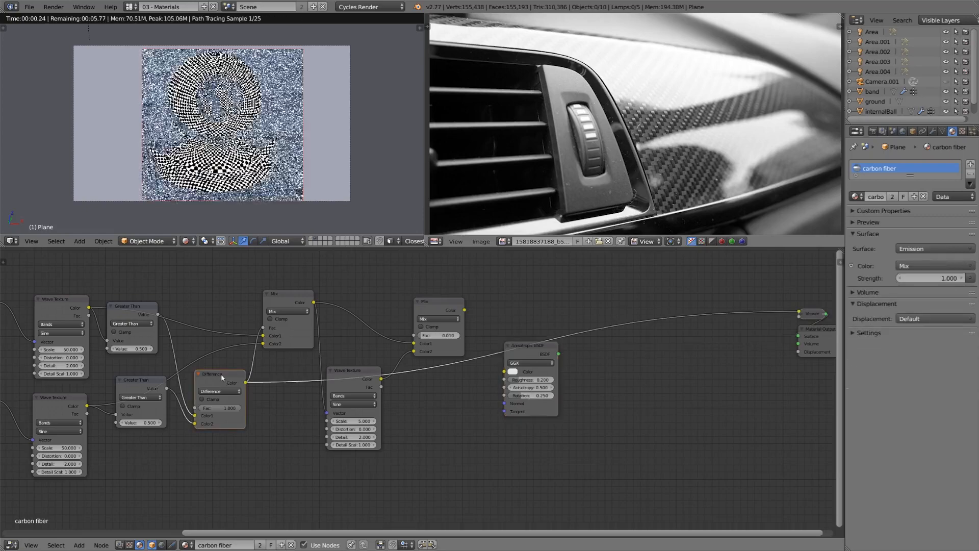
pyautogui.scroll(4, 262, 168)
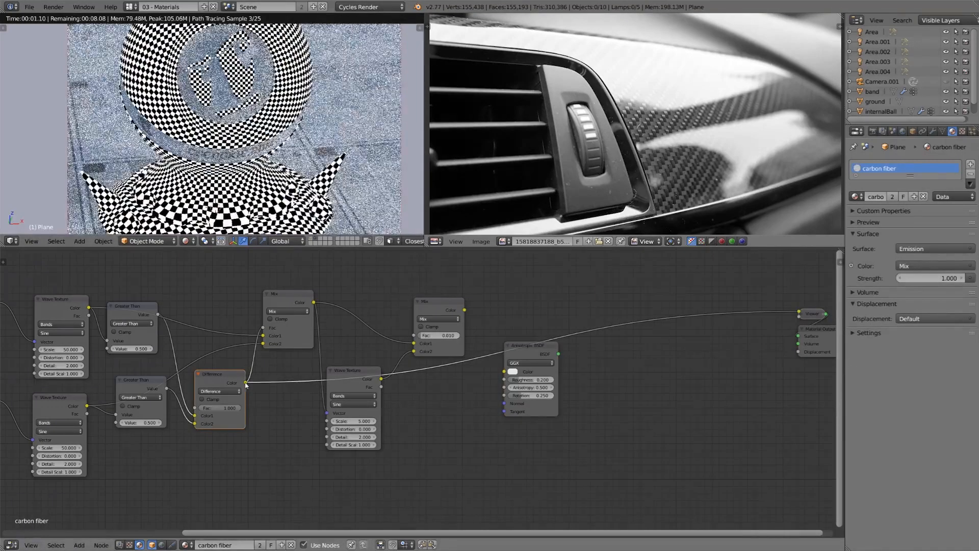
pyautogui.moveTo(246, 382); pyautogui.dragTo(504, 396)
pyautogui.keyDown('ctrl'); pyautogui.keyDown('shift'); pyautogui.click(531, 350); pyautogui.keyUp('shift'); pyautogui.keyUp('ctrl')
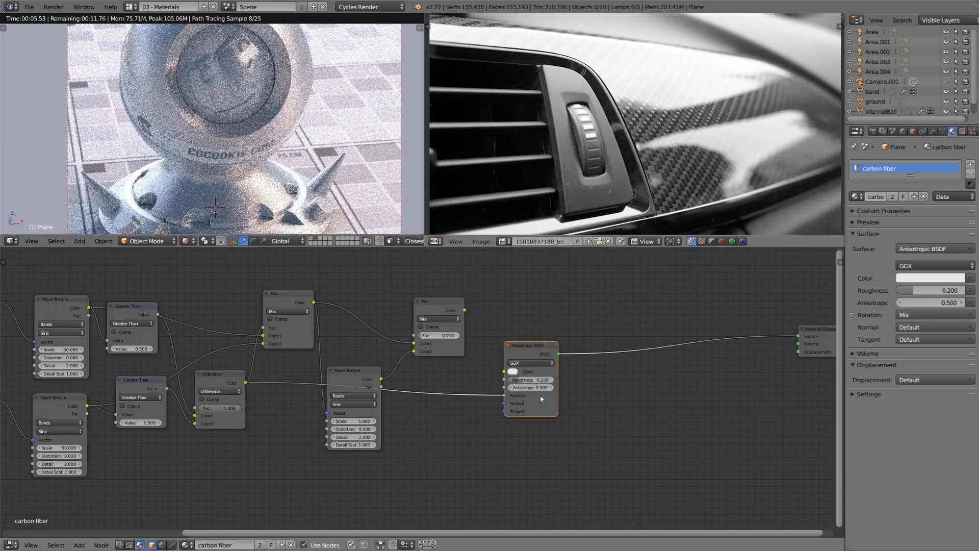
pyautogui.moveTo(504, 397); pyautogui.dragTo(504, 395)
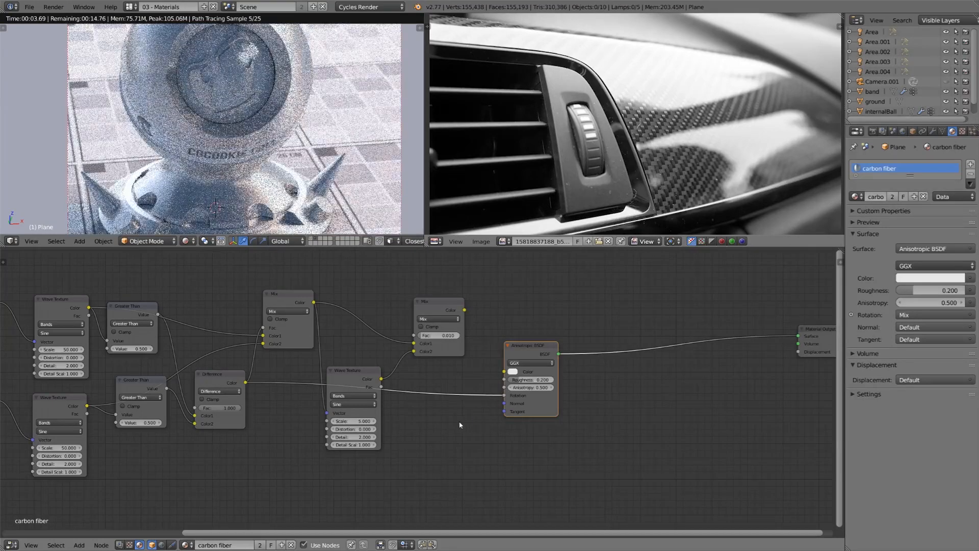
# Step: Insert a MixRGB node between Difference and the Anisotropic BSDF's Rotation, with the Difference Color driving its Fac
pyautogui.hotkey('shift', 'a')
pyautogui.moveTo(441, 442)
pyautogui.click(494, 441)
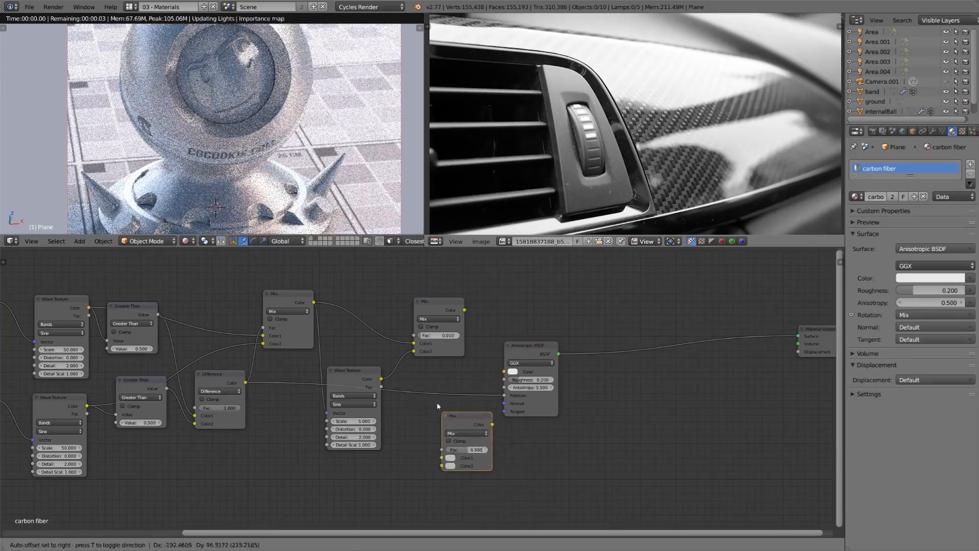
pyautogui.click(434, 435)
pyautogui.moveTo(424, 418)
pyautogui.mouseDown()
pyautogui.moveTo(403, 409)
pyautogui.moveTo(425, 409)
pyautogui.mouseUp()
# Step: Space out the Difference, new Mix and Anisotropic BSDF nodes to leave room before the Mix node's inputs
pyautogui.moveTo(234, 381); pyautogui.dragTo(225, 387)
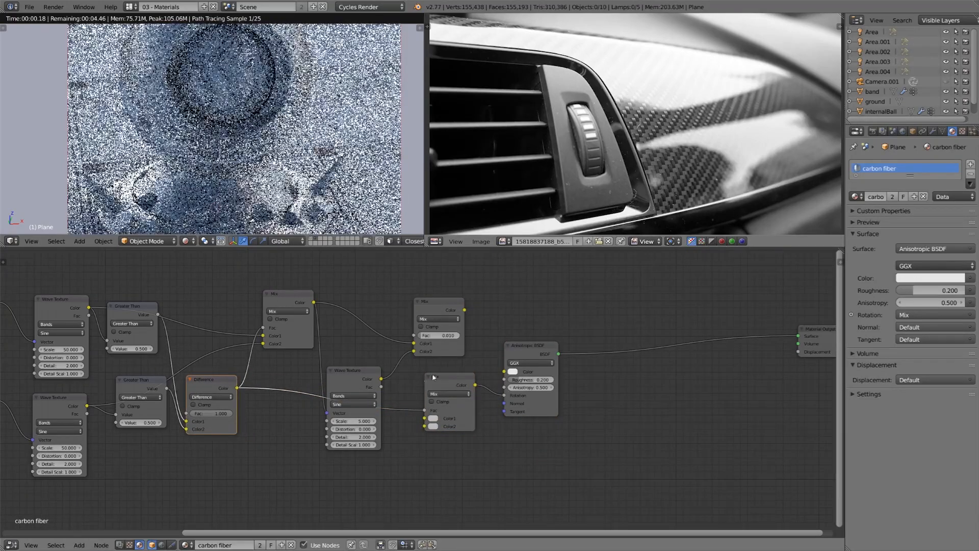
pyautogui.moveTo(453, 378); pyautogui.dragTo(464, 376)
pyautogui.moveTo(538, 349); pyautogui.dragTo(580, 349)
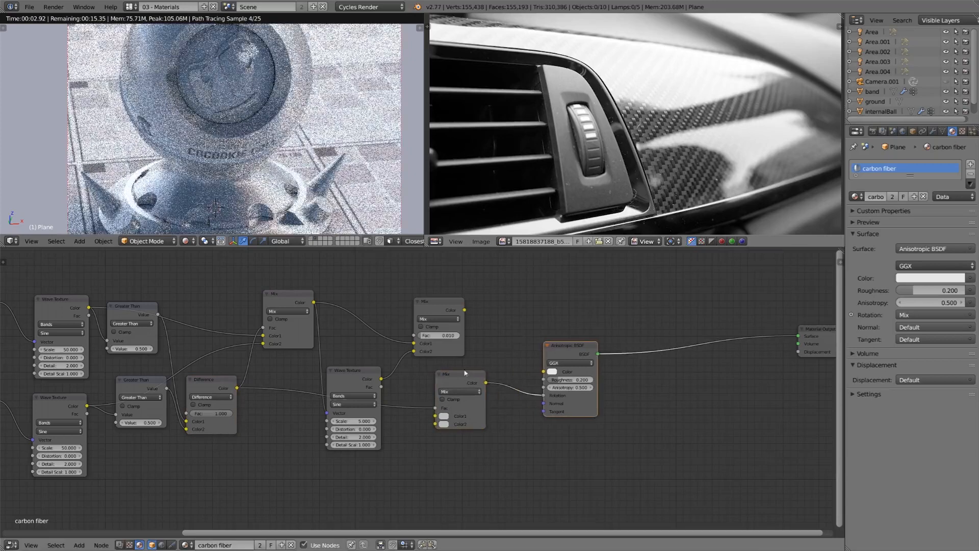
pyautogui.moveTo(461, 373); pyautogui.dragTo(490, 372)
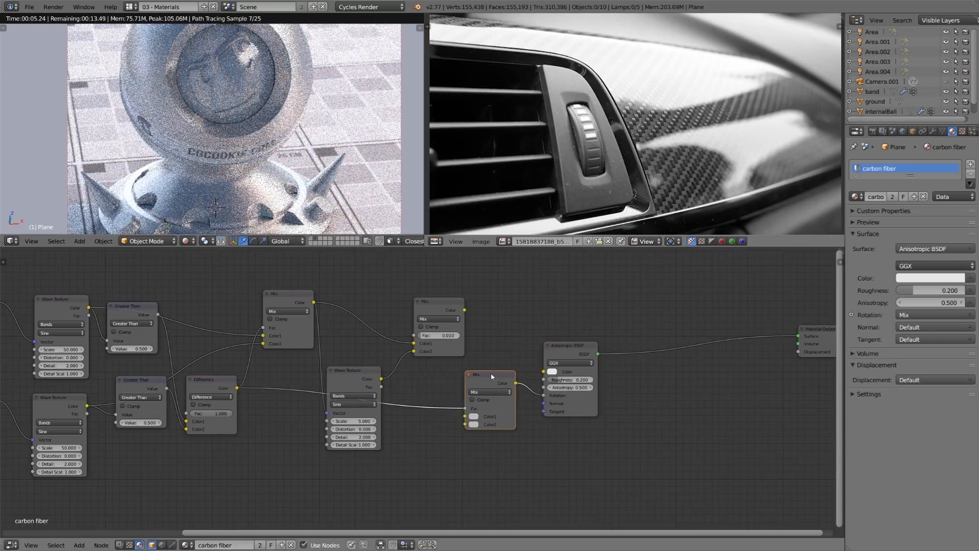
# Step: Add a Value node set to 0 beside the new Mix node and link it to Color1
pyautogui.click(474, 424)
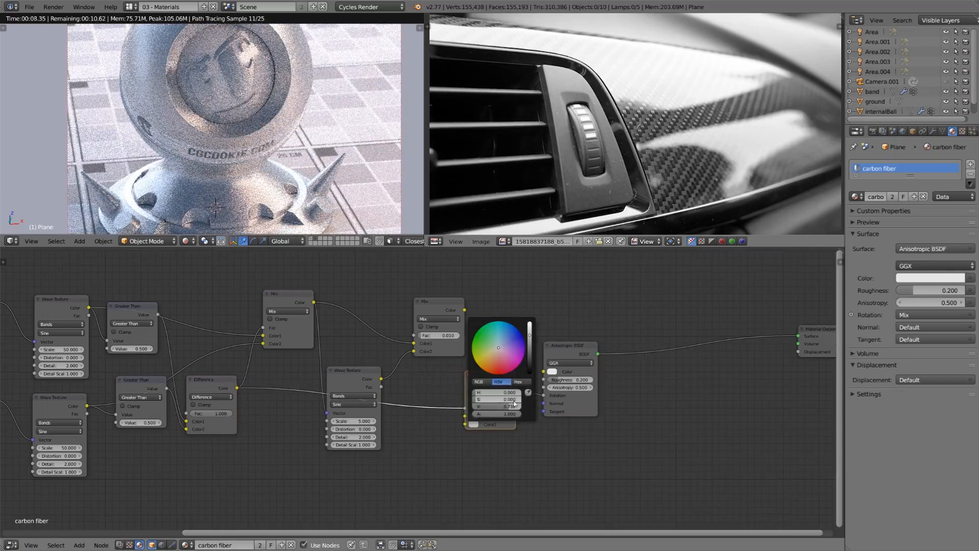
pyautogui.click(481, 382)
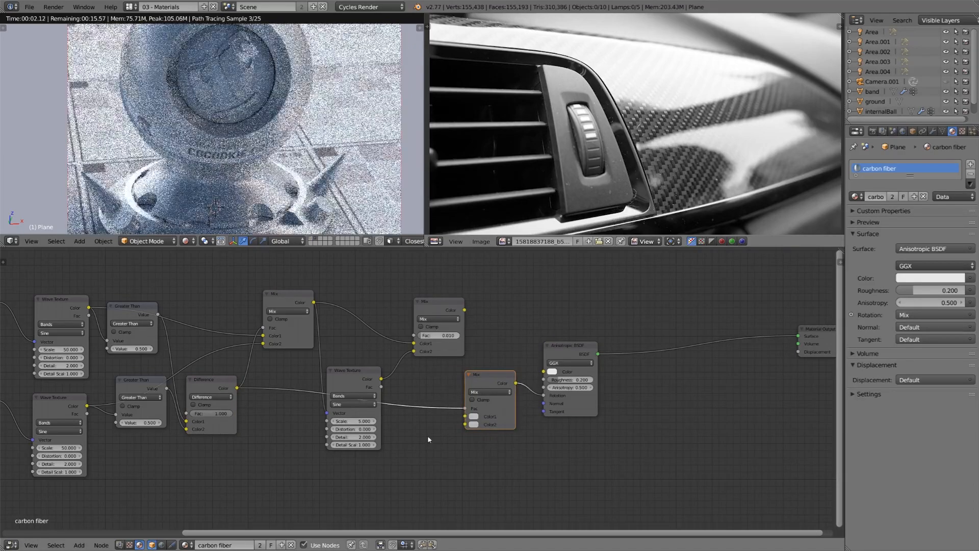
pyautogui.hotkey('shift', 'a')
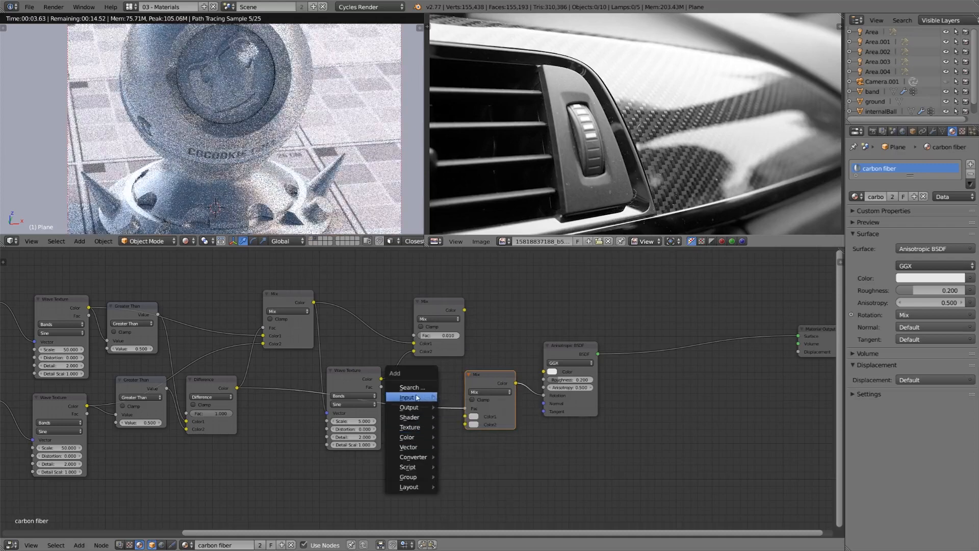
pyautogui.moveTo(428, 397)
pyautogui.click(474, 310)
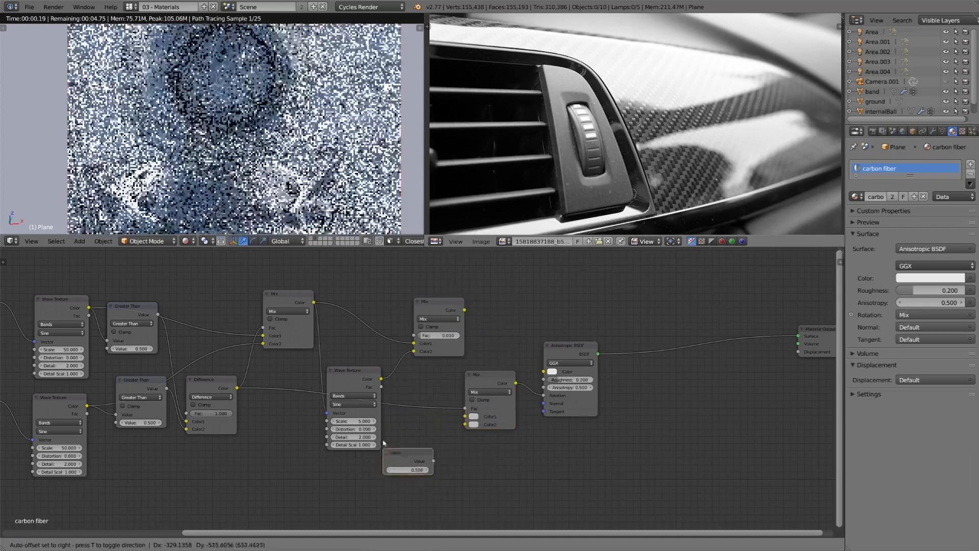
pyautogui.moveTo(444, 429); pyautogui.dragTo(465, 416)
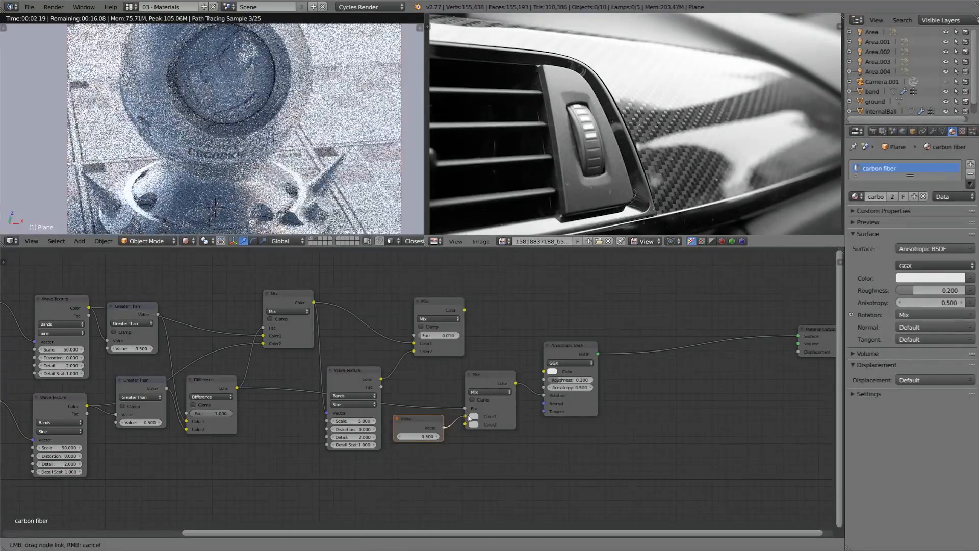
pyautogui.click(419, 436)
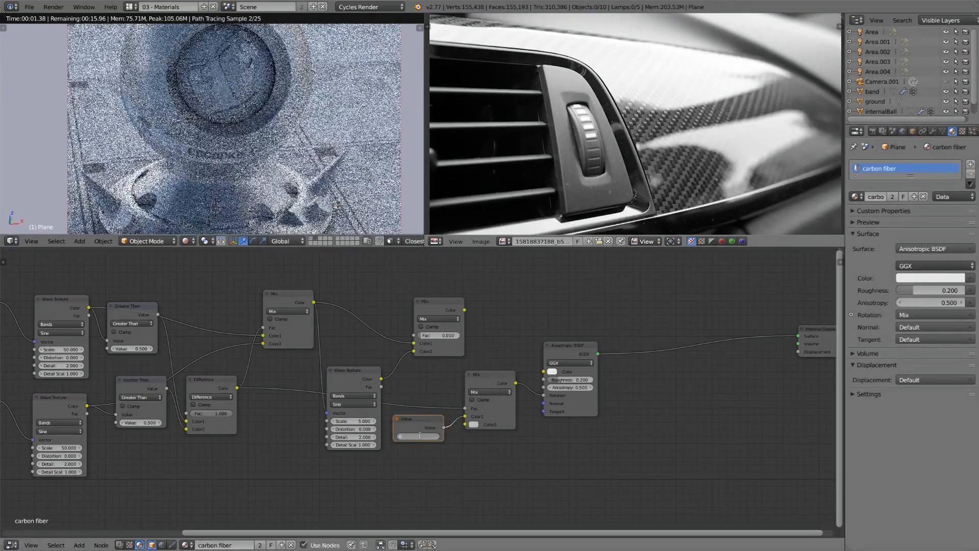
pyautogui.press('Escape')
pyautogui.moveTo(412, 419); pyautogui.dragTo(413, 401)
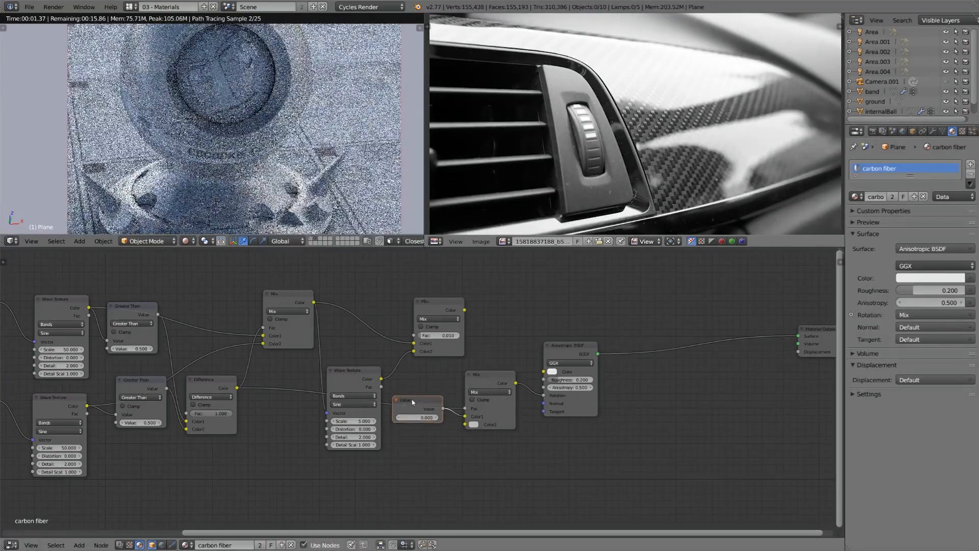
# Step: Duplicate the Value node below the first, set it to 0.25 and link it to the new Mix node's Color2
pyautogui.hotkey('shift', 'd')
pyautogui.click(411, 427)
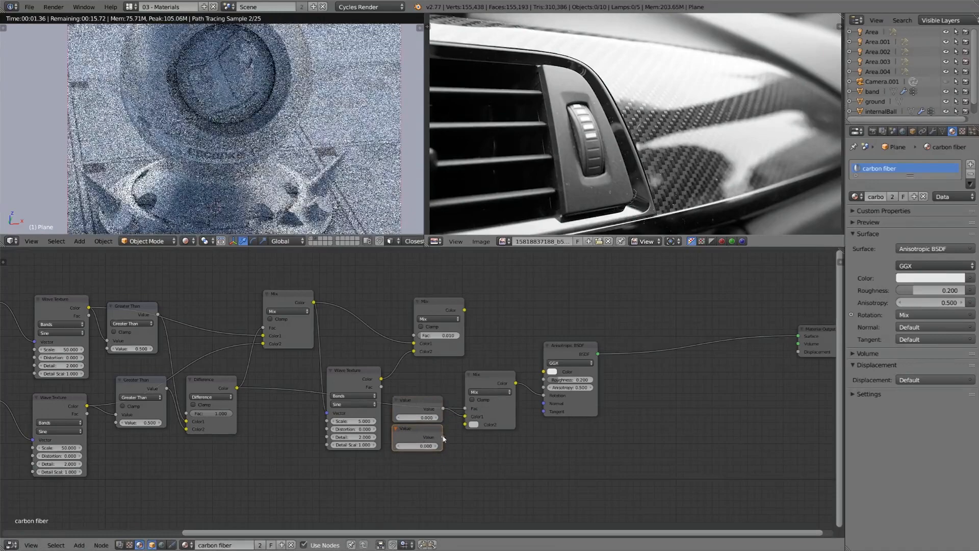
pyautogui.click(418, 445)
pyautogui.write('.25')
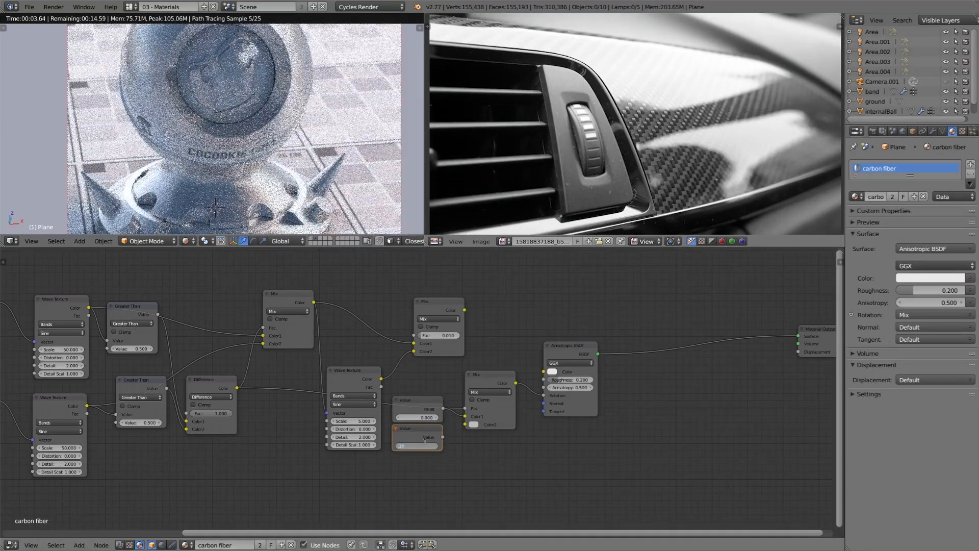
pyautogui.press('Return')
pyautogui.moveTo(442, 437); pyautogui.dragTo(465, 425)
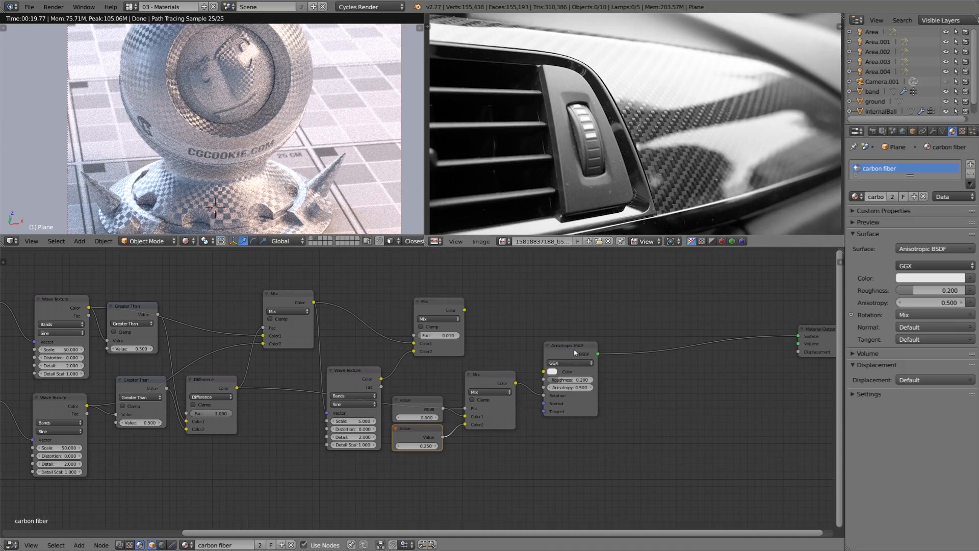
# Step: Preview the upper Mix node and insert a Bump node after it, with the Mix Color feeding Height
pyautogui.keyDown('ctrl'); pyautogui.keyDown('shift'); pyautogui.click(441, 309); pyautogui.keyUp('shift'); pyautogui.keyUp('ctrl')
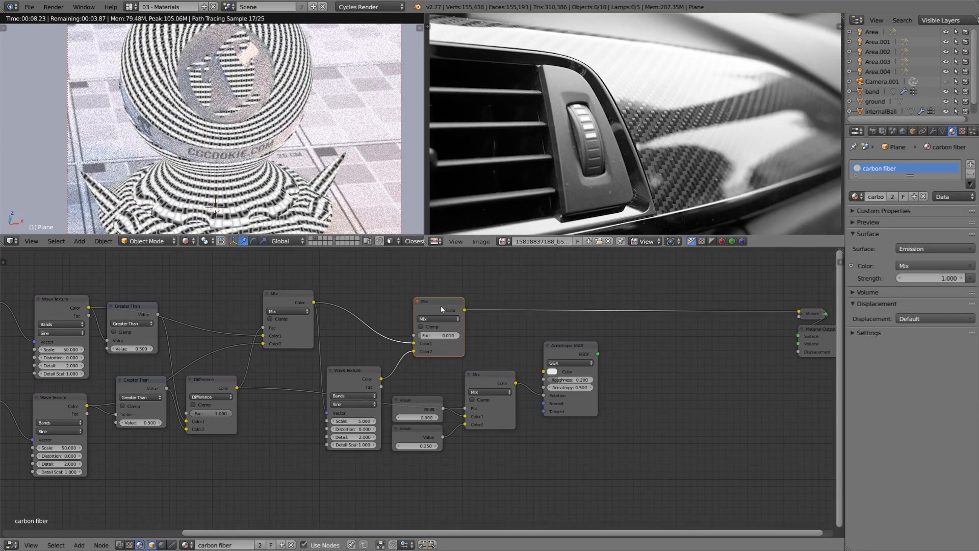
pyautogui.moveTo(591, 364); pyautogui.dragTo(664, 354)
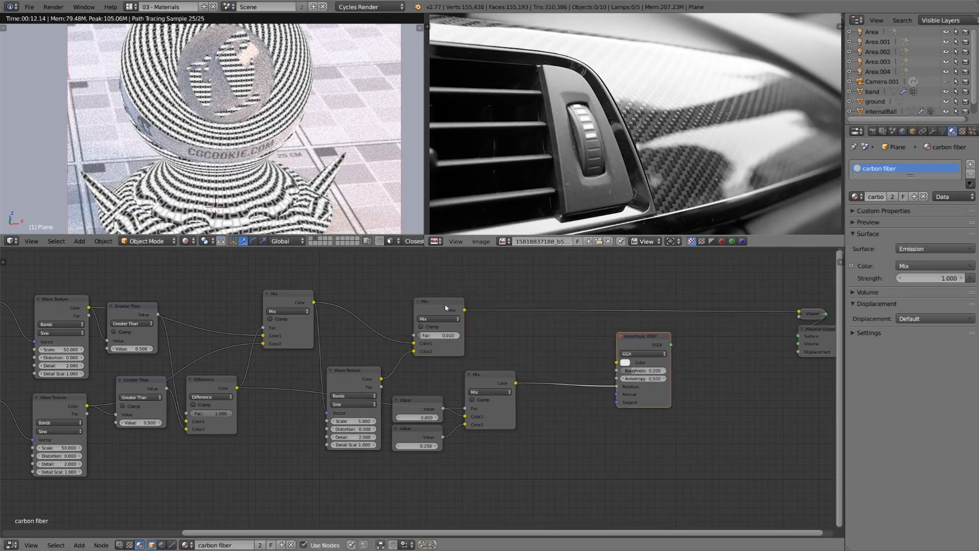
pyautogui.hotkey('shift', 'a')
pyautogui.moveTo(504, 323)
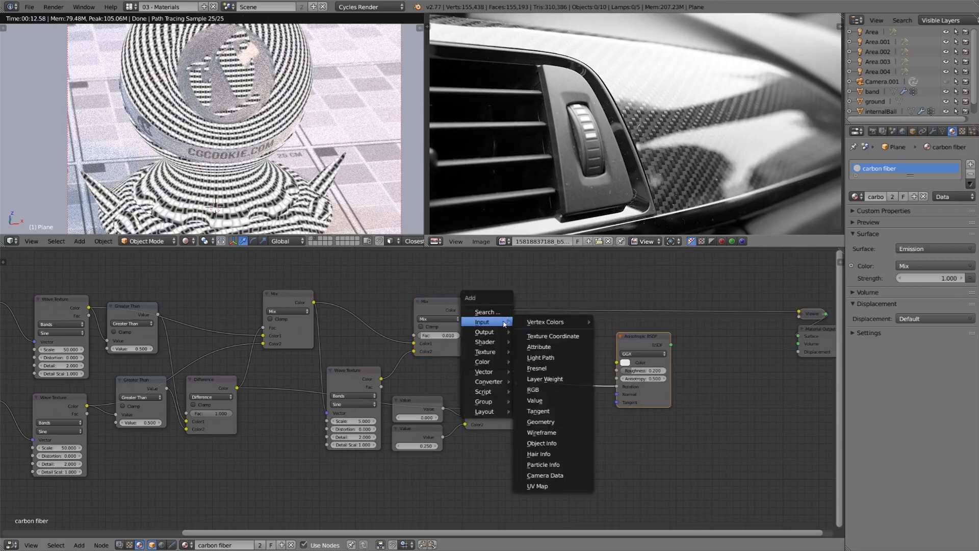
pyautogui.moveTo(495, 371)
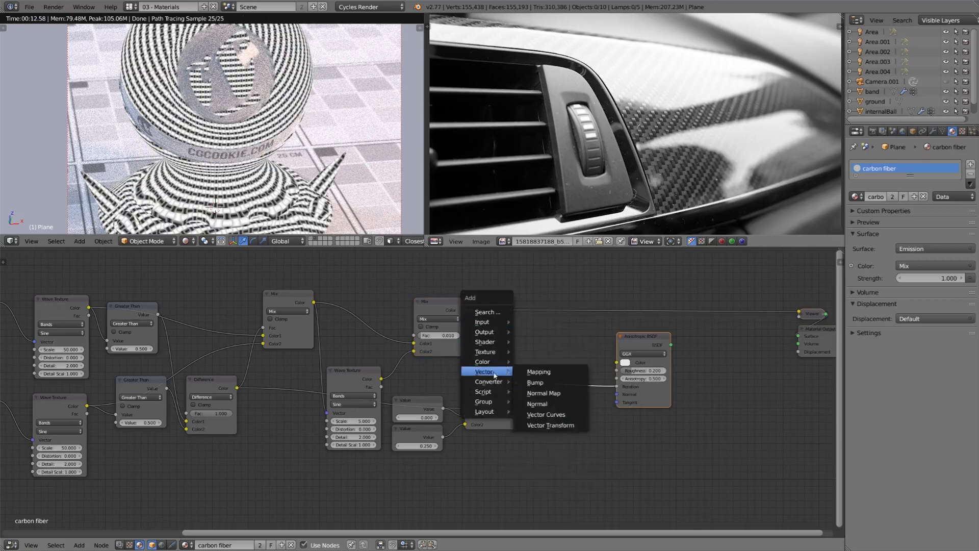
pyautogui.click(545, 383)
pyautogui.click(498, 295)
pyautogui.moveTo(498, 348)
pyautogui.mouseDown()
pyautogui.moveTo(474, 322)
pyautogui.moveTo(493, 338)
pyautogui.mouseUp()
pyautogui.moveTo(527, 304); pyautogui.dragTo(506, 310)
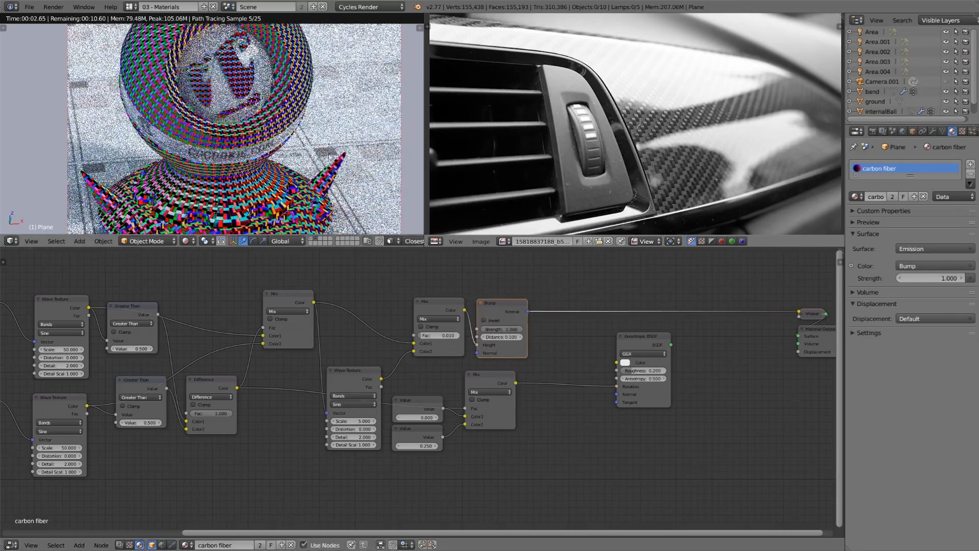
# Step: Limit the rendered preview to a rectangular region over the ball's rim and frame it closely
pyautogui.moveTo(328, 154); pyautogui.dragTo(327, 162, button='middle')
pyautogui.hotkey('ctrl', 'b')
pyautogui.moveTo(241, 65); pyautogui.dragTo(361, 121)
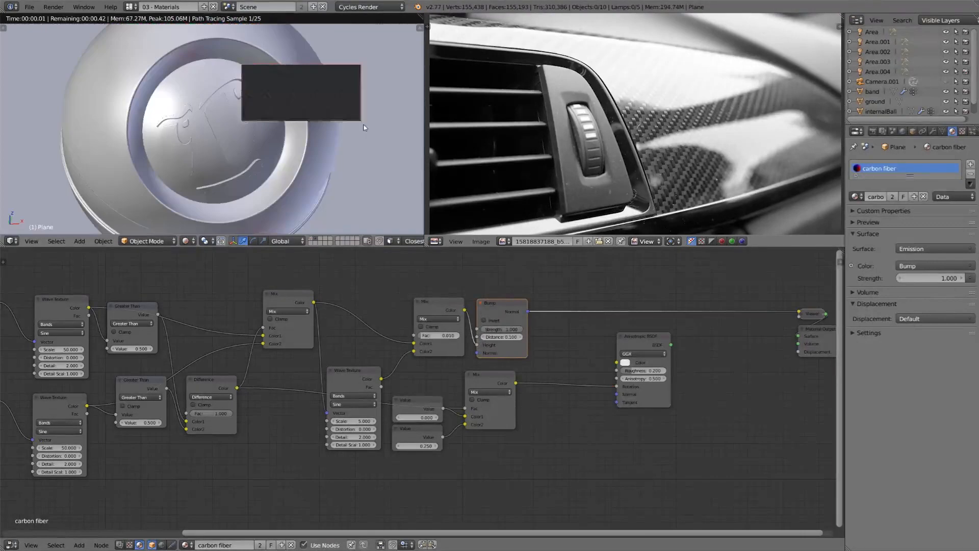
pyautogui.scroll(2, 364, 126)
pyautogui.keyDown('shift'); pyautogui.moveTo(364, 125); pyautogui.dragTo(341, 164, button='middle'); pyautogui.keyUp('shift')
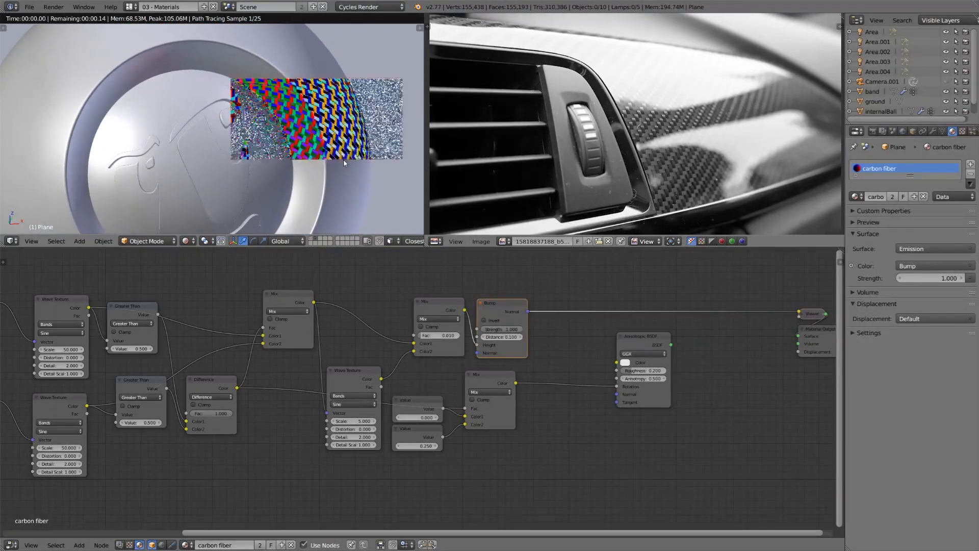
# Step: Try a lower Bump Strength, restore it to 1, and set the Bump Distance to 0.001
pyautogui.moveTo(513, 330)
pyautogui.mouseDown()
pyautogui.moveTo(479, 330)
pyautogui.moveTo(495, 331)
pyautogui.mouseUp()
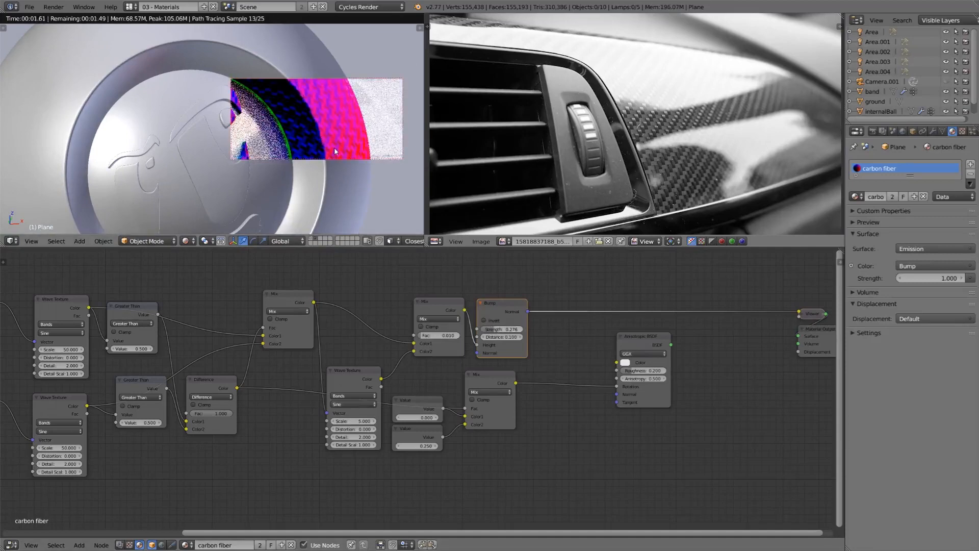
pyautogui.moveTo(494, 330); pyautogui.dragTo(524, 330)
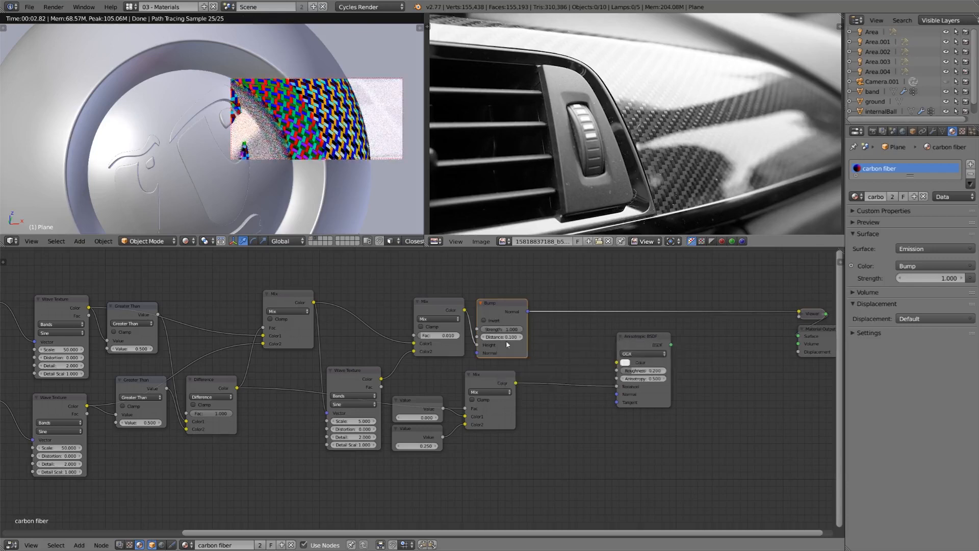
pyautogui.scroll(1, 505, 340)
pyautogui.click(522, 327)
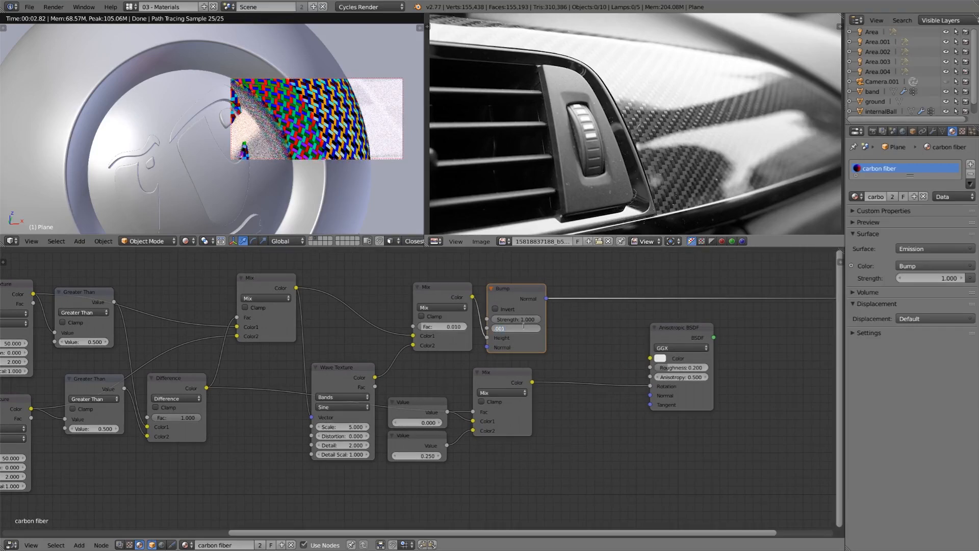
pyautogui.write('.001')
pyautogui.press('Return')
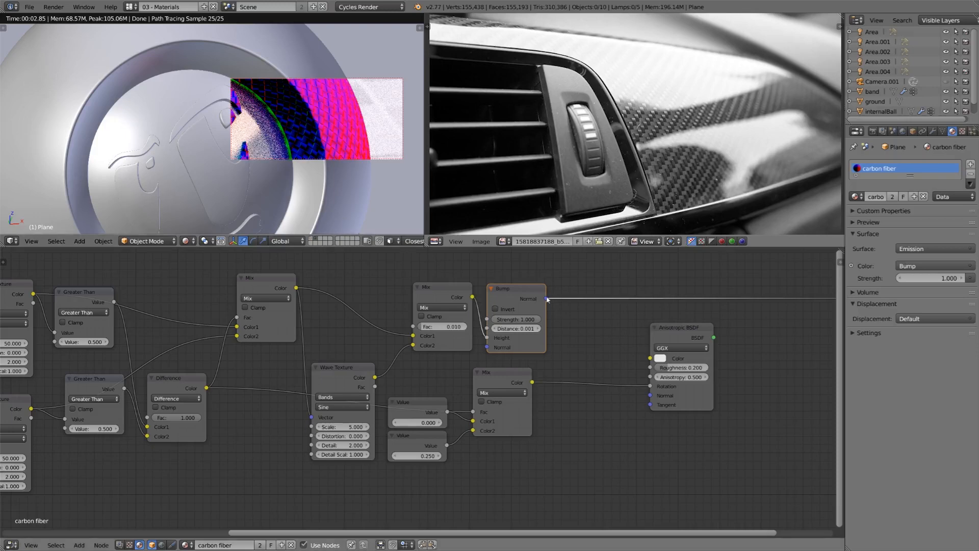
# Step: Link the Bump Normal to the Anisotropic BSDF's Normal and set the shader's color to gray with an HSV value of 0.3
pyautogui.moveTo(547, 300); pyautogui.dragTo(650, 396)
pyautogui.moveTo(692, 330); pyautogui.dragTo(607, 319)
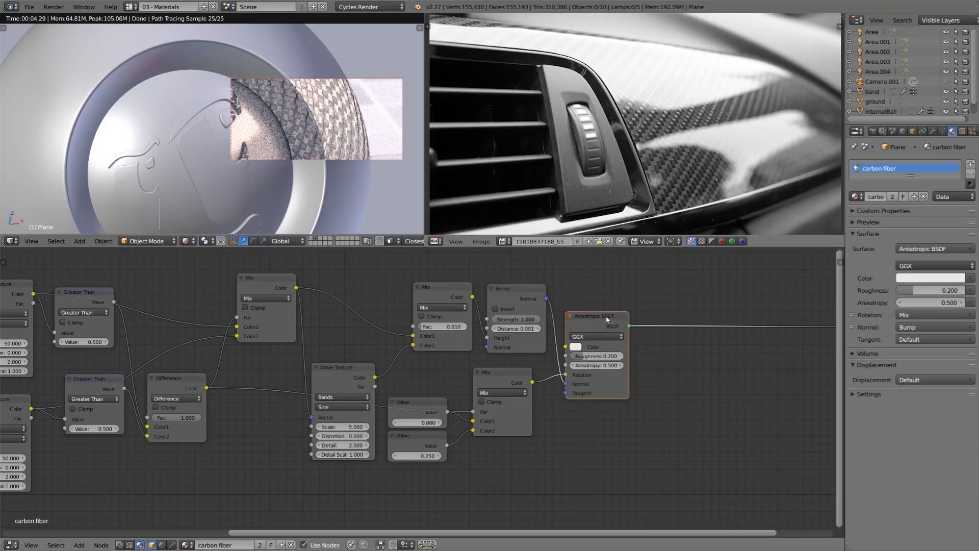
pyautogui.click(575, 347)
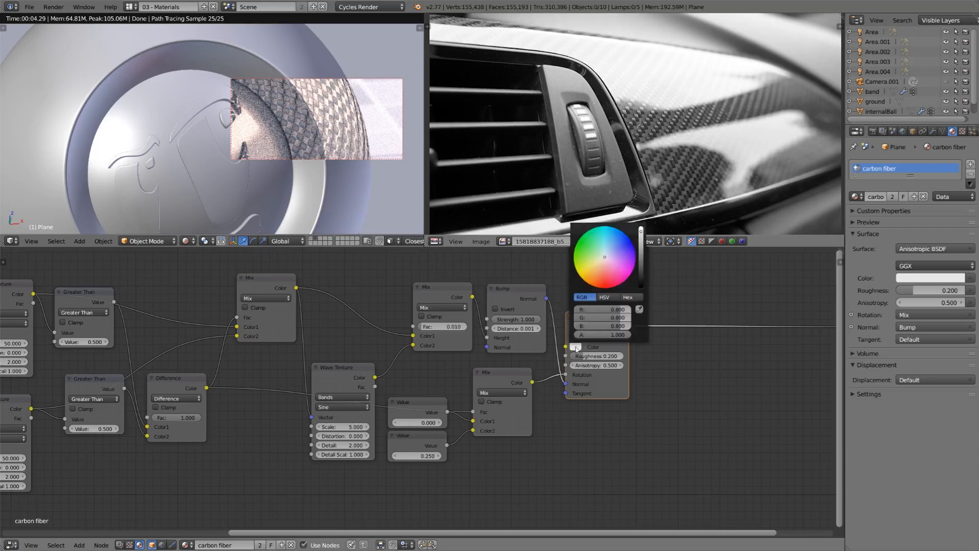
pyautogui.click(642, 274)
pyautogui.click(604, 297)
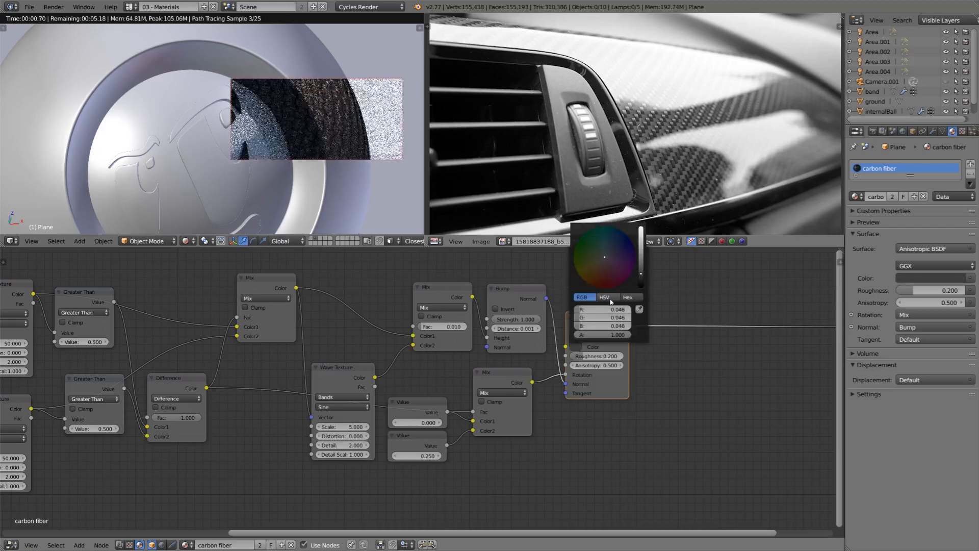
pyautogui.click(608, 324)
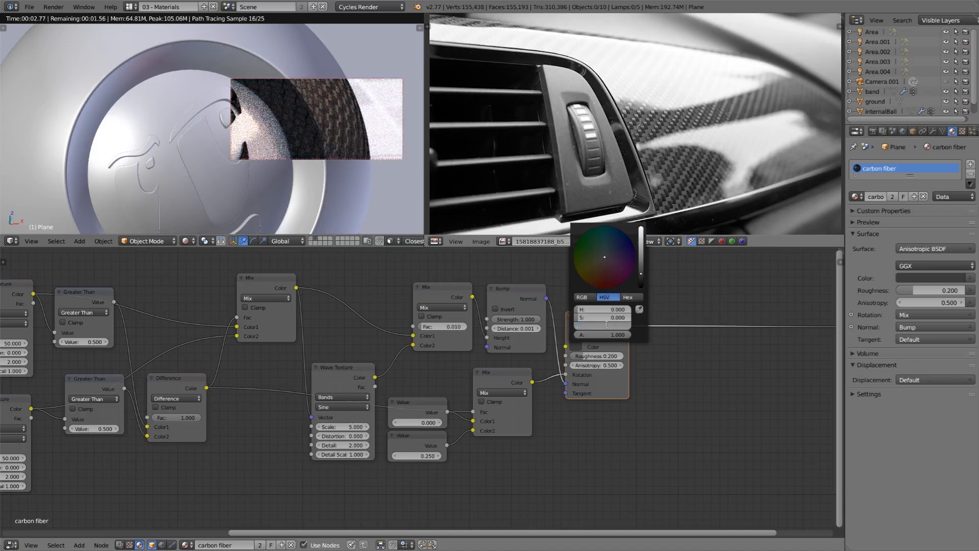
pyautogui.write('.3')
pyautogui.press('Return')
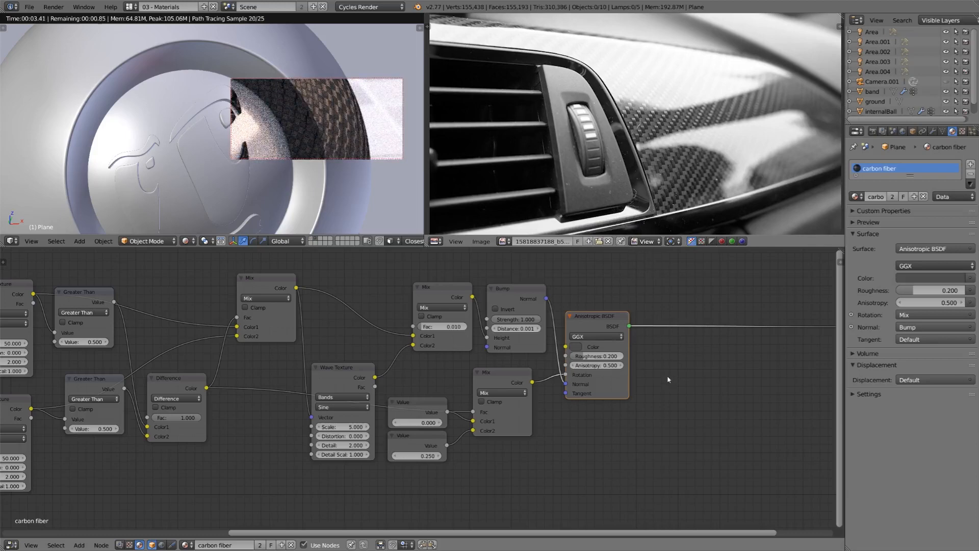
# Step: Duplicate the Anisotropic BSDF directly below the original and link the lower Mix node's Color to the copy's Rotation
pyautogui.moveTo(599, 320); pyautogui.dragTo(603, 296)
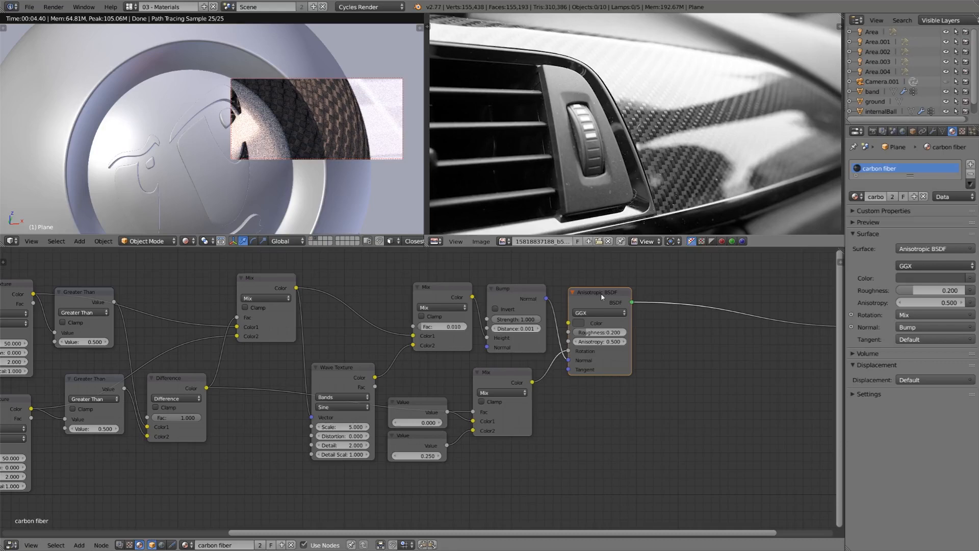
pyautogui.hotkey('shift', 'd')
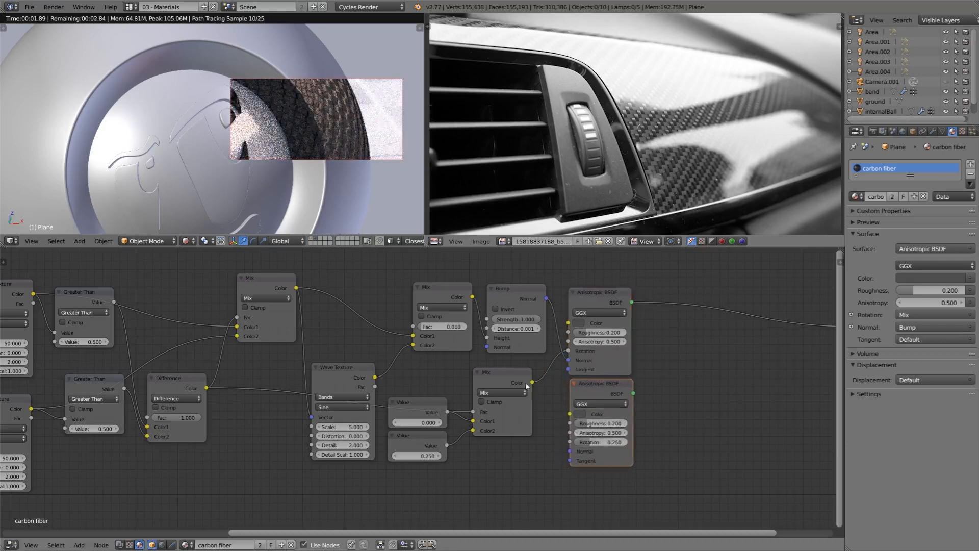
pyautogui.moveTo(532, 382); pyautogui.dragTo(570, 442)
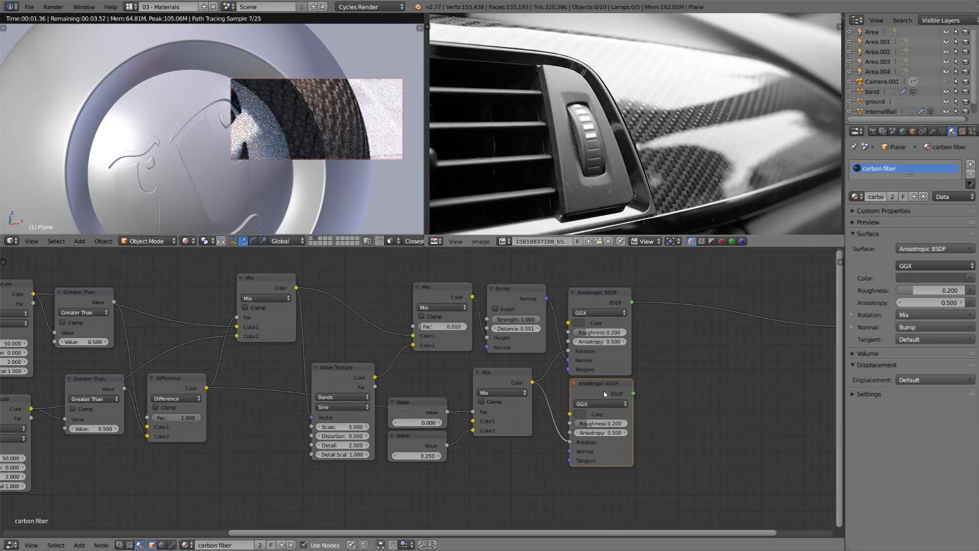
# Step: Brighten the duplicate Anisotropic BSDF's color to white and preview that shader on the ball
pyautogui.click(579, 414)
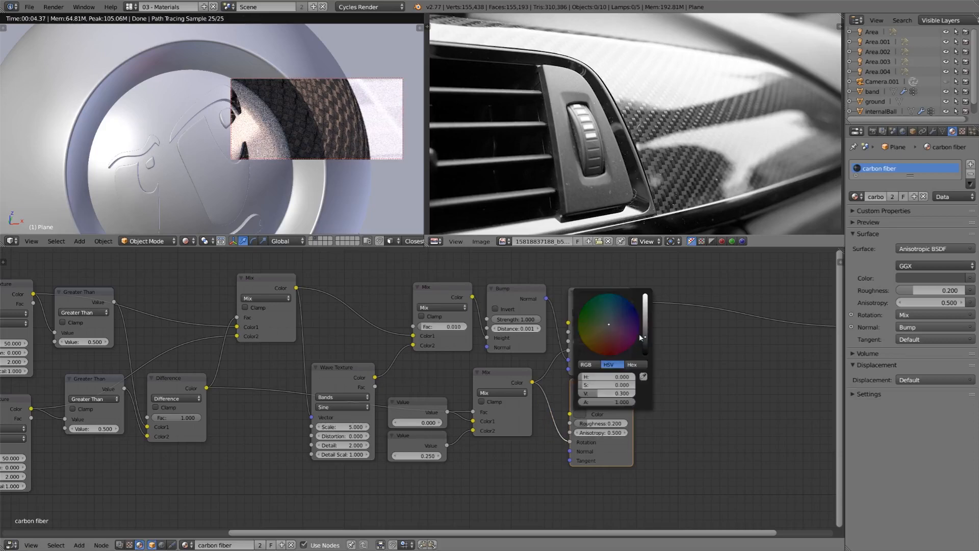
pyautogui.moveTo(640, 337); pyautogui.dragTo(644, 296)
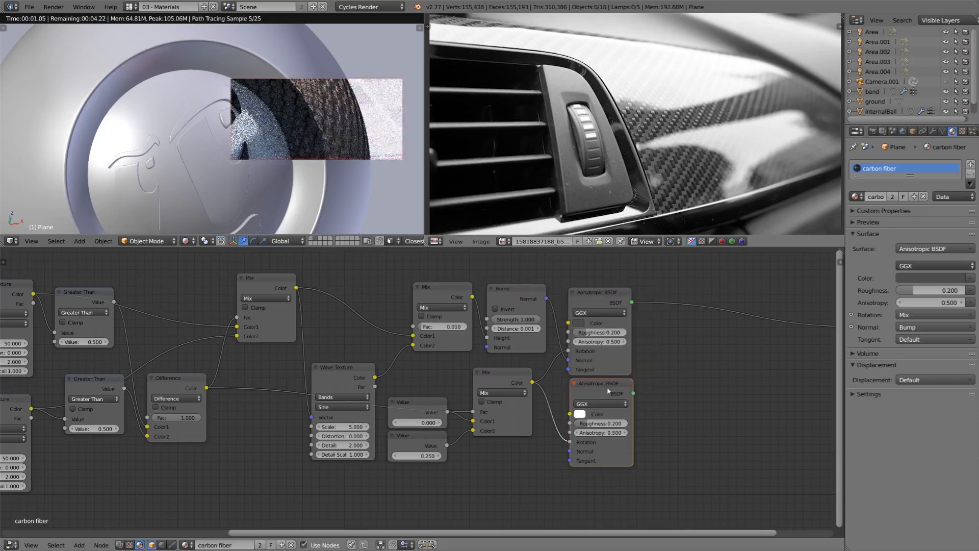
pyautogui.keyDown('ctrl'); pyautogui.keyDown('shift'); pyautogui.click(606, 386); pyautogui.keyUp('shift'); pyautogui.keyUp('ctrl')
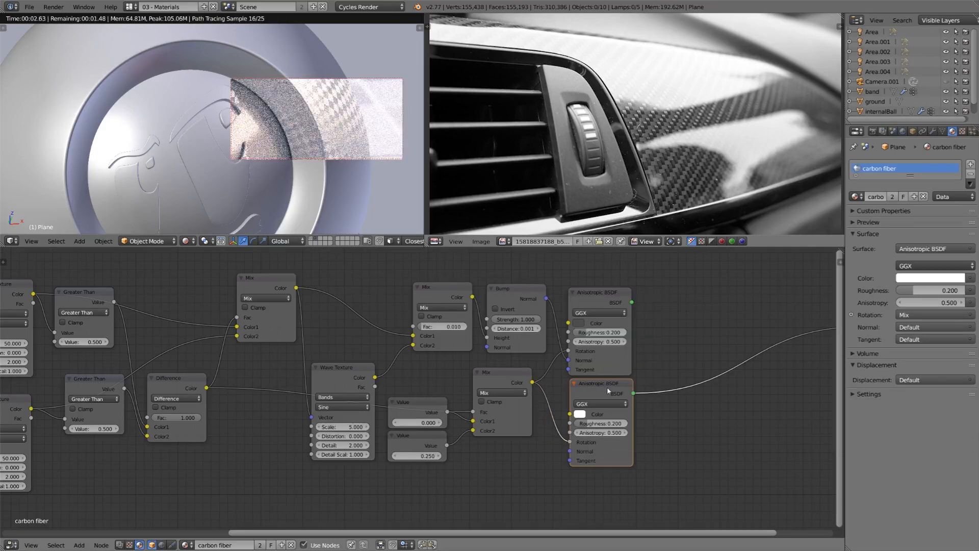
pyautogui.scroll(4, 212, 127)
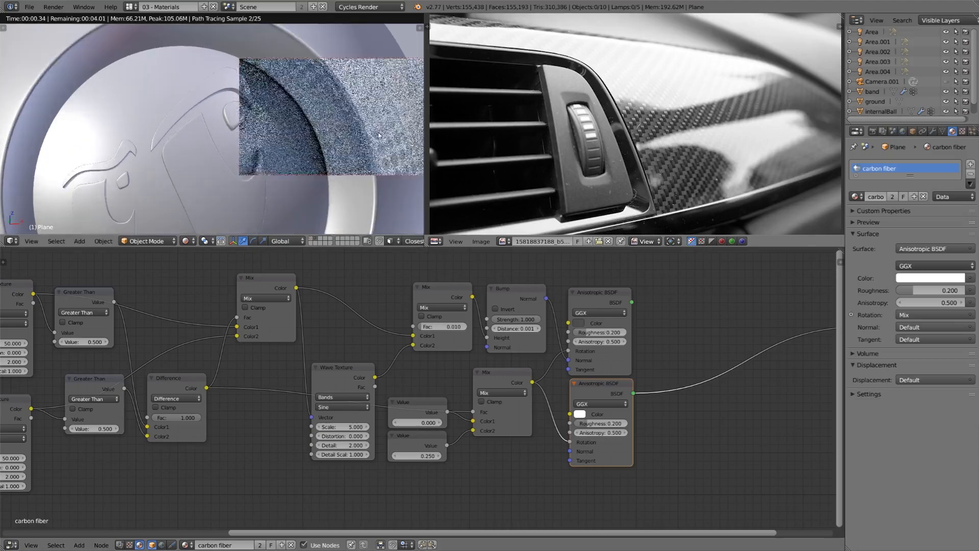
# Step: Try the Bump Normal on the white Anisotropic BSDF in a small render region at the ball's edge, and unlink it again
pyautogui.moveTo(546, 298); pyautogui.dragTo(569, 451)
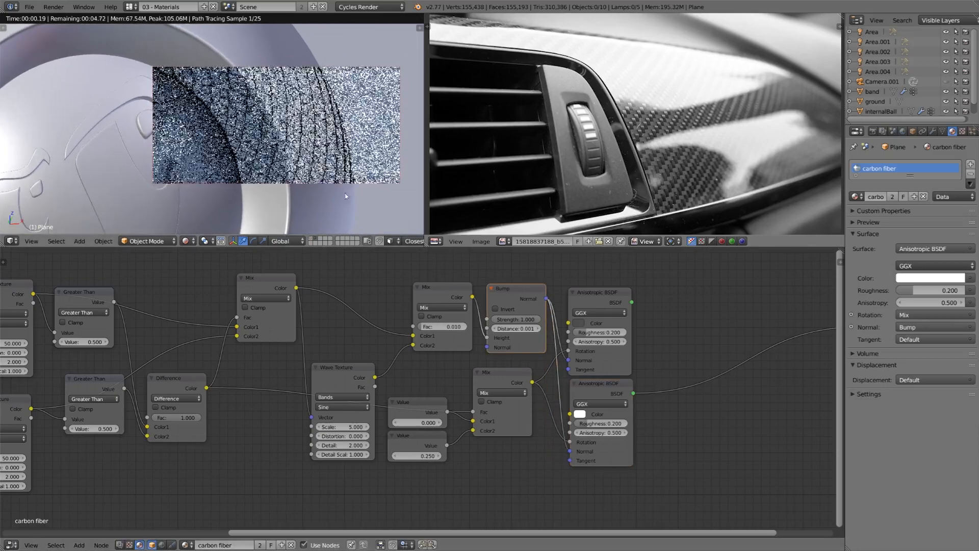
pyautogui.hotkey('ctrl', 'b')
pyautogui.moveTo(320, 100); pyautogui.dragTo(361, 164)
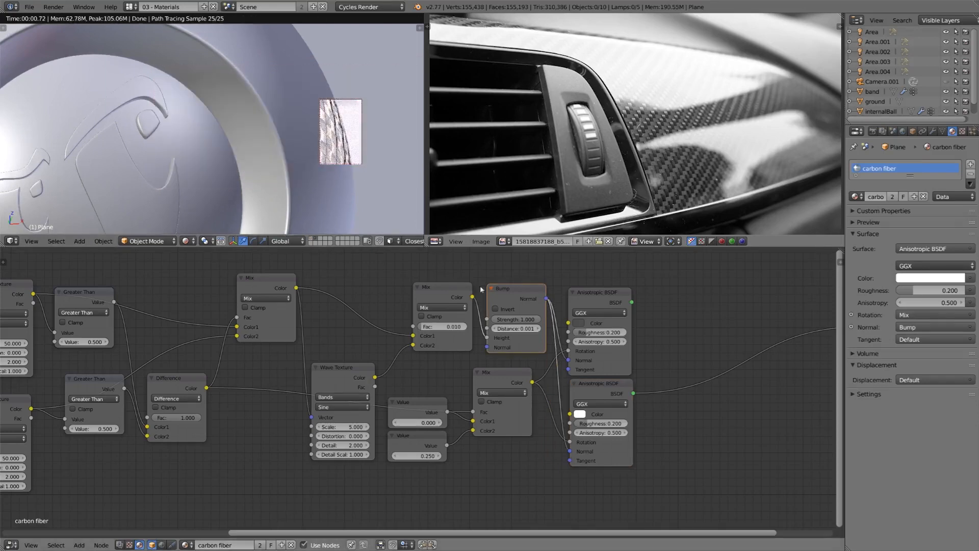
pyautogui.moveTo(570, 451); pyautogui.dragTo(604, 394)
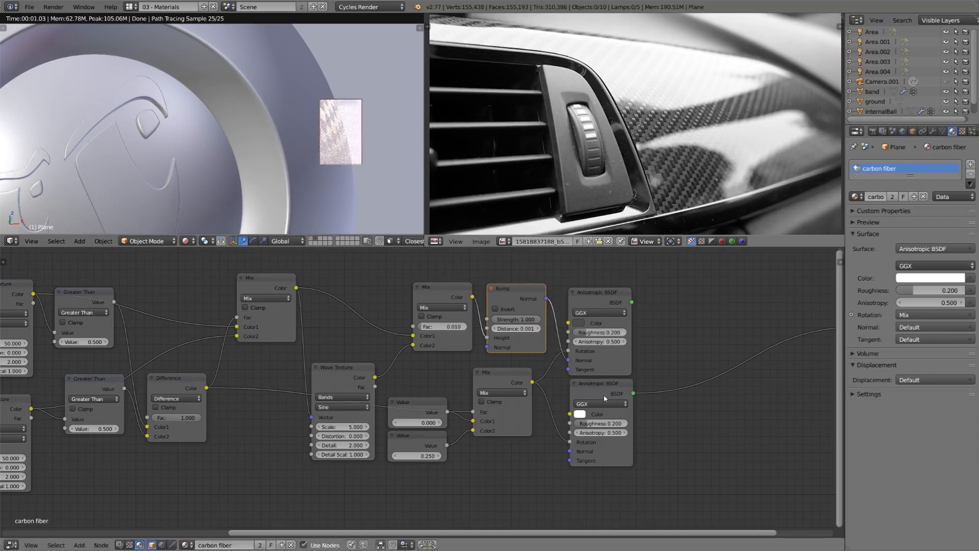
# Step: Insert a Mix Shader before the output, with the dark Anisotropic BSDF in the first Shader input and the white one in the second
pyautogui.hotkey('shift', 'a')
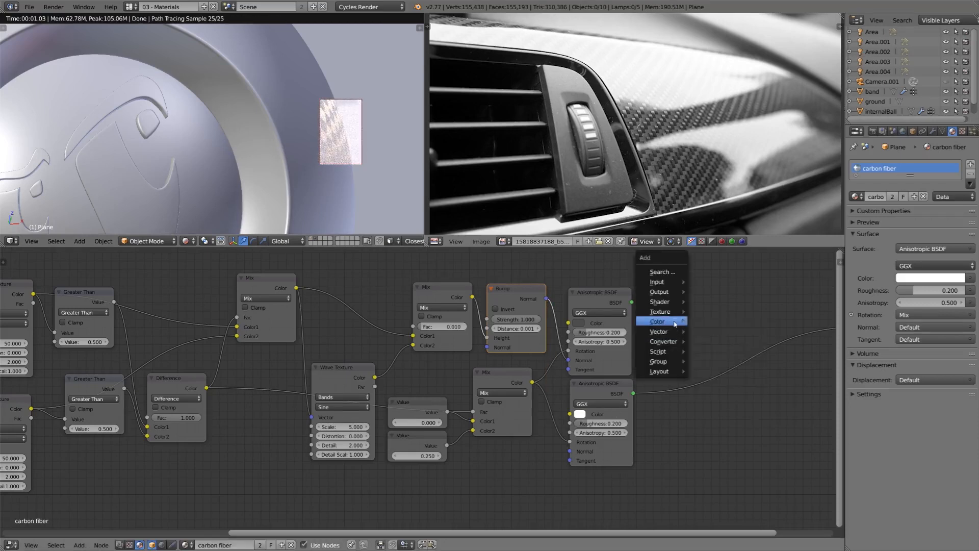
pyautogui.click(714, 303)
pyautogui.click(706, 339)
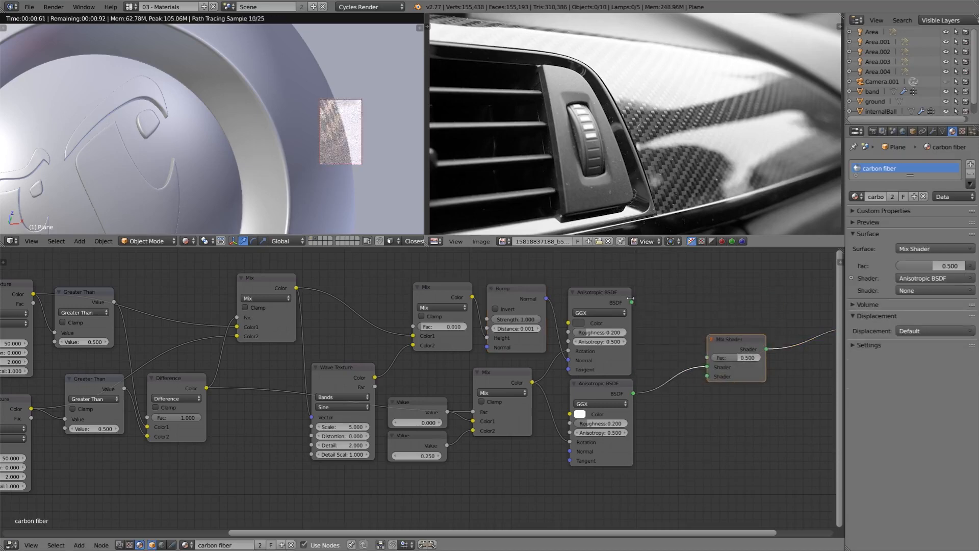
pyautogui.moveTo(632, 302); pyautogui.dragTo(707, 368)
# Step: Add a Layer Weight node above the Anisotropic shaders and link its Fresnel output to the Mix Shader's Fac
pyautogui.scroll(-1, 707, 368)
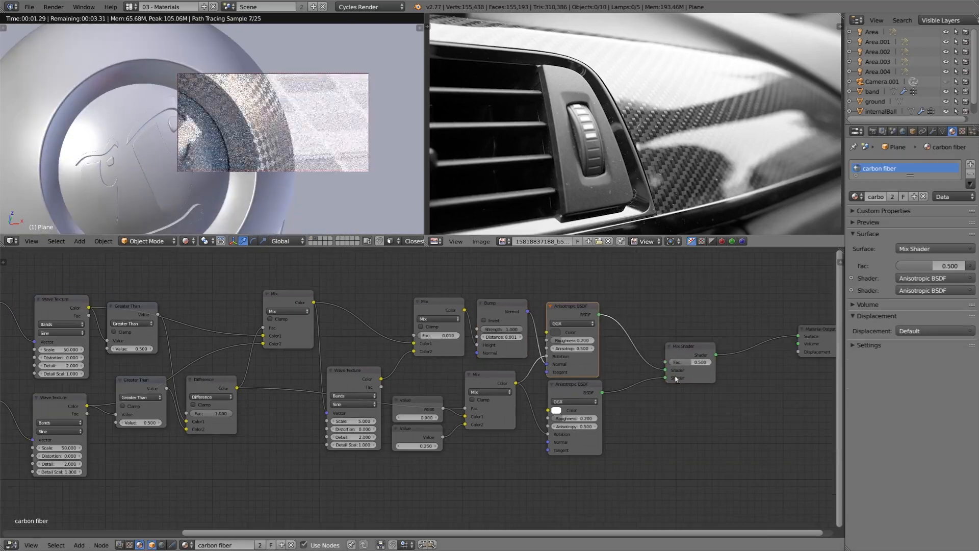
pyautogui.hotkey('shift', 'a')
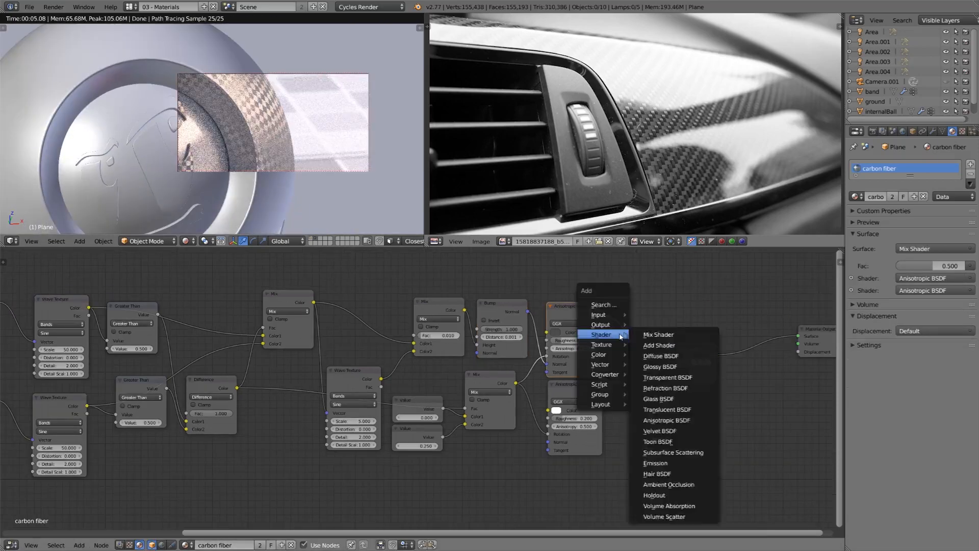
pyautogui.moveTo(602, 314)
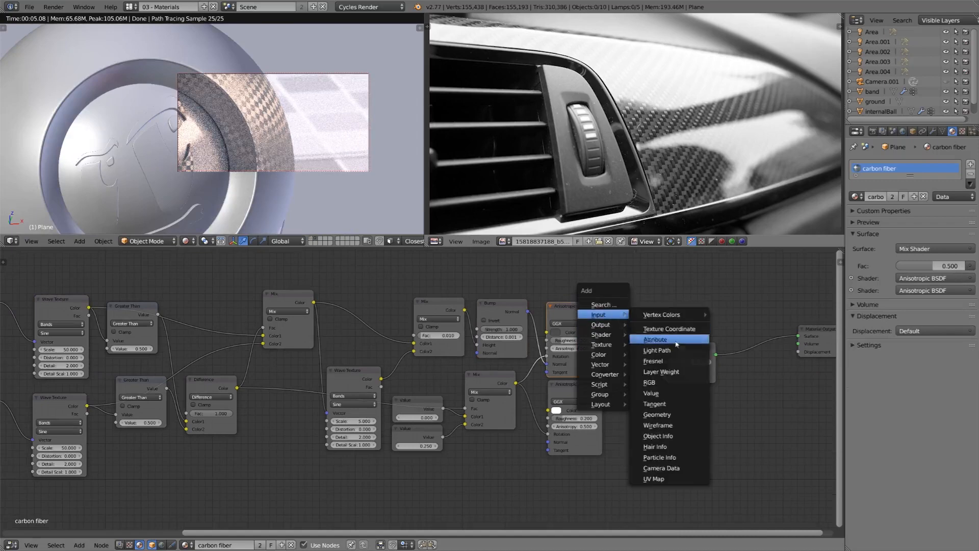
pyautogui.click(661, 371)
pyautogui.click(550, 258)
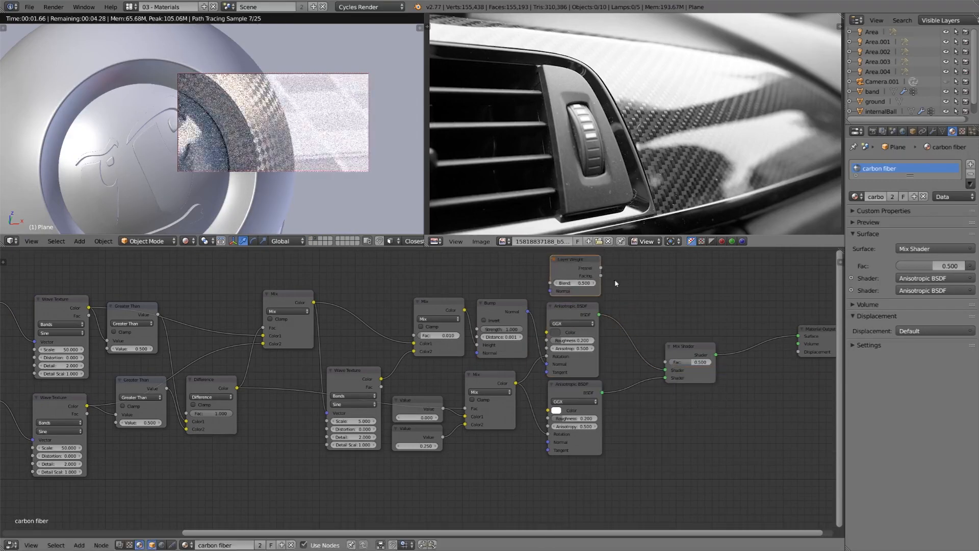
pyautogui.moveTo(623, 310); pyautogui.dragTo(507, 342, button='middle')
pyautogui.scroll(1, 570, 324)
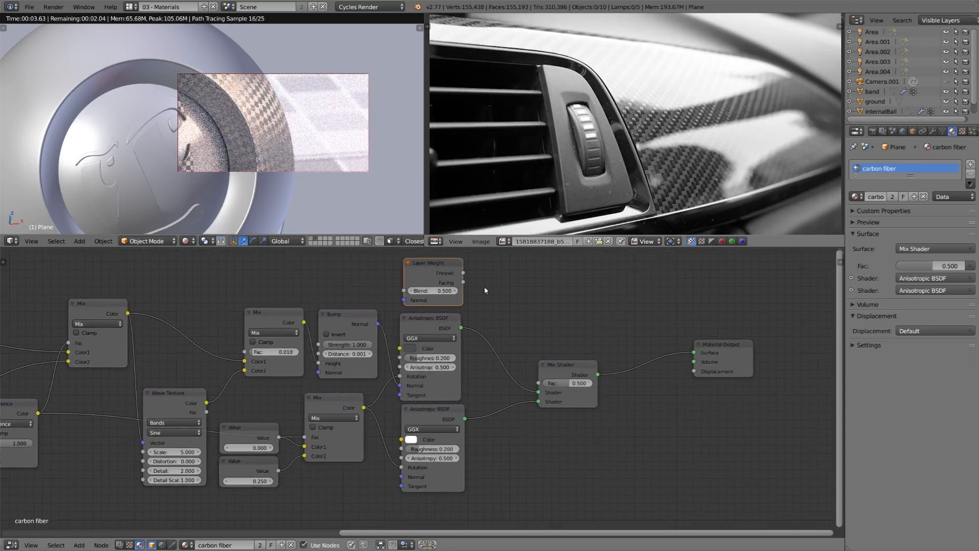
pyautogui.moveTo(463, 273); pyautogui.dragTo(539, 383)
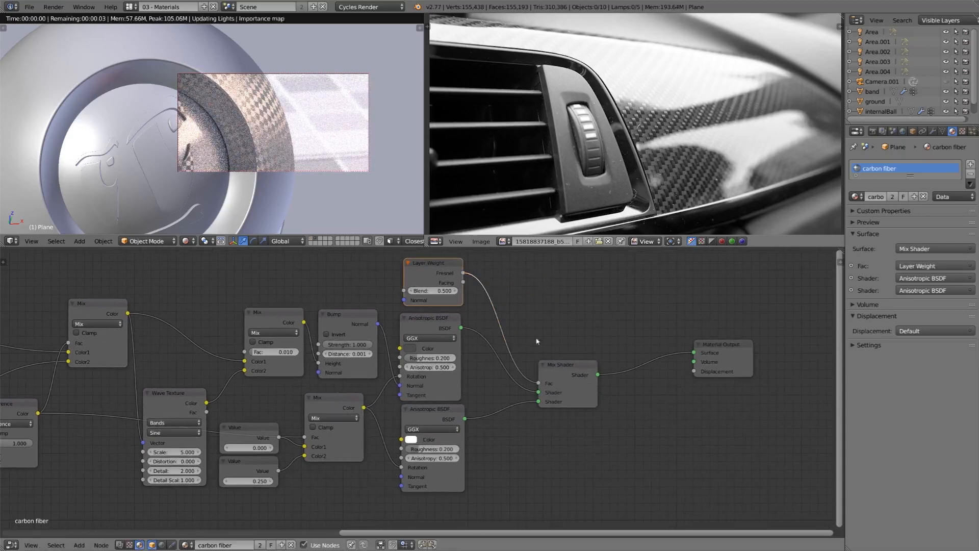
# Step: Set the Layer Weight's Blend to 0.1, preview its Fresnel output on the ball, and return the preview to the Mix Shader
pyautogui.click(432, 290)
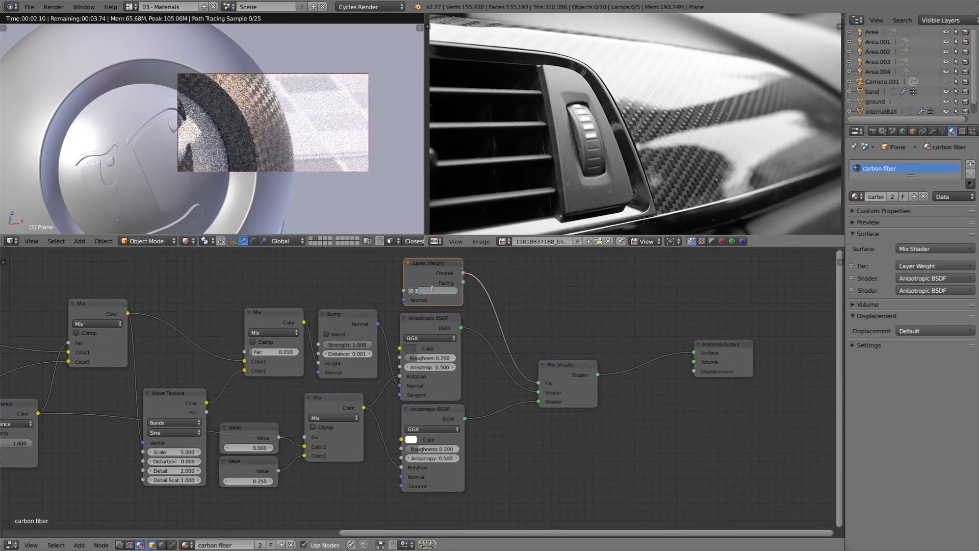
pyautogui.write('.1')
pyautogui.press('Return')
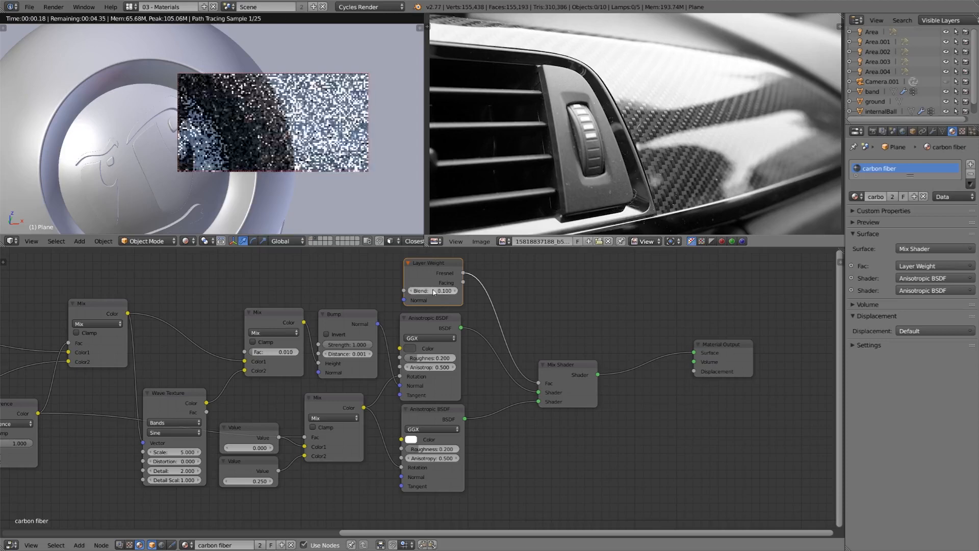
pyautogui.keyDown('ctrl'); pyautogui.keyDown('shift'); pyautogui.click(433, 277); pyautogui.keyUp('shift'); pyautogui.keyUp('ctrl')
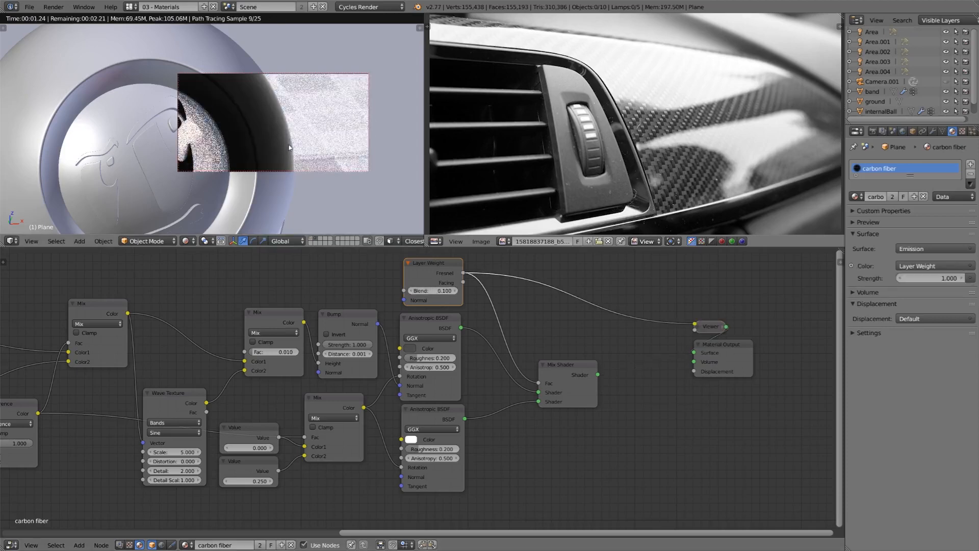
pyautogui.keyDown('ctrl'); pyautogui.keyDown('shift'); pyautogui.click(574, 375); pyautogui.keyUp('shift'); pyautogui.keyUp('ctrl')
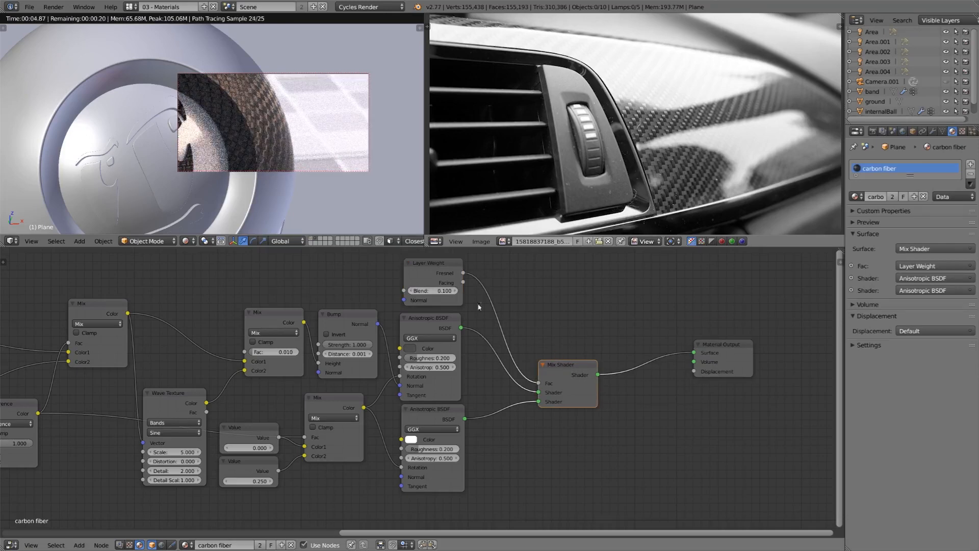
# Step: Link the Bump's Normal to the Layer Weight's Normal input, preview the Fresnel and the Mix Shader, and move the Mix Shader closer to the Anisotropic shaders
pyautogui.keyDown('ctrl'); pyautogui.keyDown('shift'); pyautogui.click(337, 324); pyautogui.keyUp('shift'); pyautogui.keyUp('ctrl')
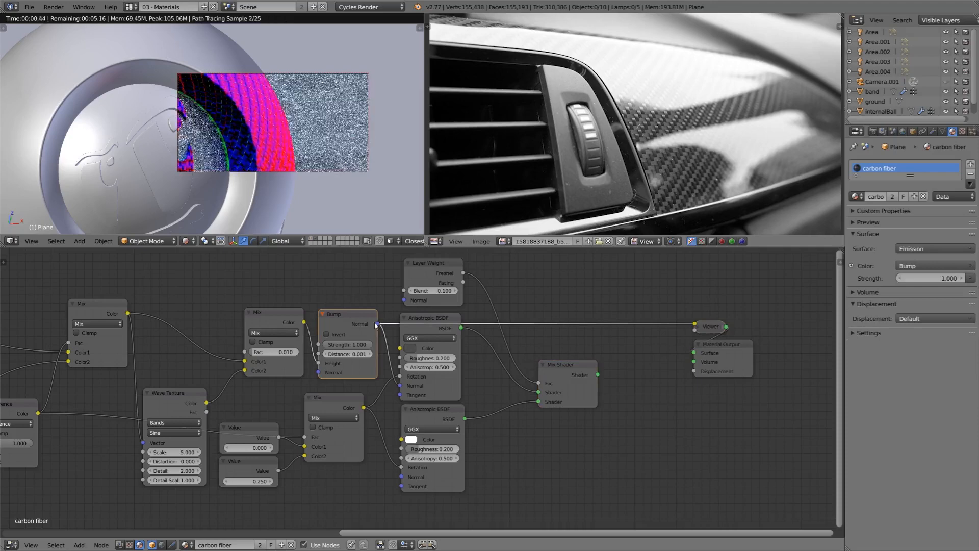
pyautogui.moveTo(378, 324); pyautogui.dragTo(404, 300)
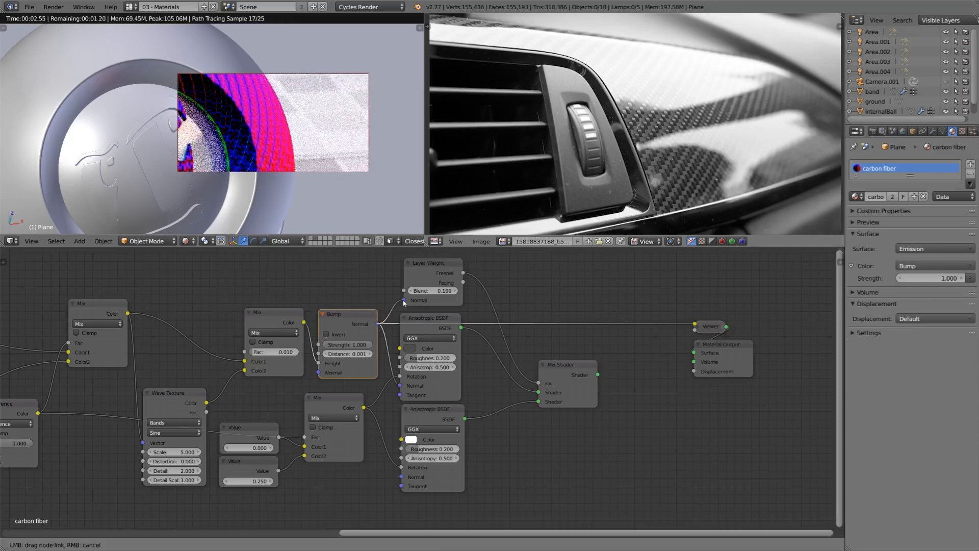
pyautogui.keyDown('ctrl'); pyautogui.keyDown('shift'); pyautogui.click(433, 275); pyautogui.keyUp('shift'); pyautogui.keyUp('ctrl')
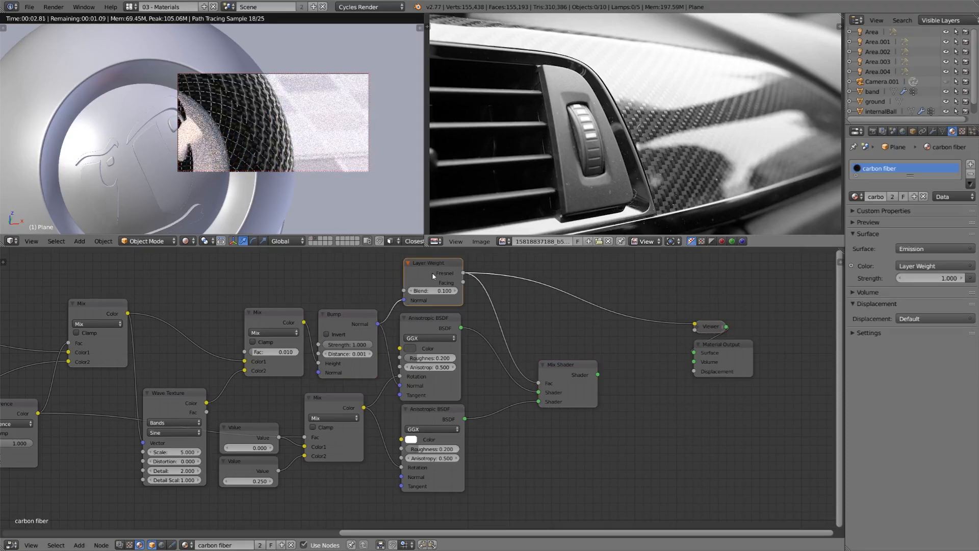
pyautogui.scroll(2, 262, 120)
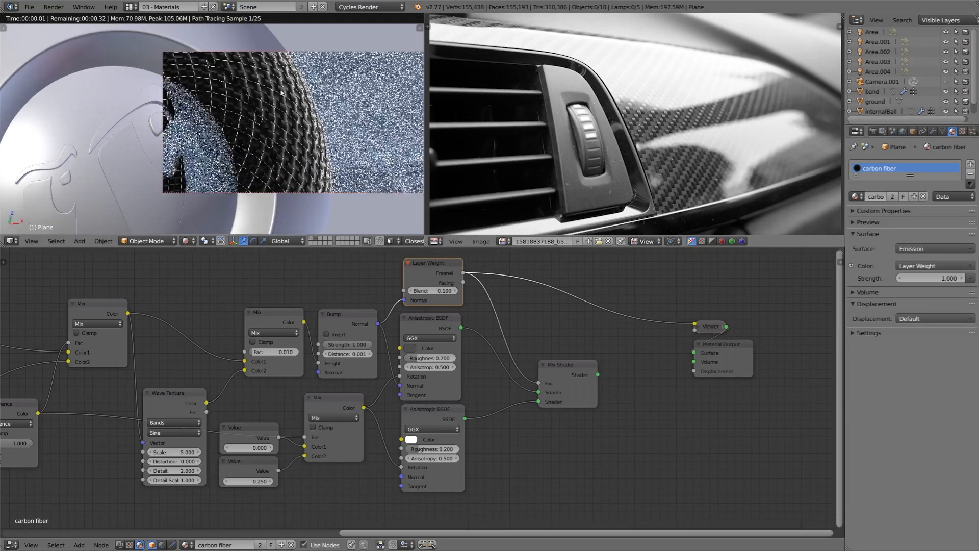
pyautogui.keyDown('ctrl'); pyautogui.keyDown('shift'); pyautogui.click(562, 376); pyautogui.keyUp('shift'); pyautogui.keyUp('ctrl')
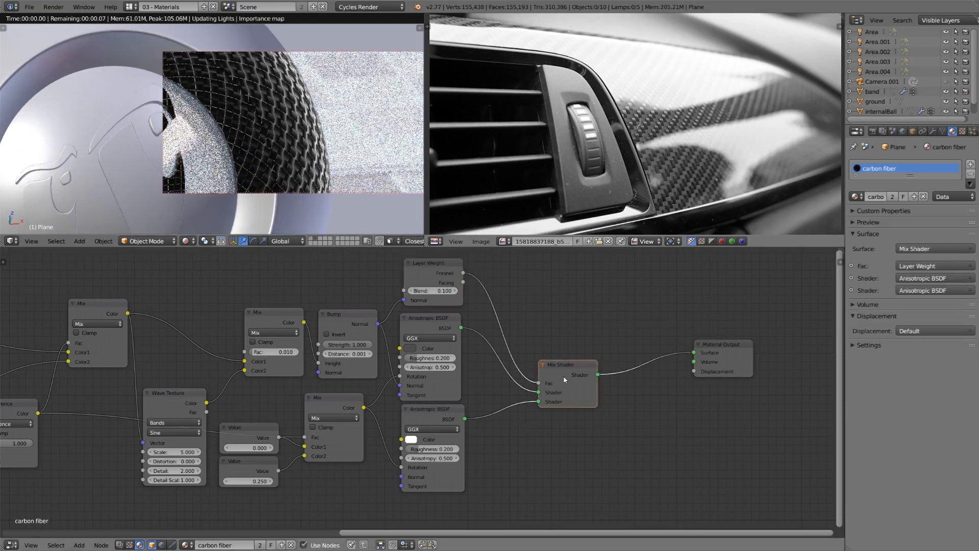
pyautogui.press('g')
pyautogui.click(538, 358)
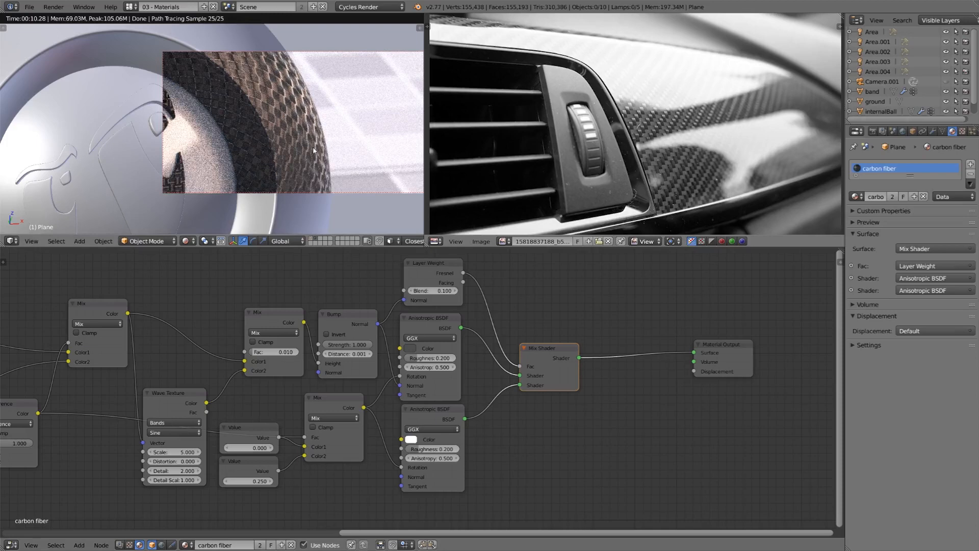
# Step: Set the Bump node's Strength to 0.5
pyautogui.click(345, 344)
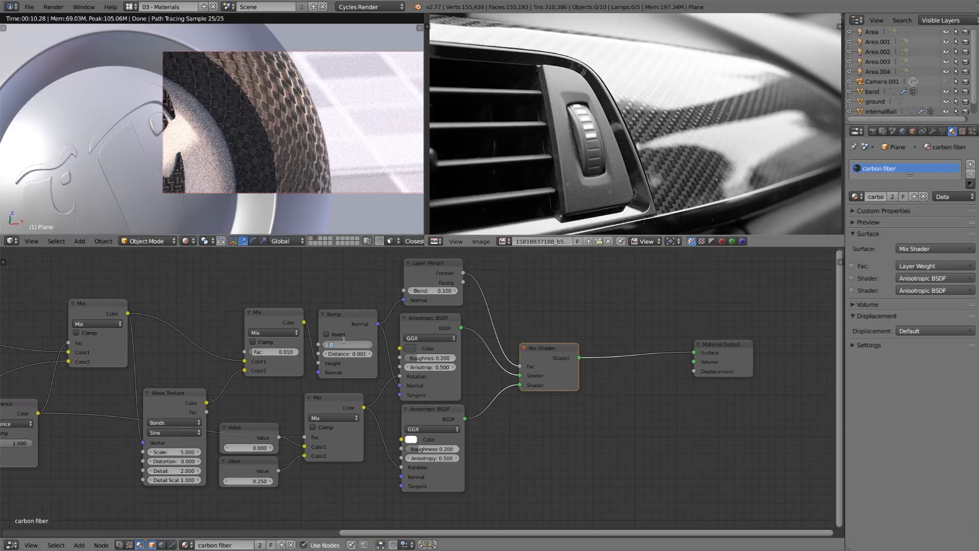
pyautogui.write('0.5')
pyautogui.press('Return')
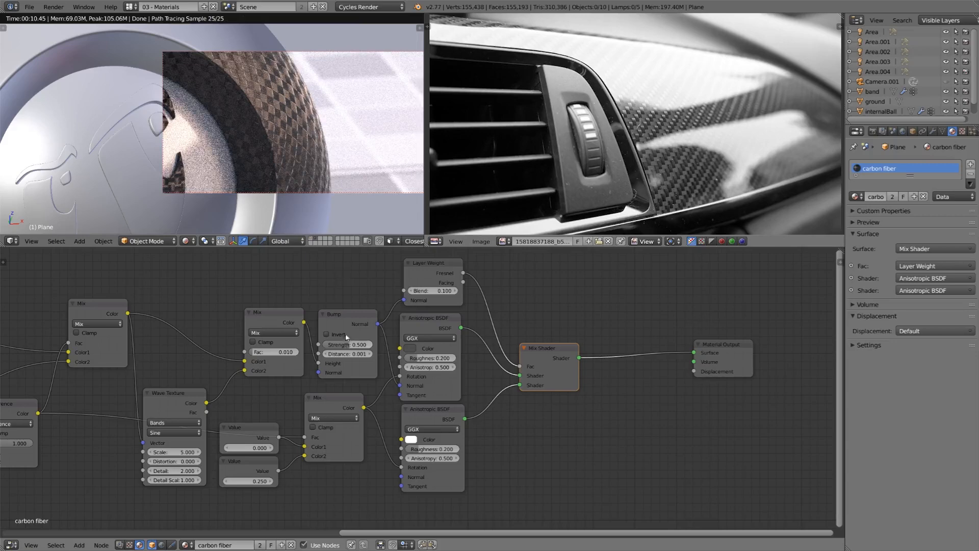
# Step: Insert a duplicate of the Mix Shader before the output and link a new Glossy BSDF into its second Shader input
pyautogui.hotkey('shift', 'd')
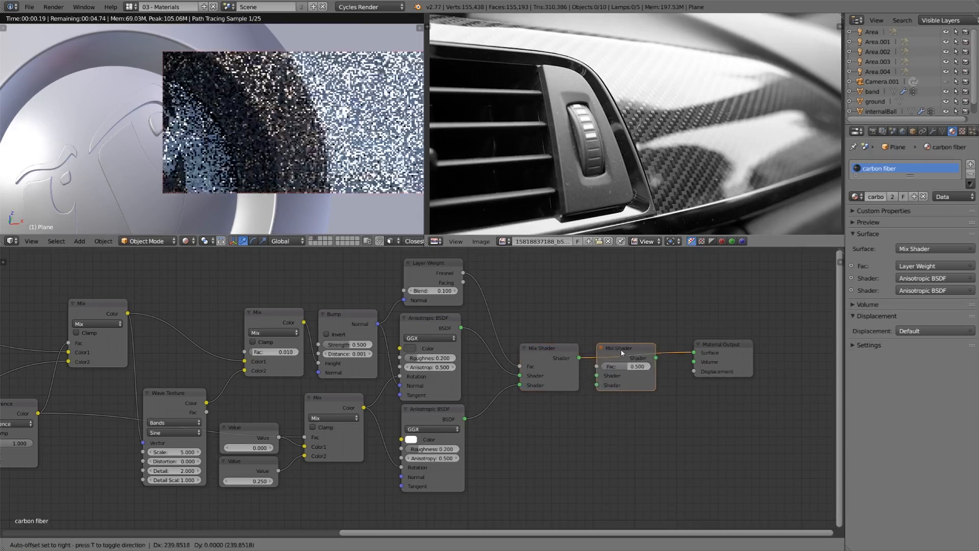
pyautogui.click(619, 347)
pyautogui.hotkey('shift', 'a')
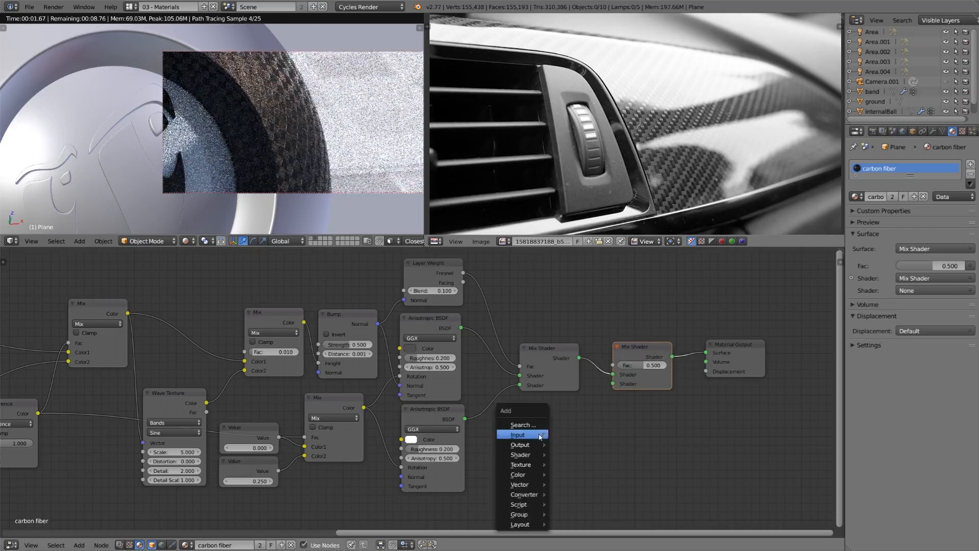
pyautogui.moveTo(540, 435)
pyautogui.moveTo(542, 454)
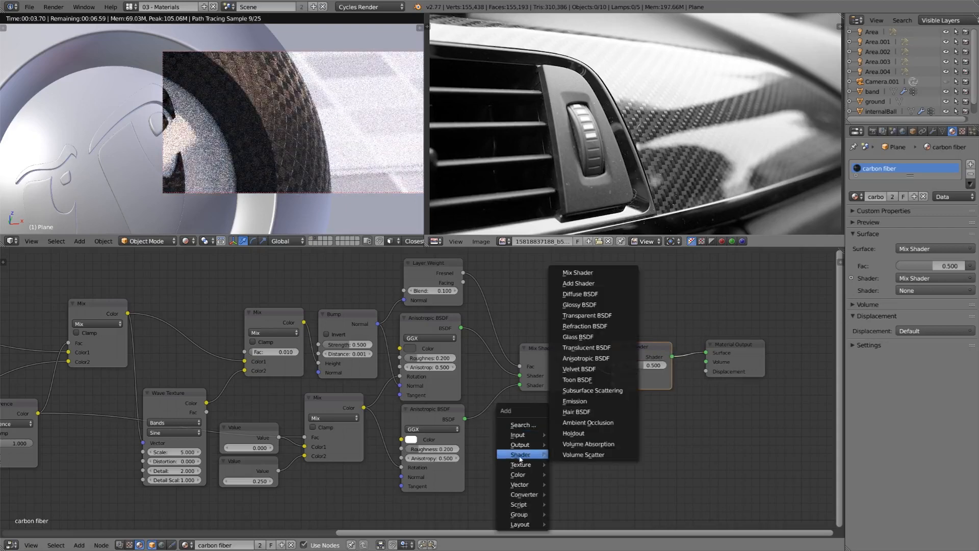
pyautogui.click(579, 304)
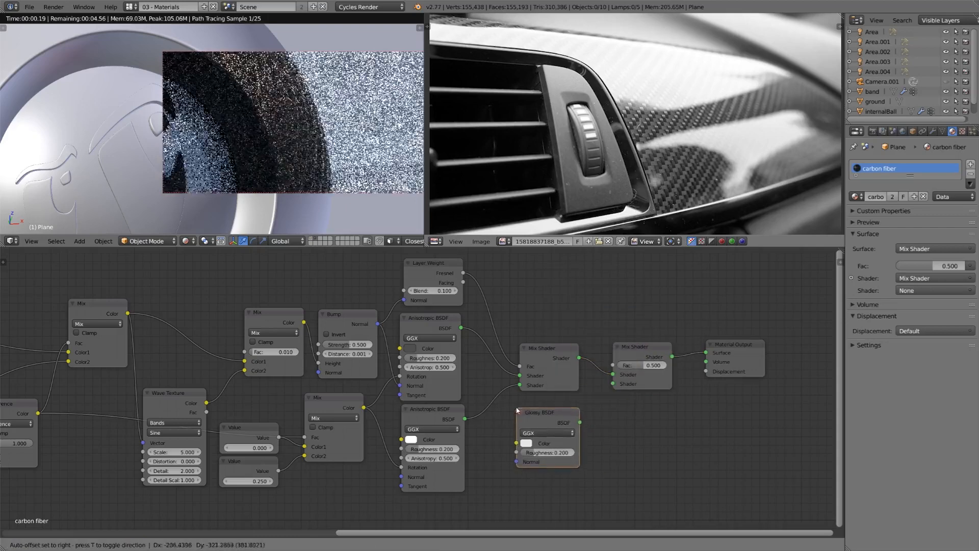
pyautogui.click(551, 423)
pyautogui.moveTo(580, 421); pyautogui.dragTo(613, 384)
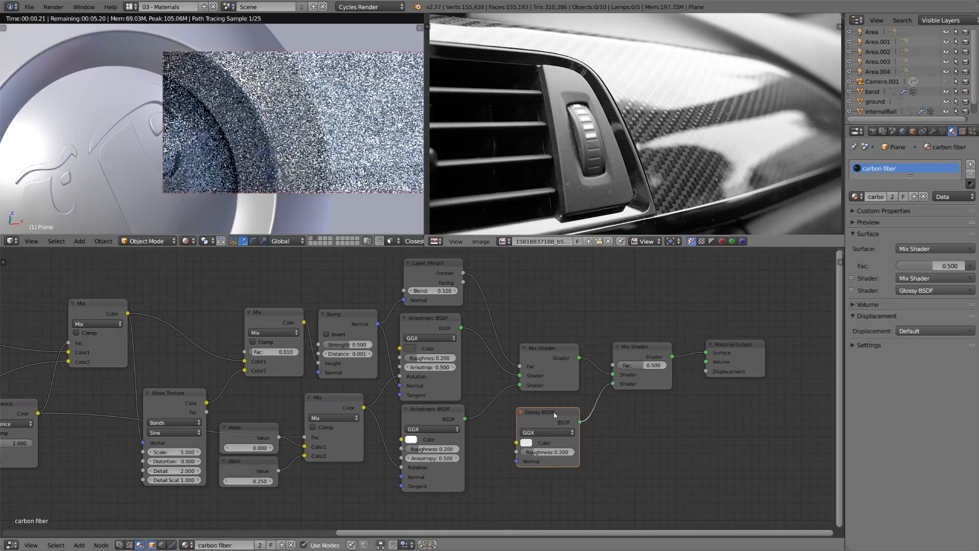
# Step: Set the Glossy BSDF's Roughness to 0.01 and preview that shader in a larger render region over the ball's upper part
pyautogui.click(550, 452)
pyautogui.write('0.01')
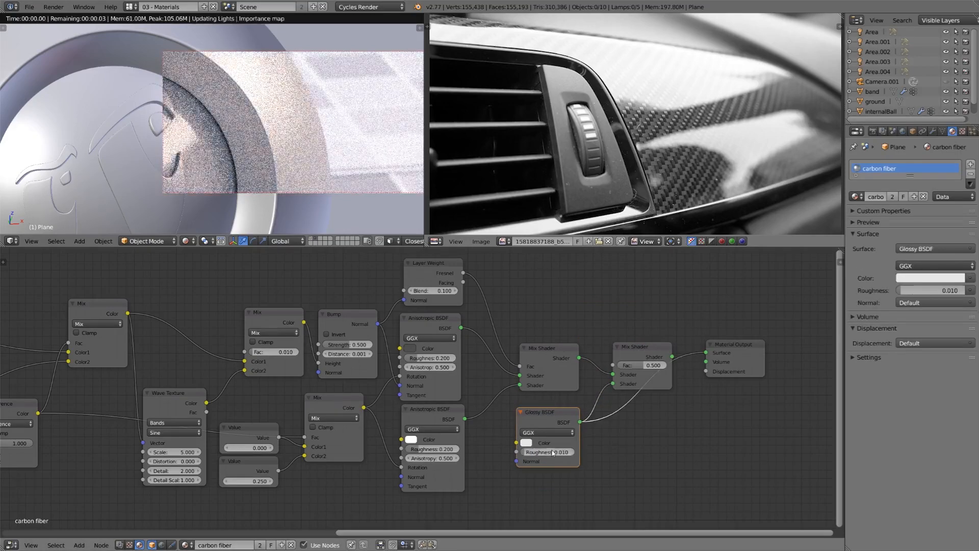
pyautogui.press('Return')
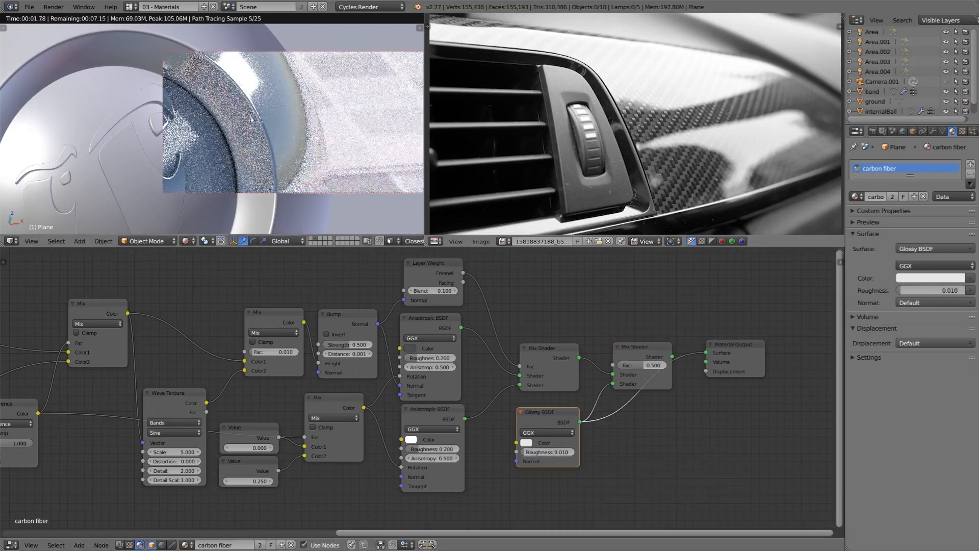
pyautogui.scroll(-2, 316, 135)
pyautogui.keyDown('shift'); pyautogui.moveTo(115, 110); pyautogui.dragTo(220, 145, button='middle'); pyautogui.keyUp('shift')
pyautogui.hotkey('shift', 'b')
pyautogui.moveTo(74, 22); pyautogui.dragTo(402, 187)
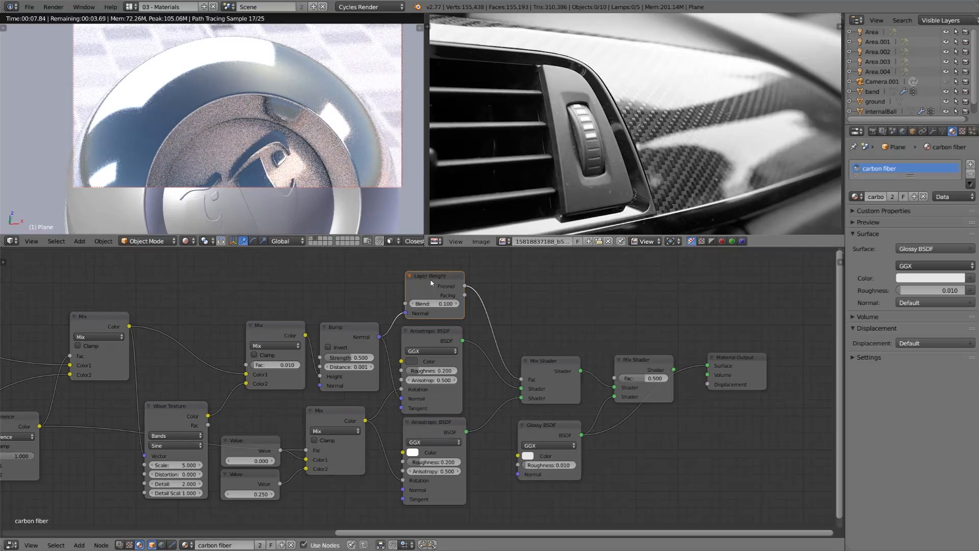
# Step: Duplicate the Layer Weight node, link its Fresnel output to the last Mix Shader's Fac, and preview that Mix Shader
pyautogui.hotkey('shift', 'd')
pyautogui.click(545, 301)
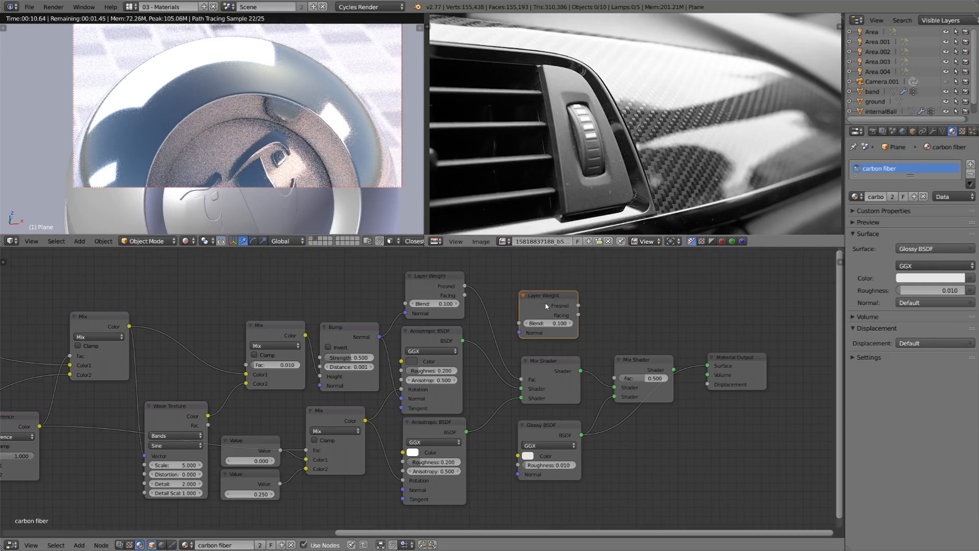
pyautogui.moveTo(578, 305); pyautogui.dragTo(620, 384)
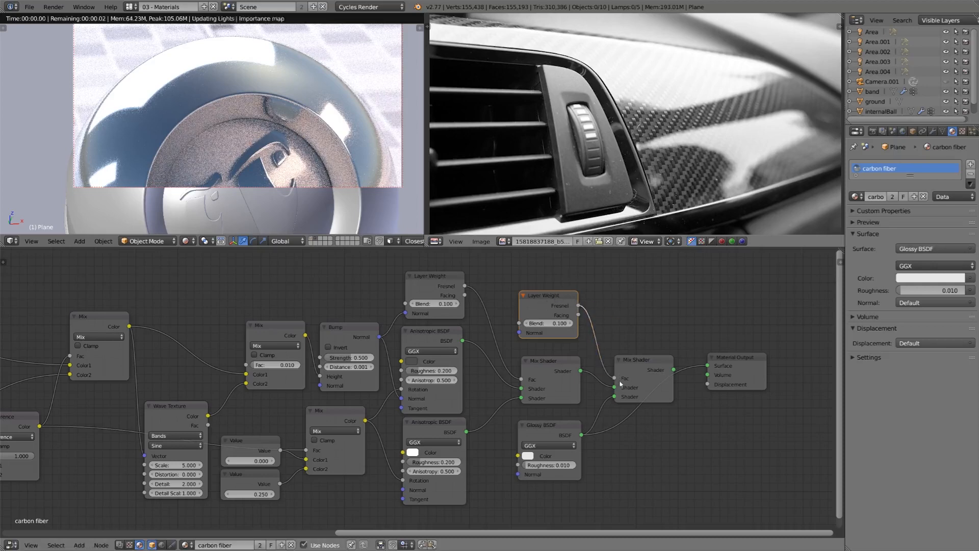
pyautogui.click(652, 360)
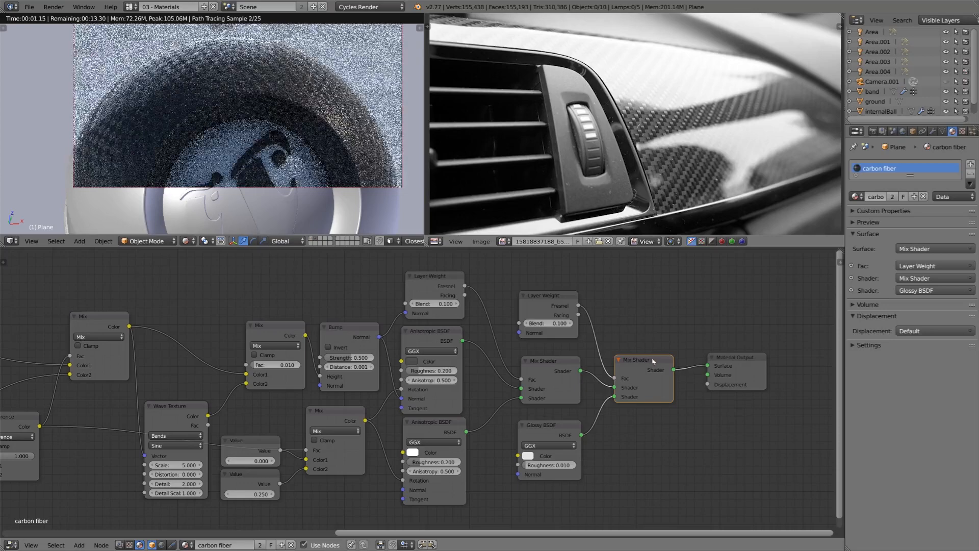
# Step: Raise the duplicated Layer Weight's Blend to 0.4
pyautogui.click(571, 324)
pyautogui.click(571, 324)
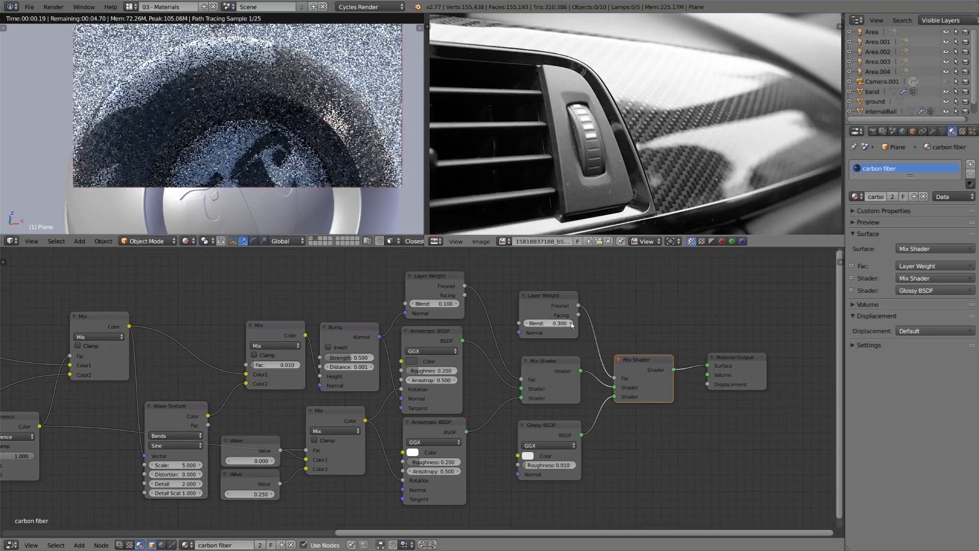
pyautogui.click(571, 324)
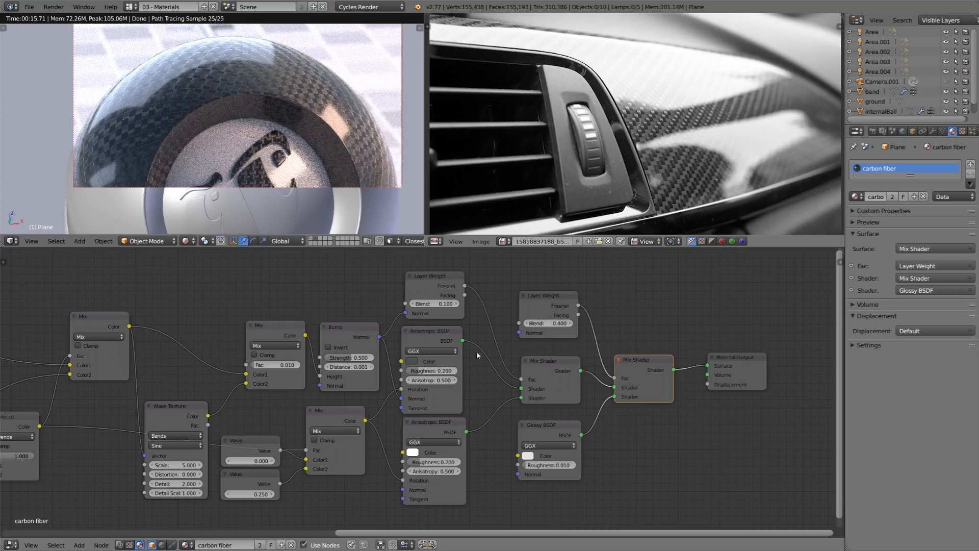
# Step: Set the Roughness of both the dark and the white Anisotropic BSDF to 0.1
pyautogui.doubleClick(436, 370)
pyautogui.write('0.1')
pyautogui.press('Return')
pyautogui.doubleClick(436, 462)
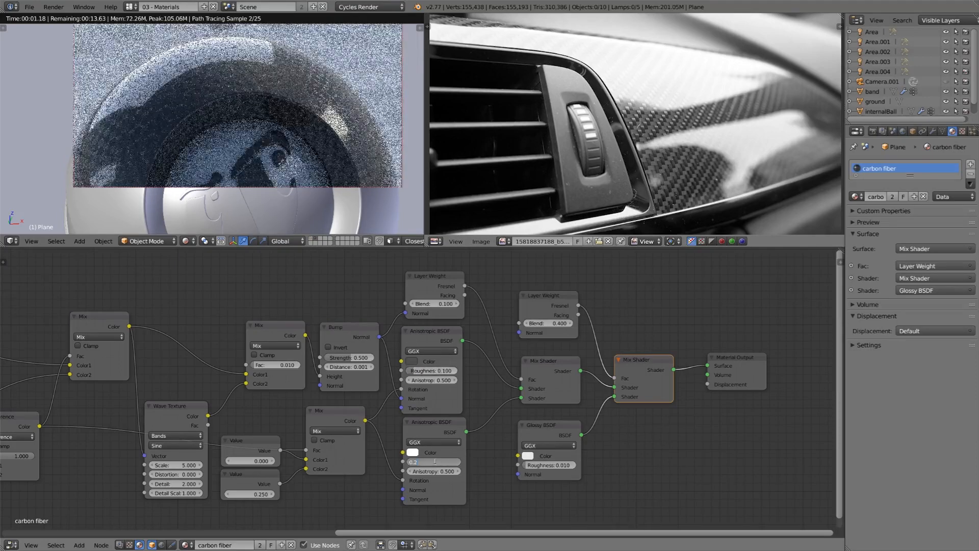
pyautogui.write('1')
pyautogui.press('Return')
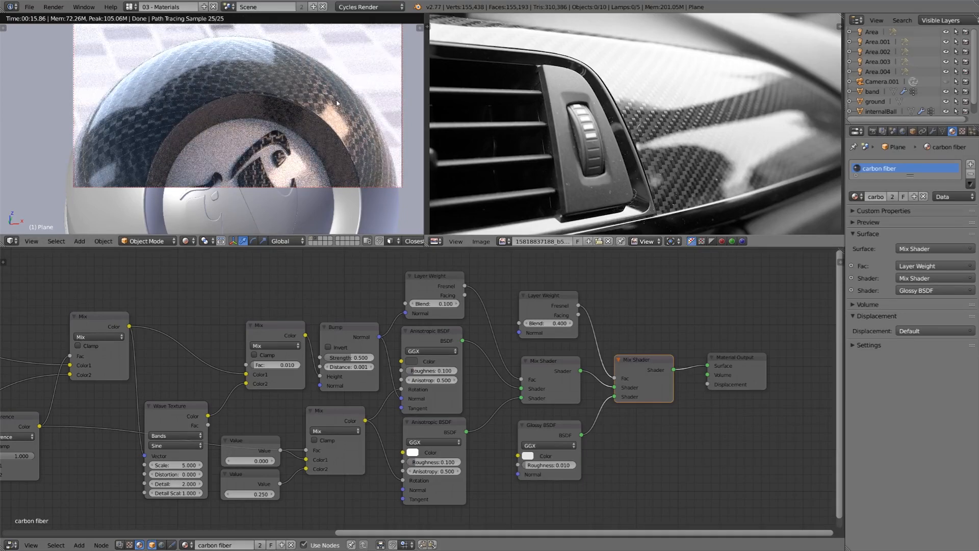
# Step: Review the whole carbon fiber node tree from the texture coordinates to the material output
pyautogui.scroll(-2, 255, 298)
pyautogui.moveTo(250, 297); pyautogui.dragTo(477, 278, button='middle')
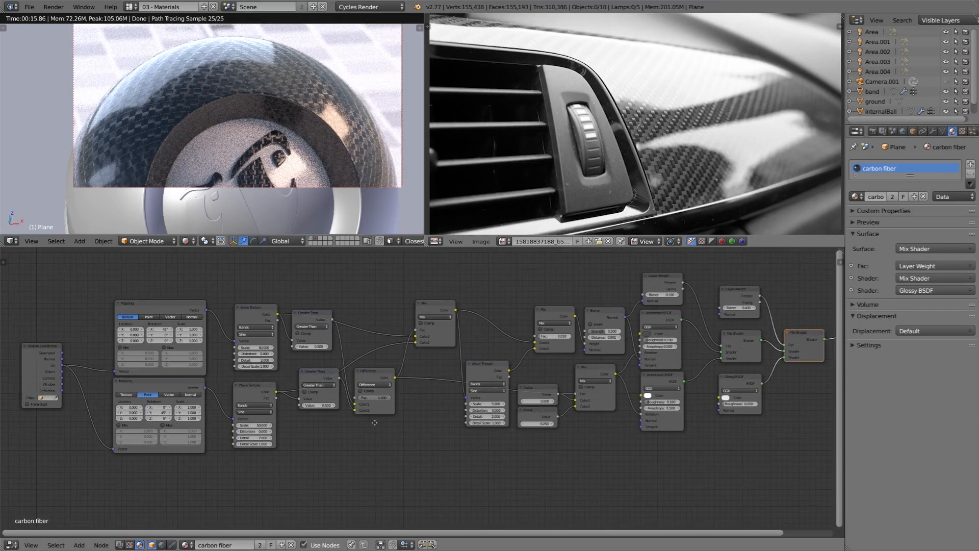
pyautogui.moveTo(374, 424); pyautogui.dragTo(231, 432, button='middle')
pyautogui.moveTo(599, 449); pyautogui.dragTo(580, 447, button='middle')
pyautogui.scroll(1, 578, 448)
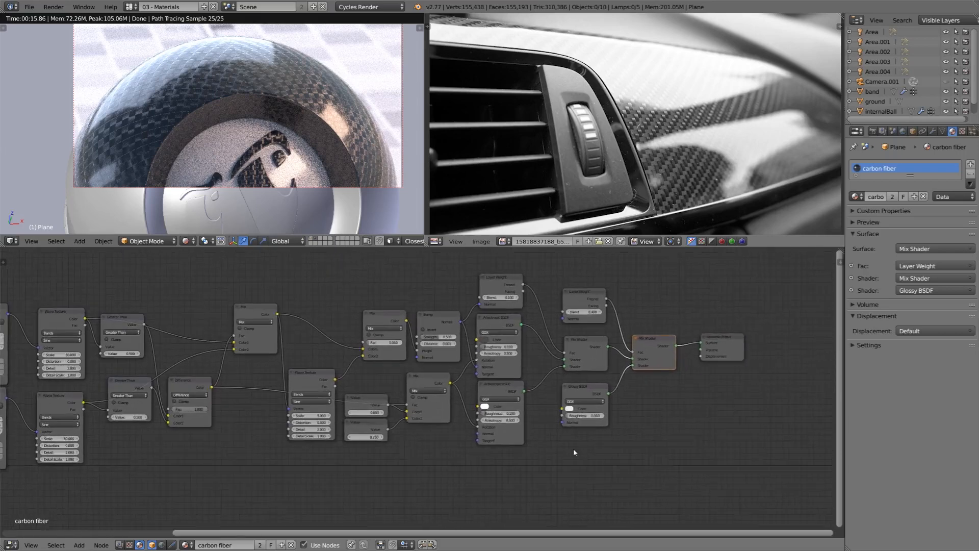
pyautogui.moveTo(647, 428); pyautogui.dragTo(613, 434, button='middle')
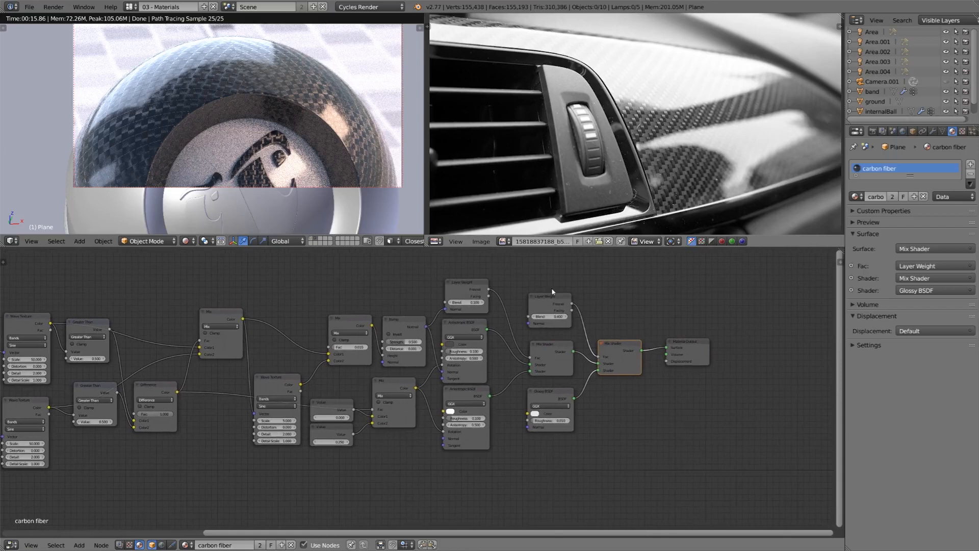
pyautogui.scroll(1, 552, 291)
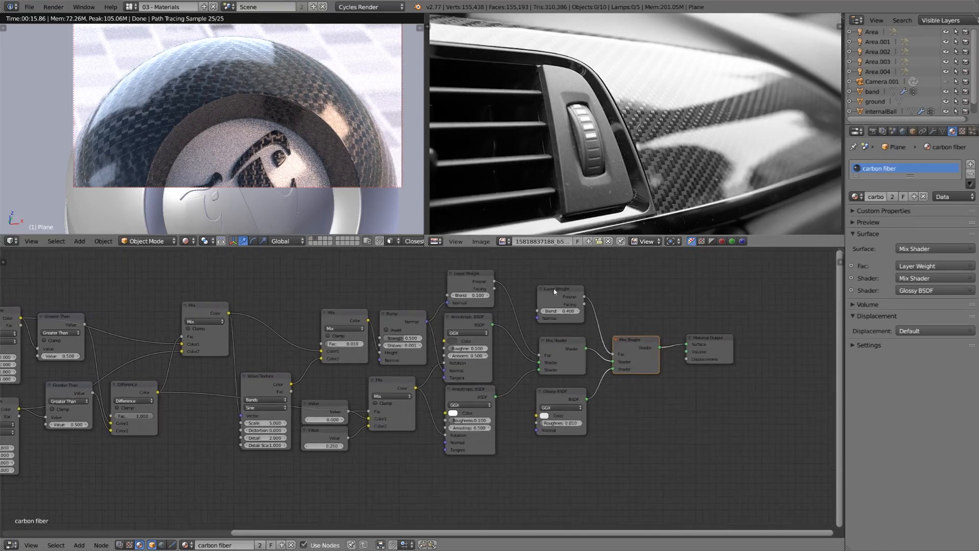
pyautogui.moveTo(552, 292); pyautogui.dragTo(524, 295, button='middle')
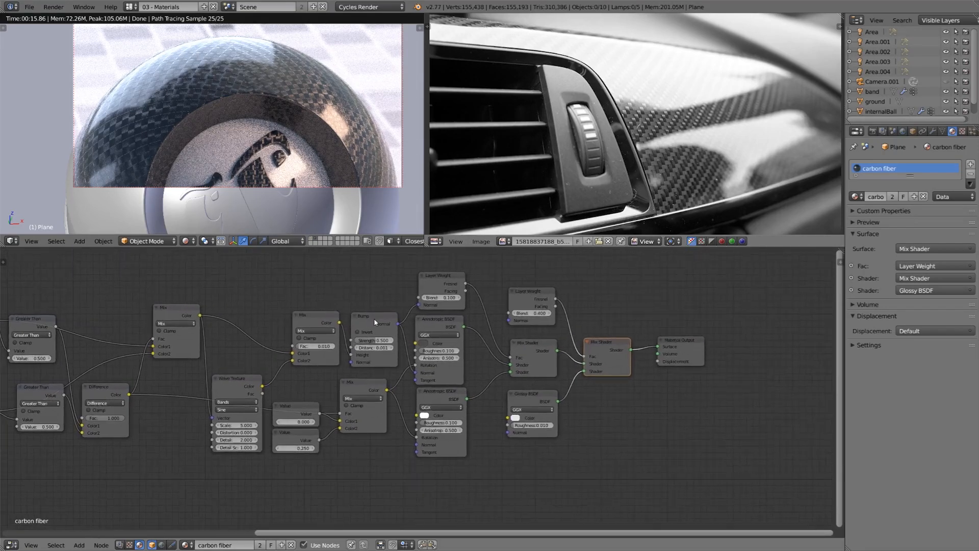